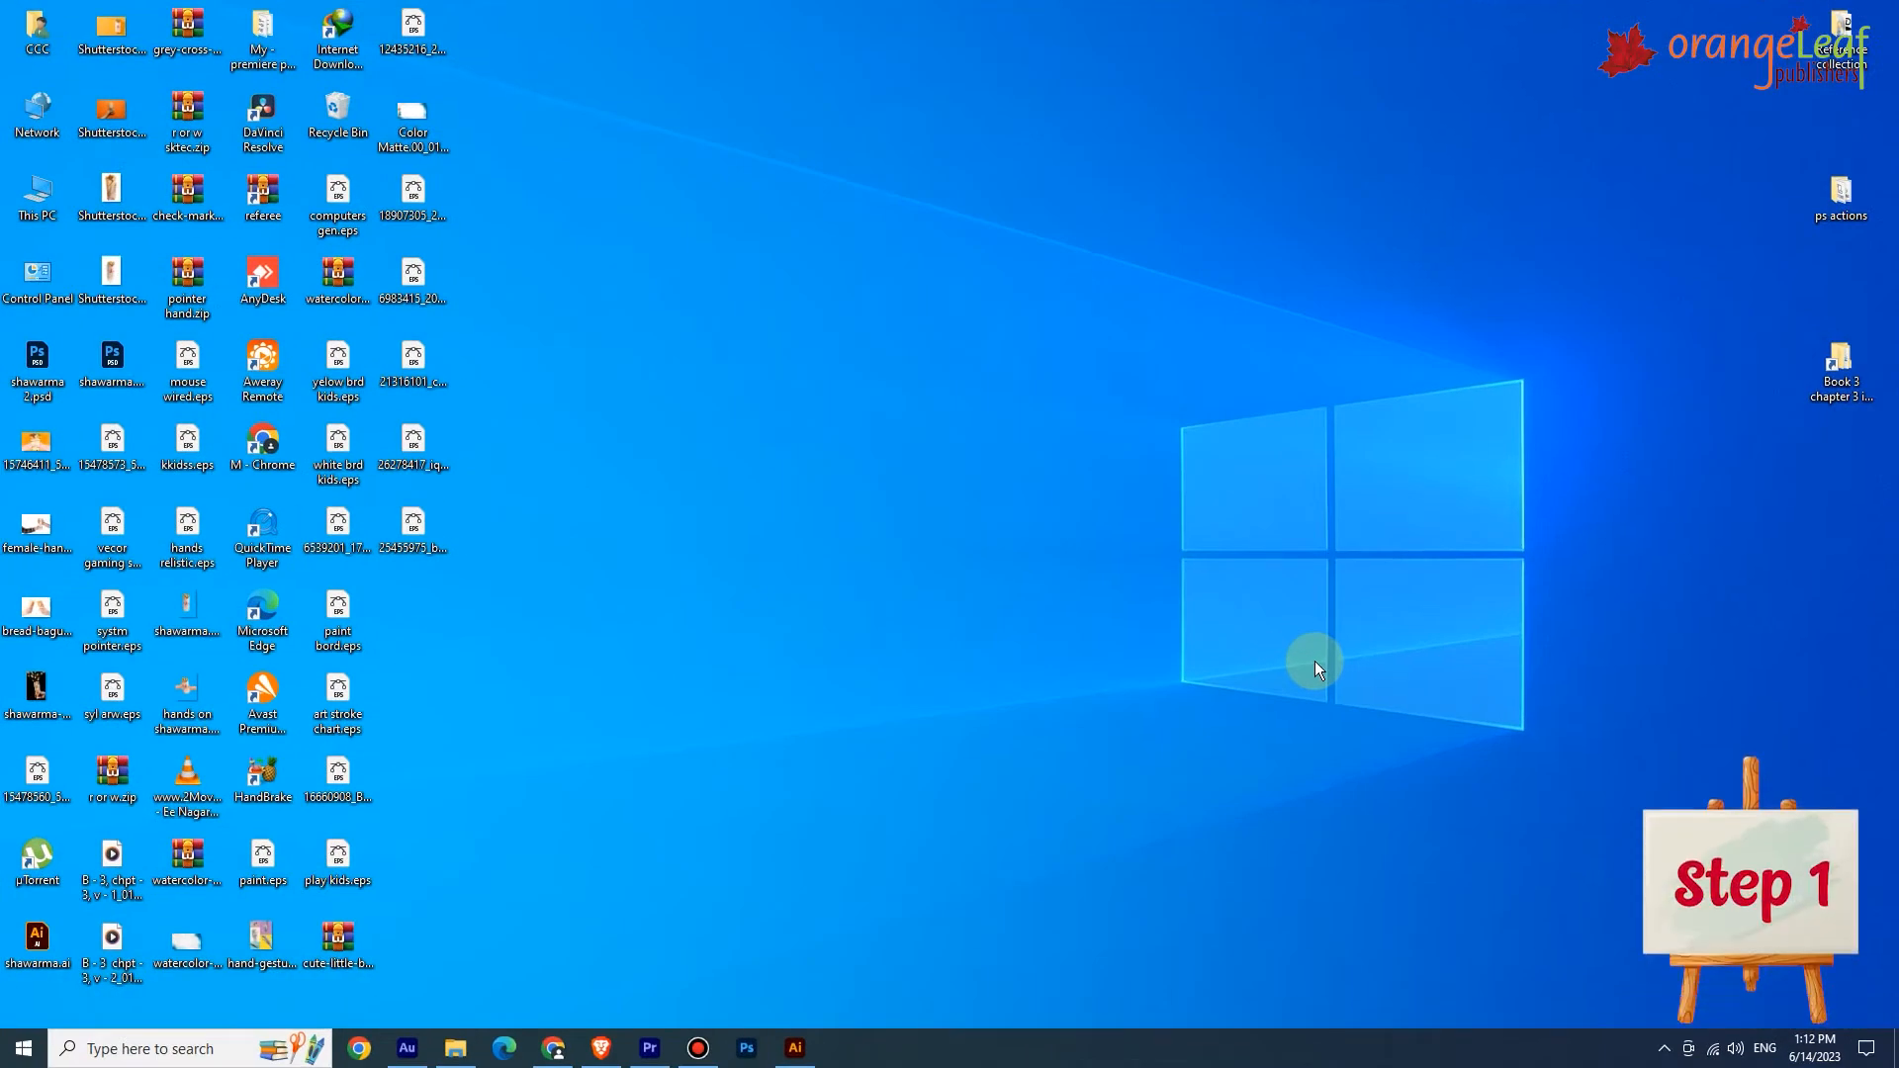
Launch Paint 3D from the Start menu's app list.
{"action": "left_click", "coordinate": [14, 1053]}
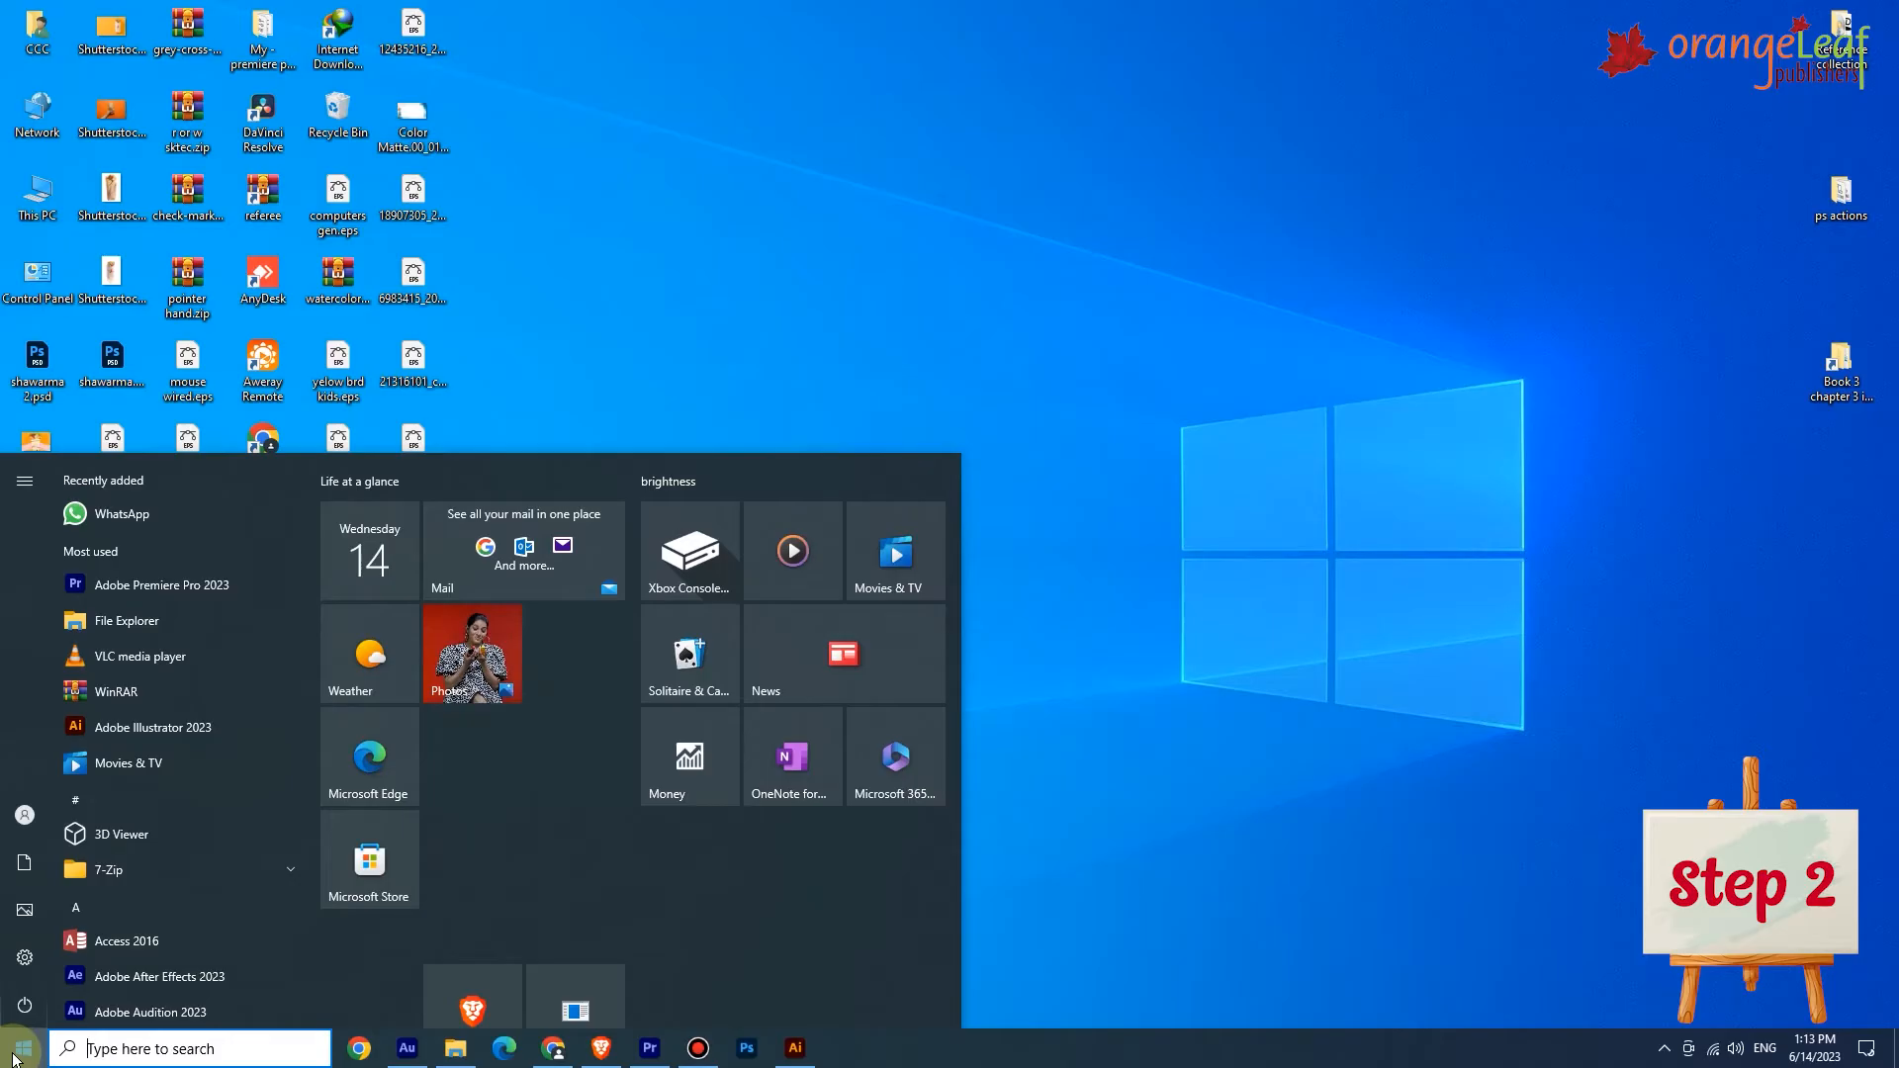
{"action": "type", "text": "paint 3d"}
{"action": "scroll", "coordinate": [166, 683], "scroll_direction": "down", "scroll_amount": 4}
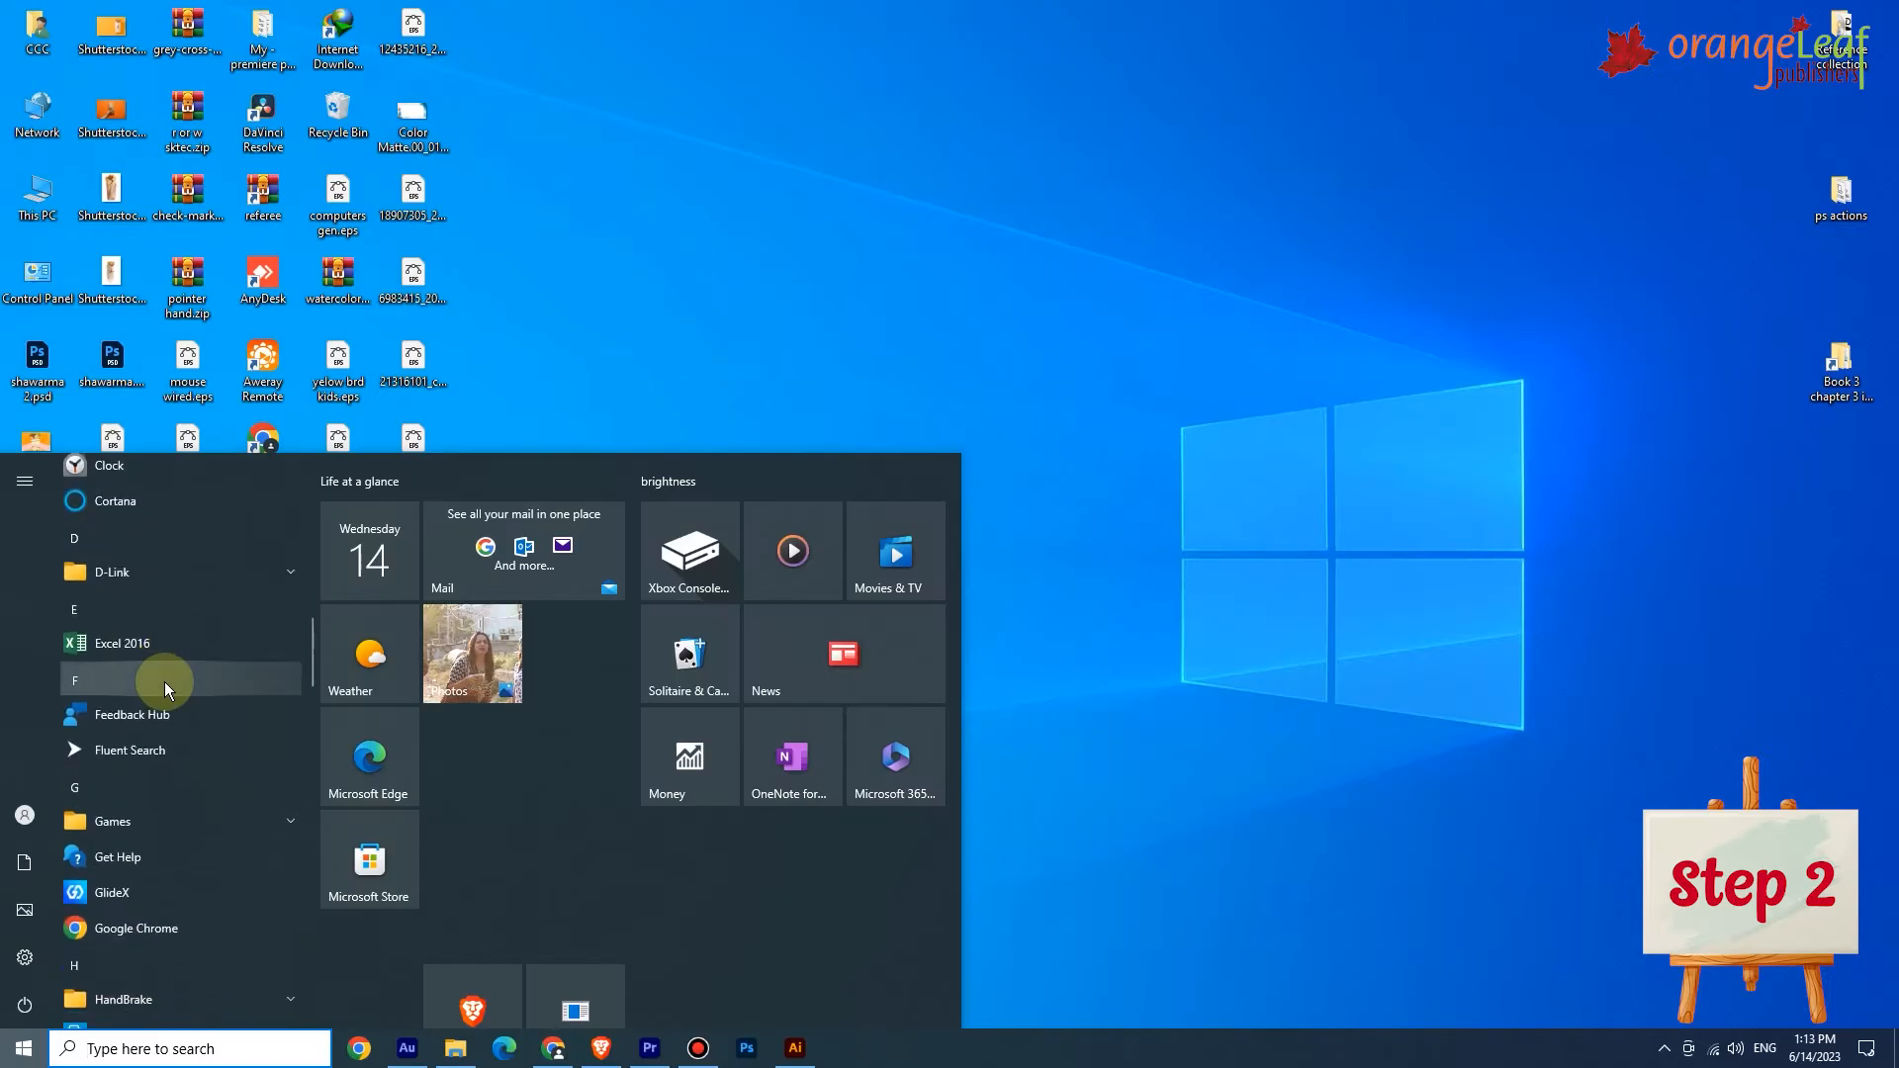
{"action": "scroll", "coordinate": [164, 682], "scroll_direction": "down", "scroll_amount": 10}
{"action": "scroll", "coordinate": [164, 692], "scroll_direction": "down", "scroll_amount": 5}
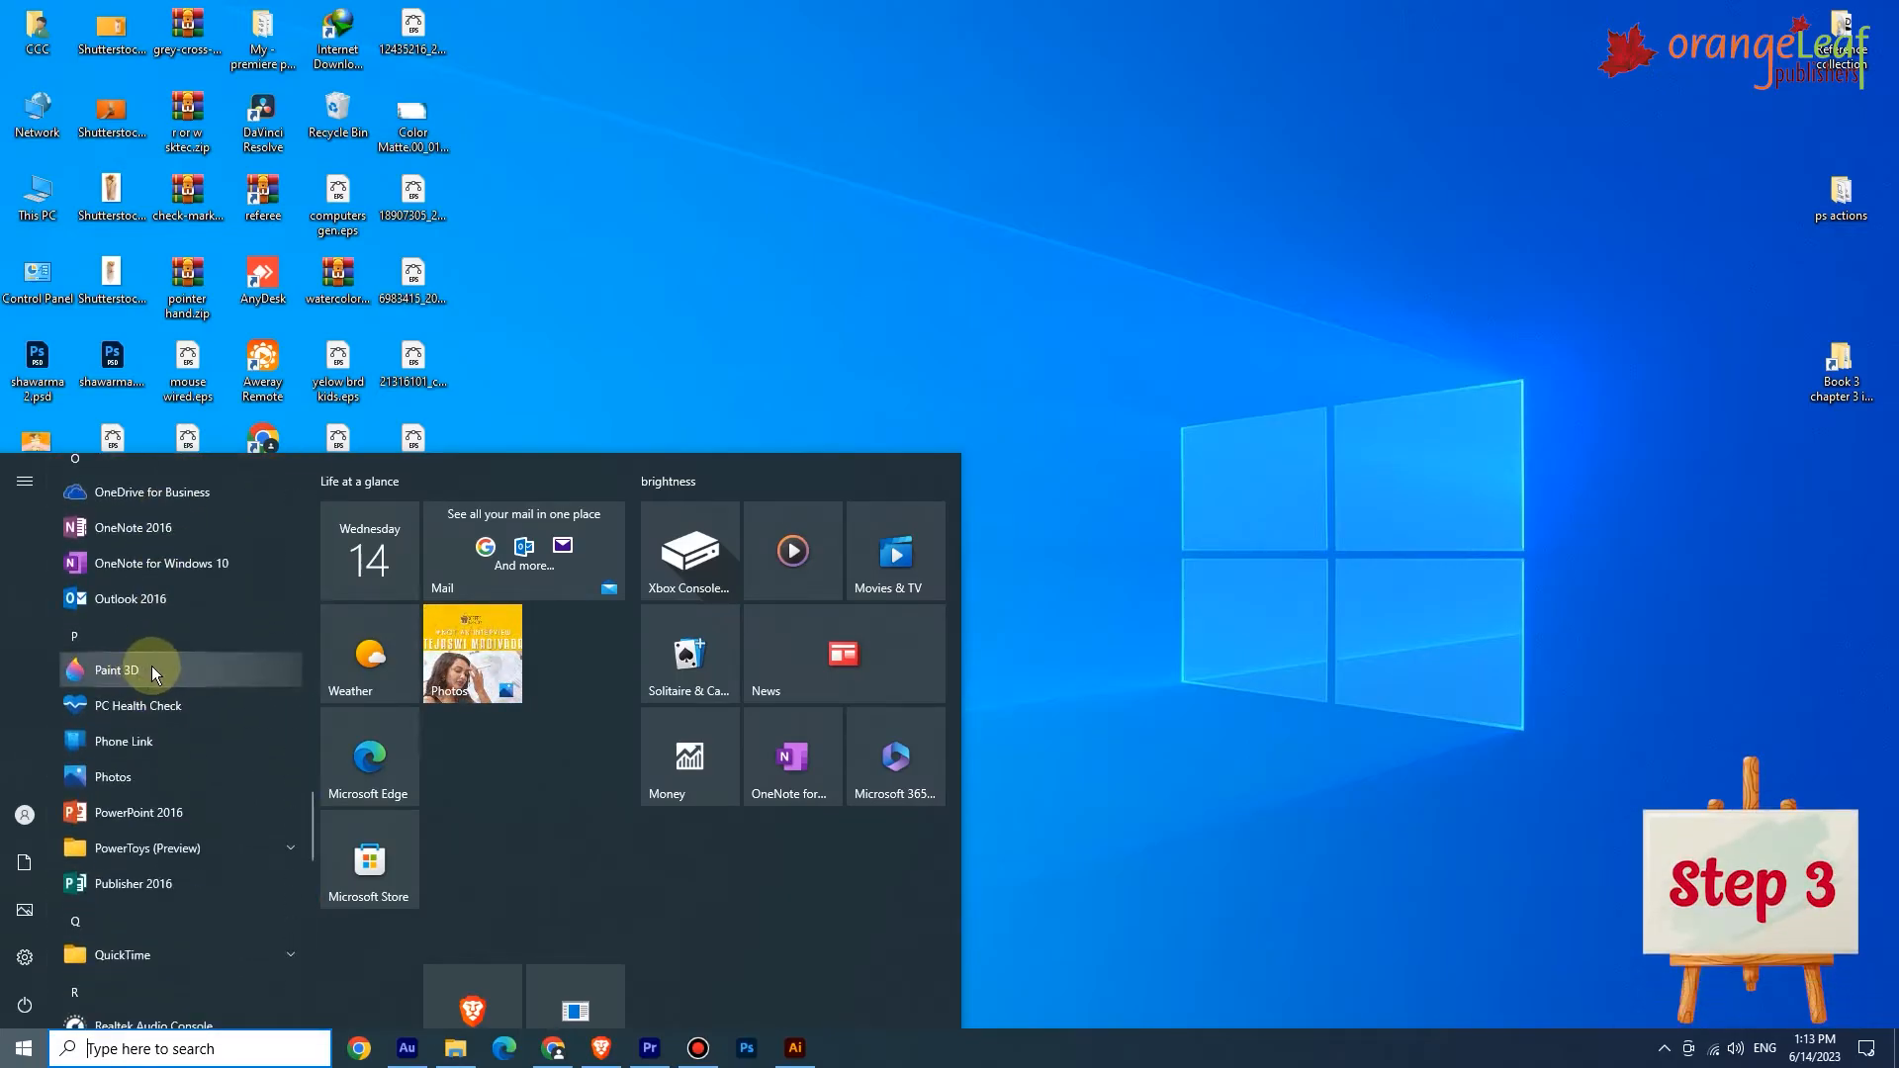
{"action": "left_click", "coordinate": [152, 669]}
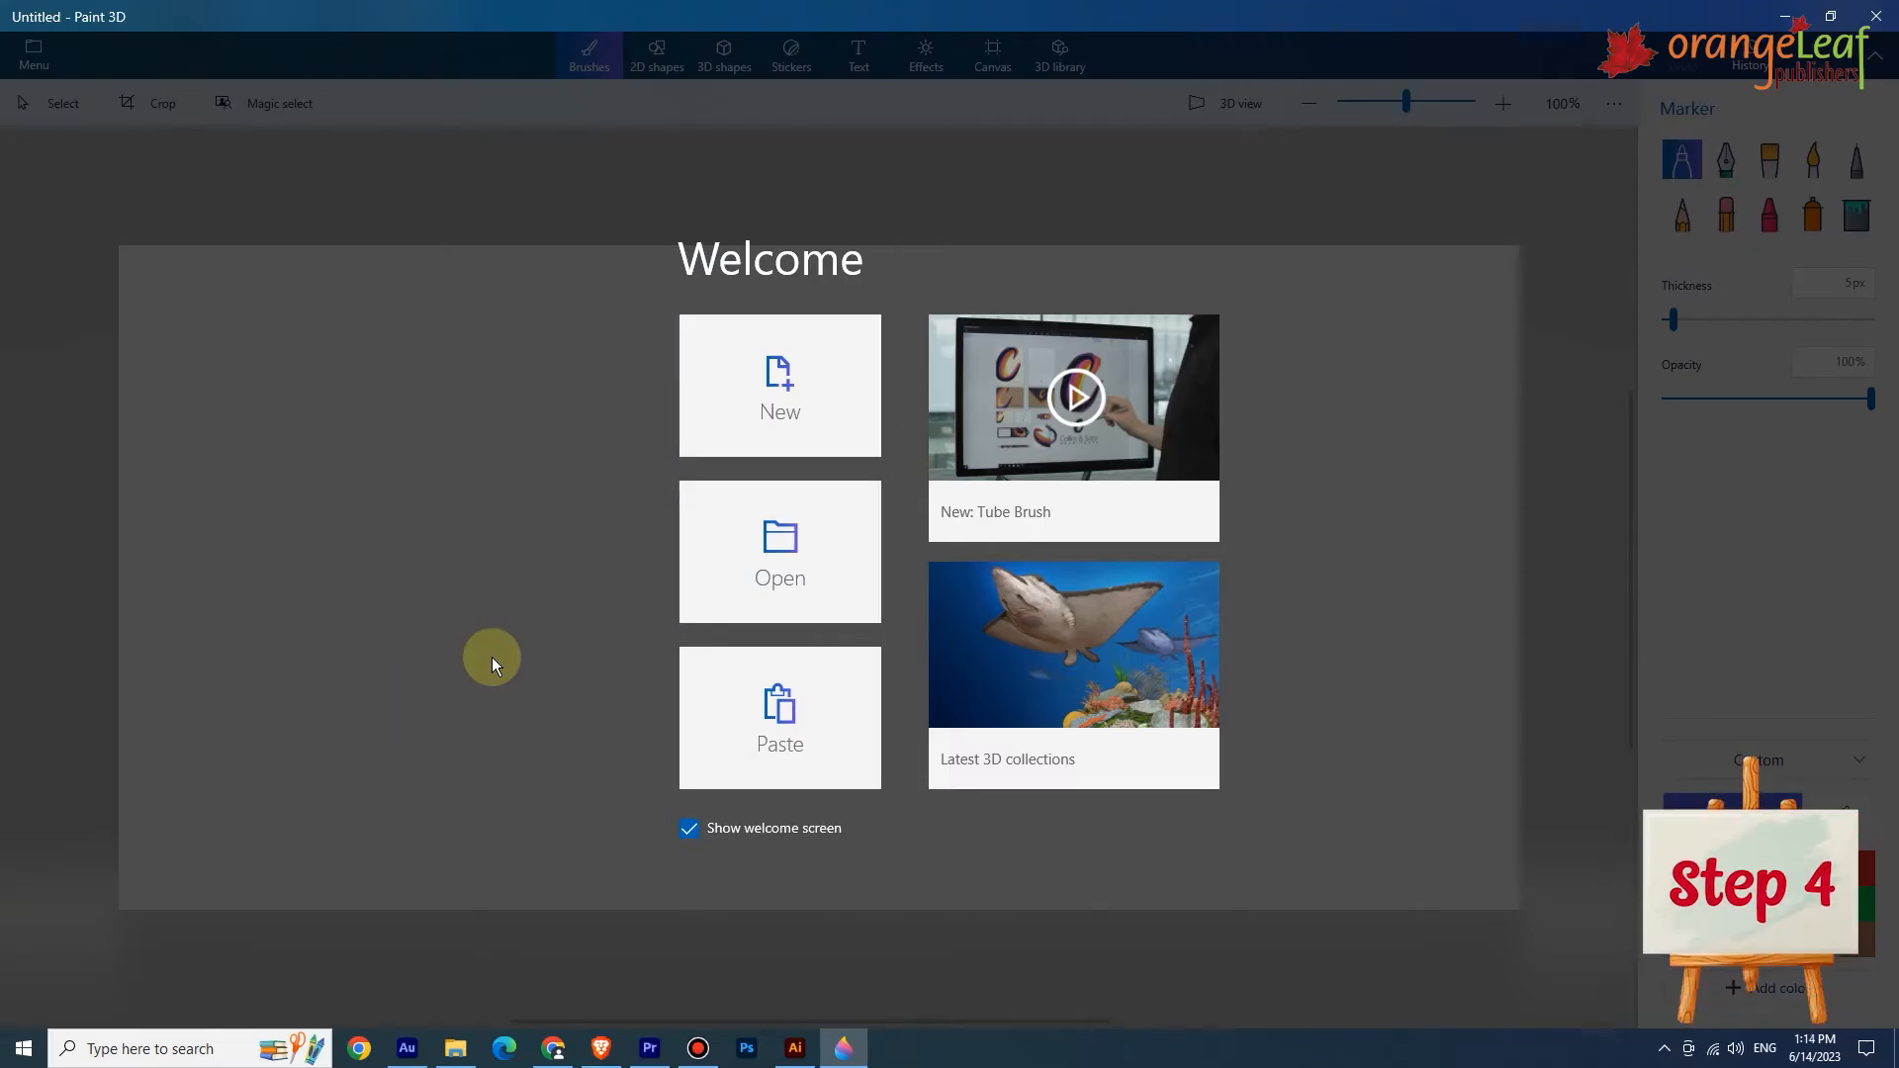
Start a new canvas and set the Marker thickness to 30 px.
{"action": "left_click", "coordinate": [779, 379]}
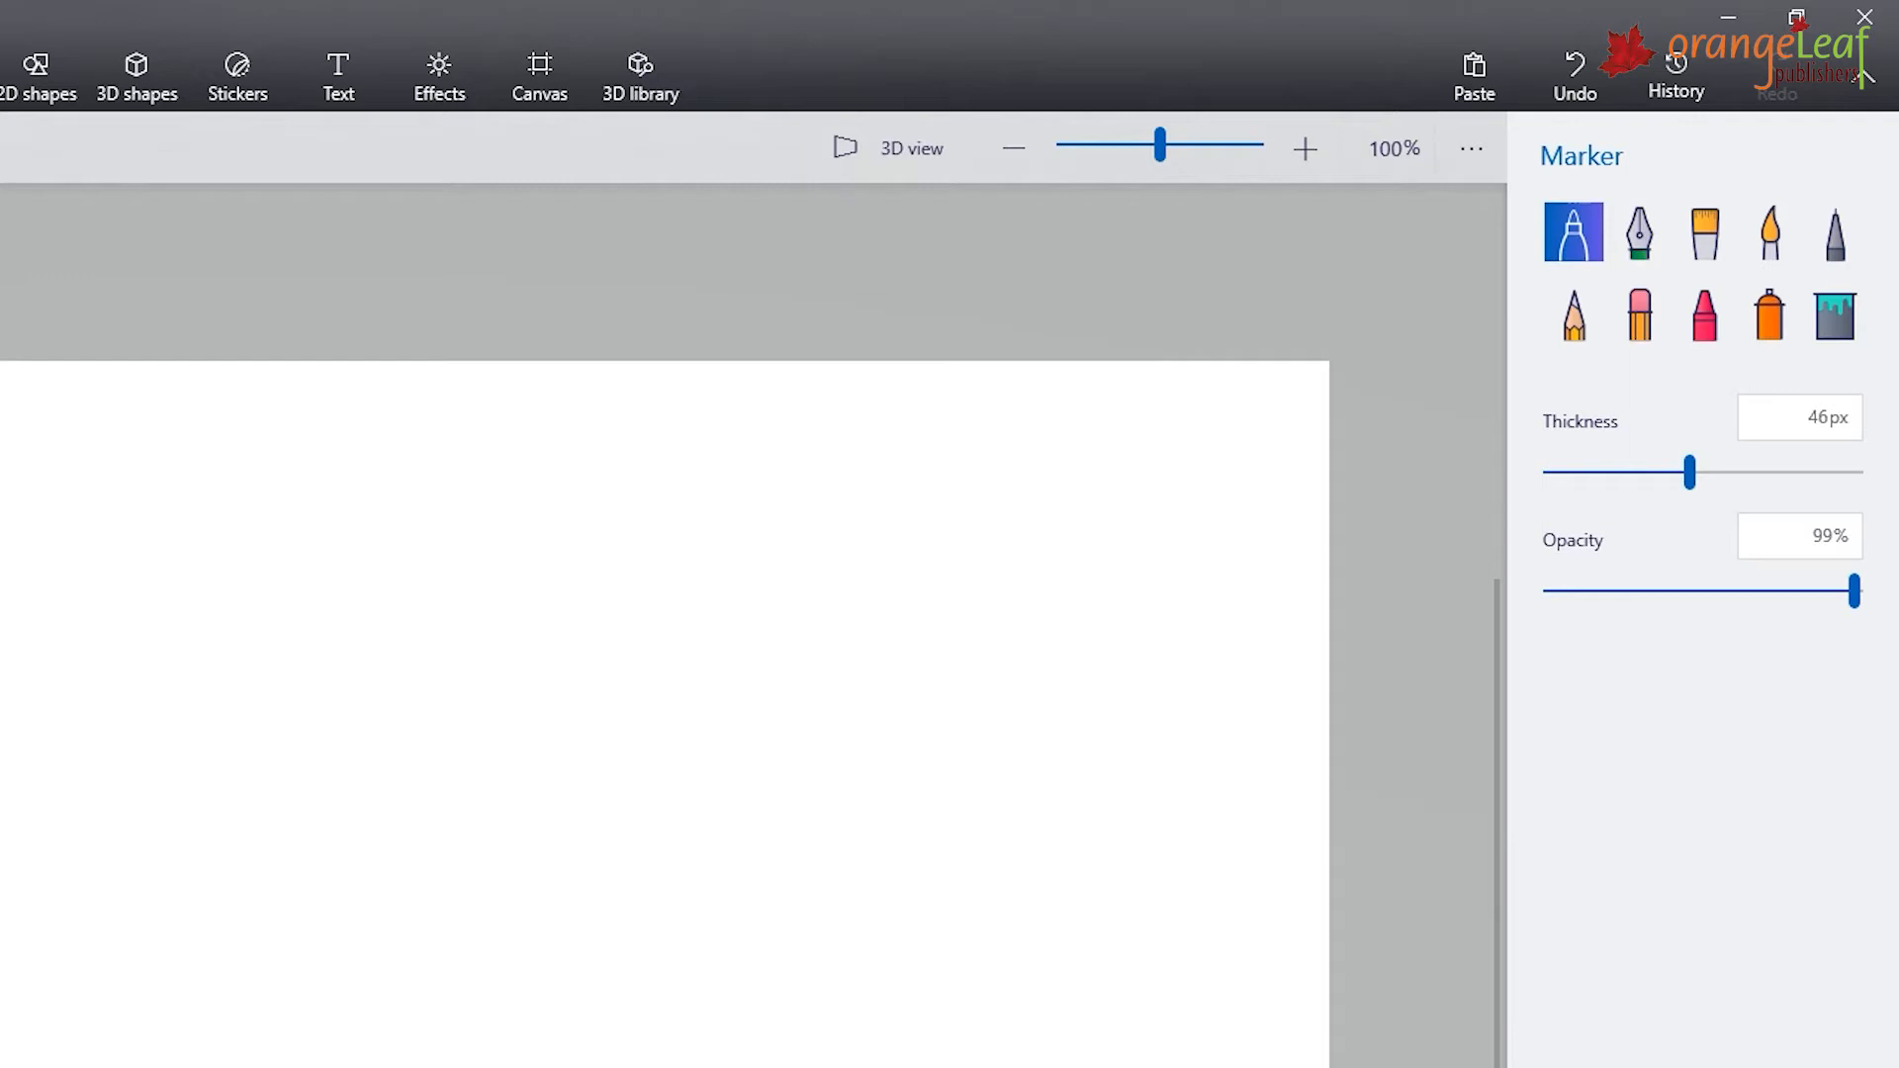
{"action": "double_click", "coordinate": [1816, 418]}
{"action": "type", "text": "30"}
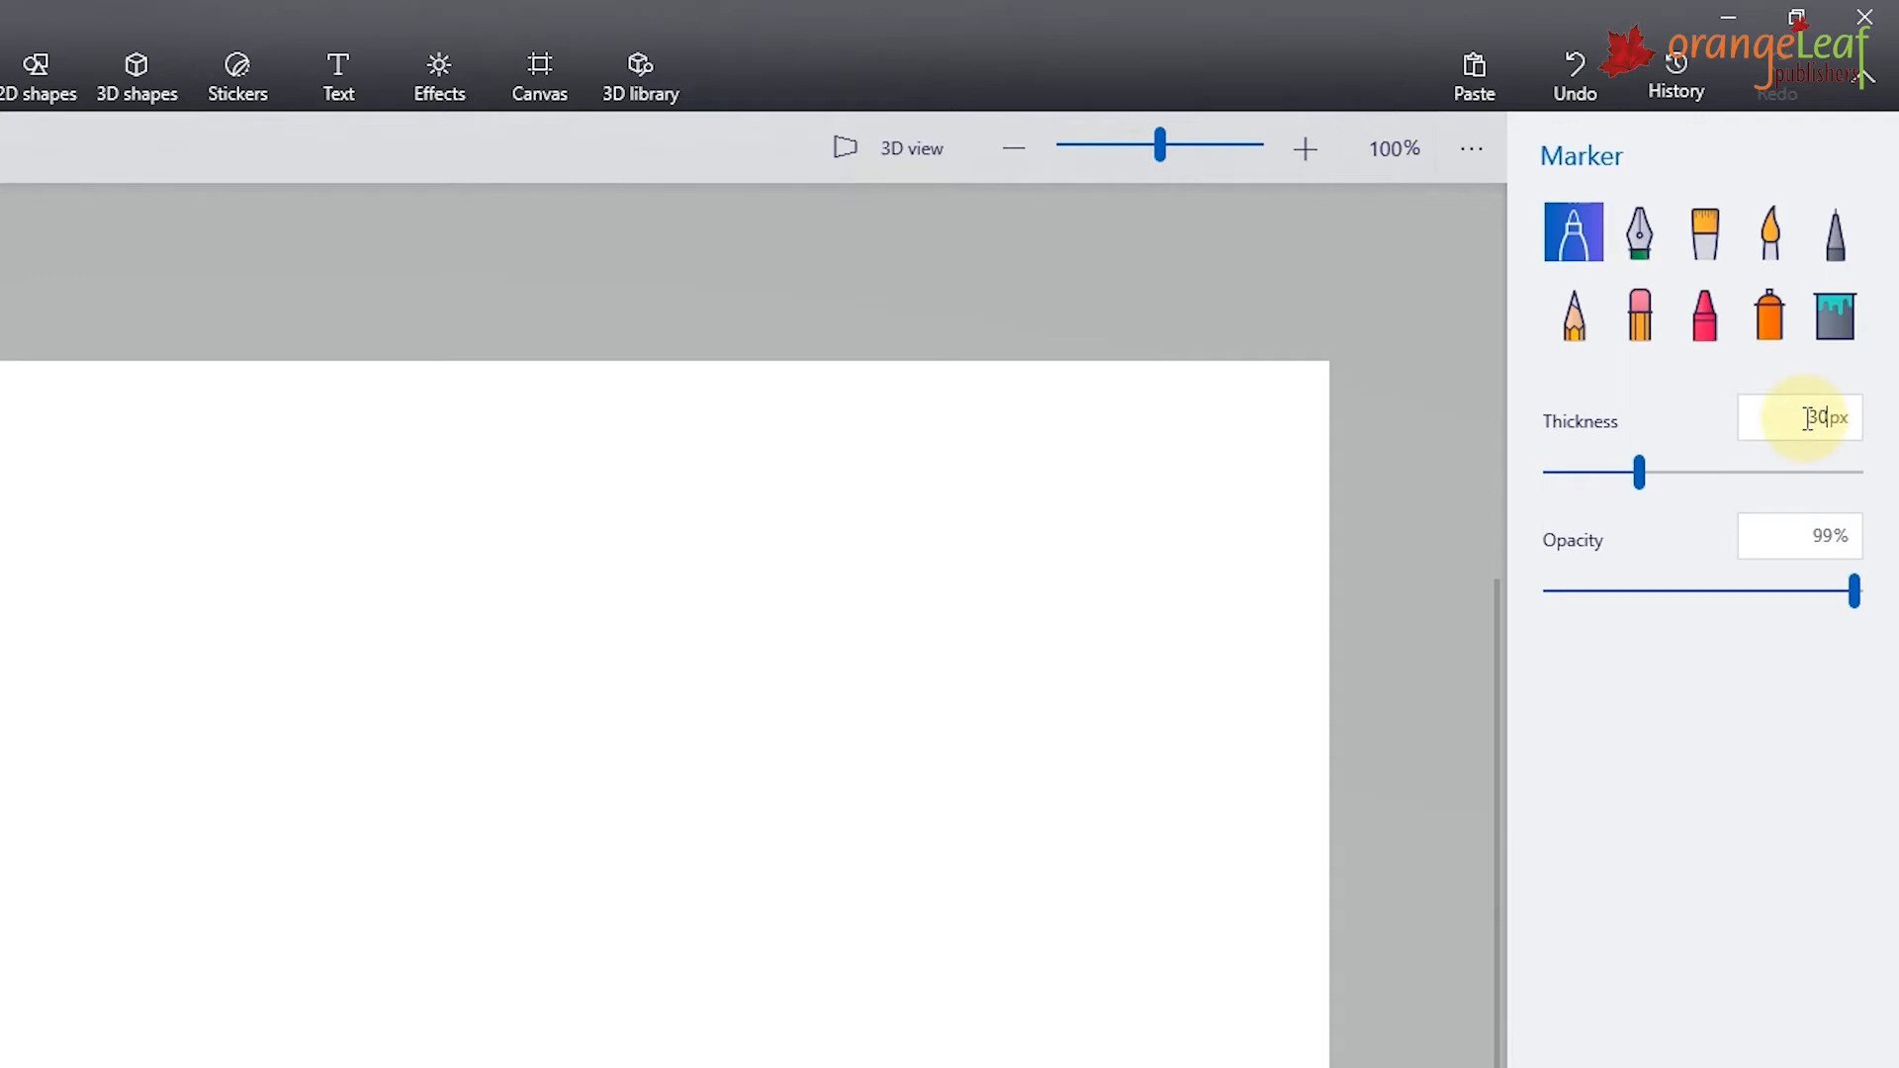
Set the Marker opacity to 50%.
{"action": "double_click", "coordinate": [1818, 534]}
{"action": "type", "text": "50"}
Set the Marker thickness to 2 px and adjust the thickness and opacity sliders.
{"action": "double_click", "coordinate": [1810, 421]}
{"action": "type", "text": "2"}
{"action": "mouse_move", "coordinate": [1672, 473]}
{"action": "left_mouse_down"}
{"action": "mouse_move", "coordinate": [1679, 491]}
{"action": "mouse_move", "coordinate": [1827, 488]}
{"action": "mouse_move", "coordinate": [1613, 504]}
{"action": "mouse_move", "coordinate": [1690, 505]}
{"action": "left_mouse_up"}
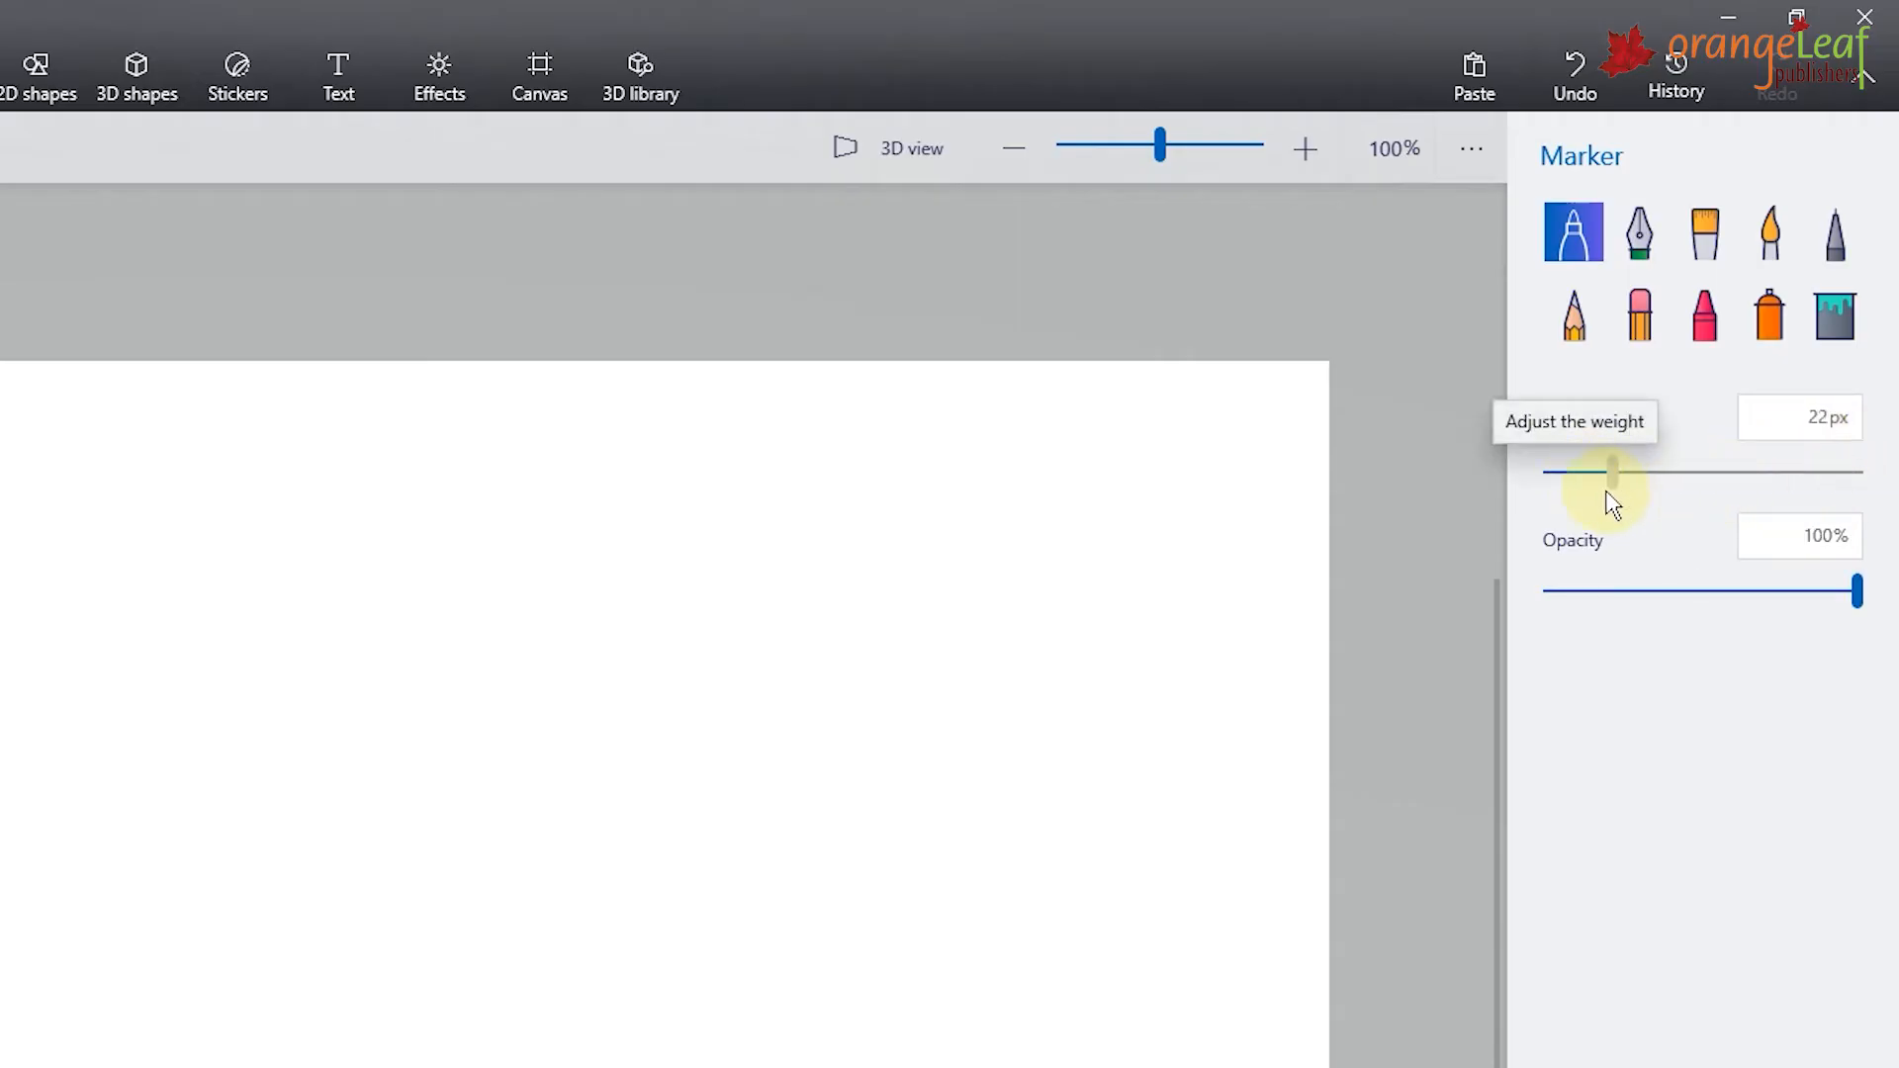
{"action": "left_click_drag", "start_coordinate": [1850, 623], "coordinate": [1741, 638]}
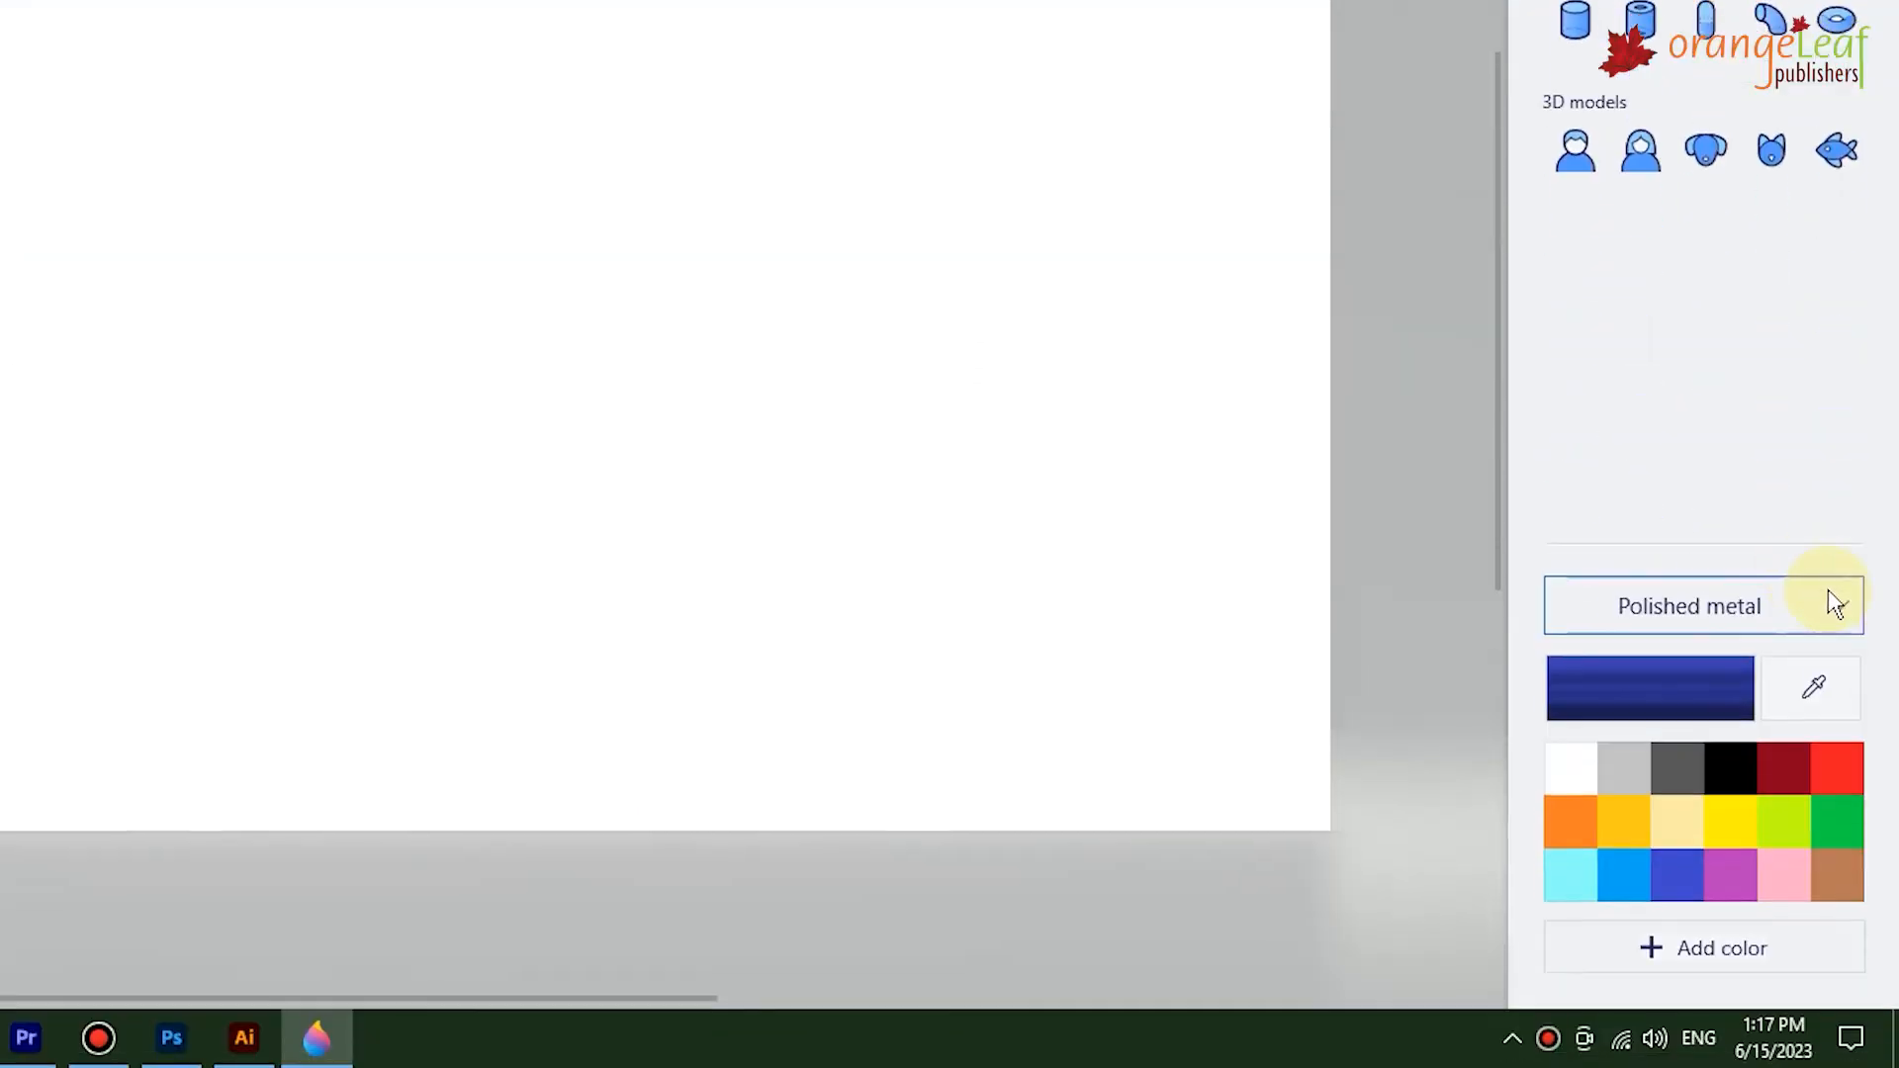
Open the material list and toggle the tool names shown in the top toolbar.
{"action": "left_click", "coordinate": [1832, 606]}
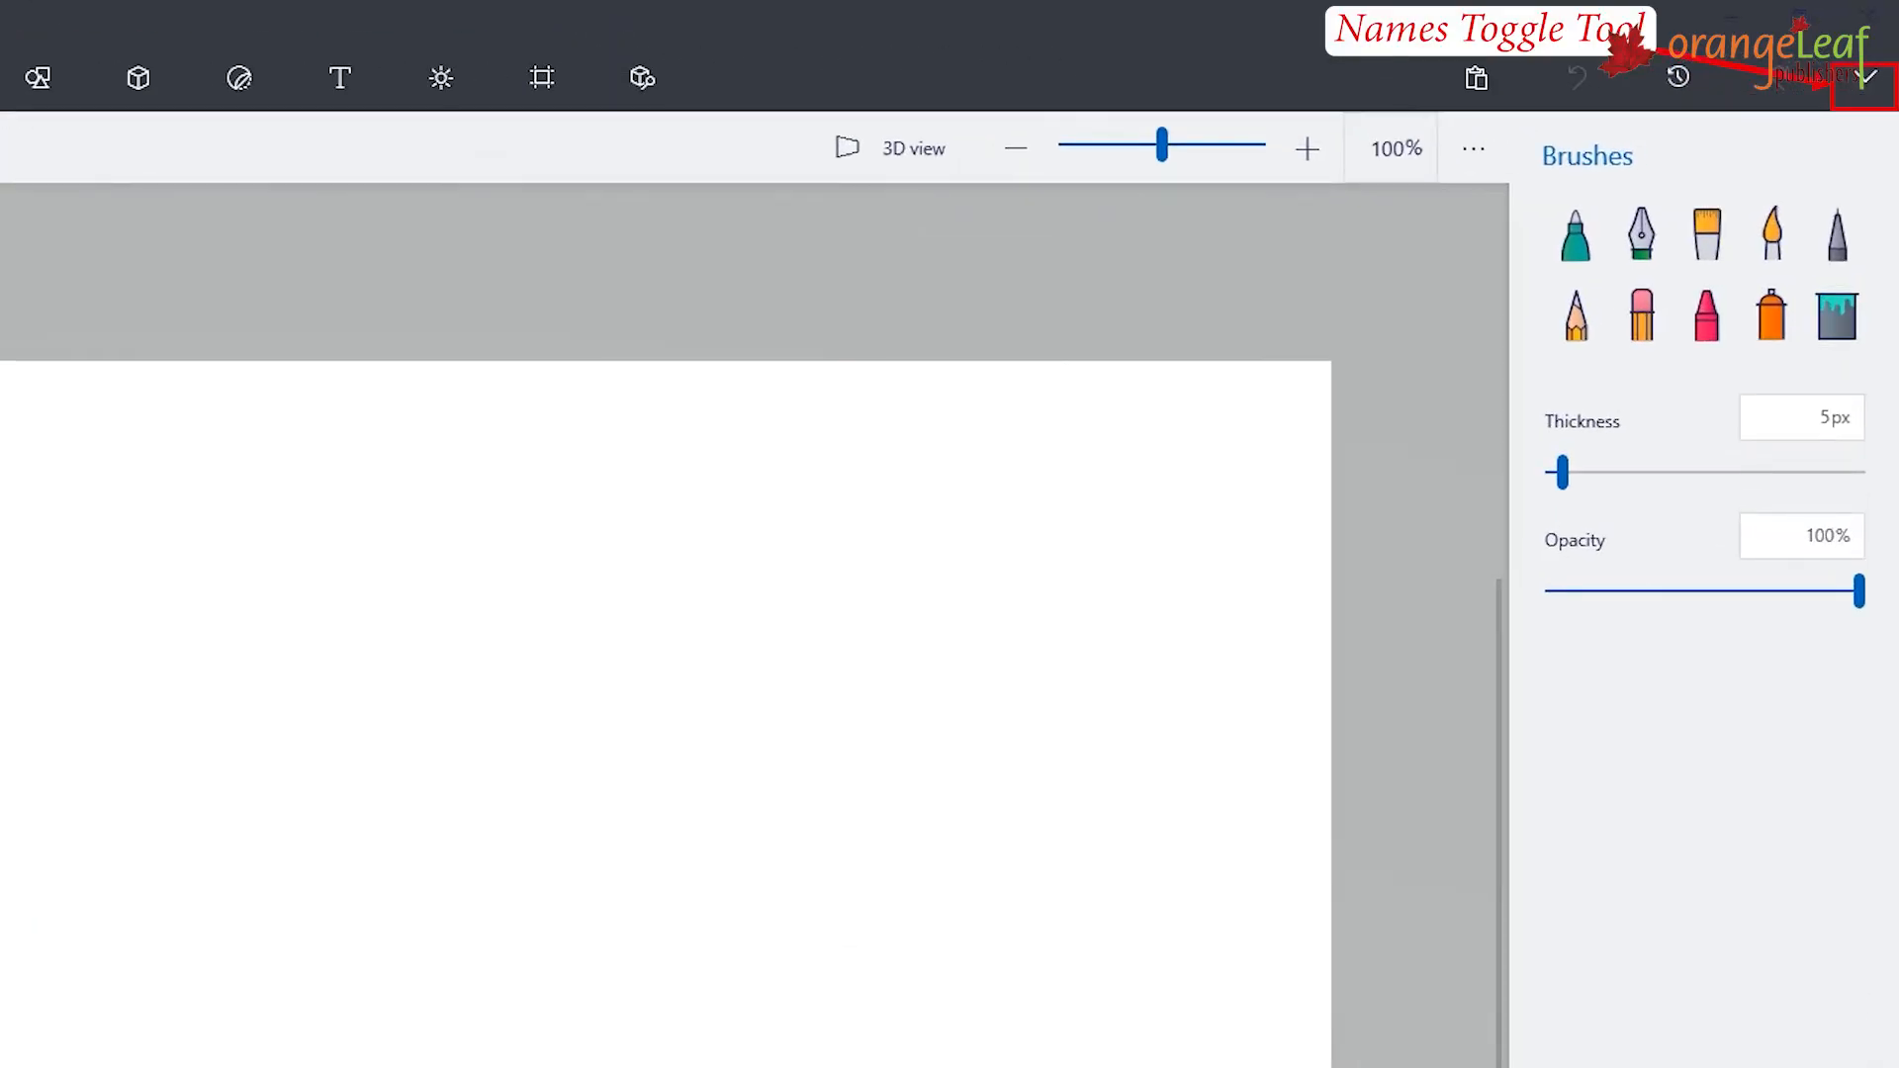
{"action": "left_click", "coordinate": [1865, 78]}
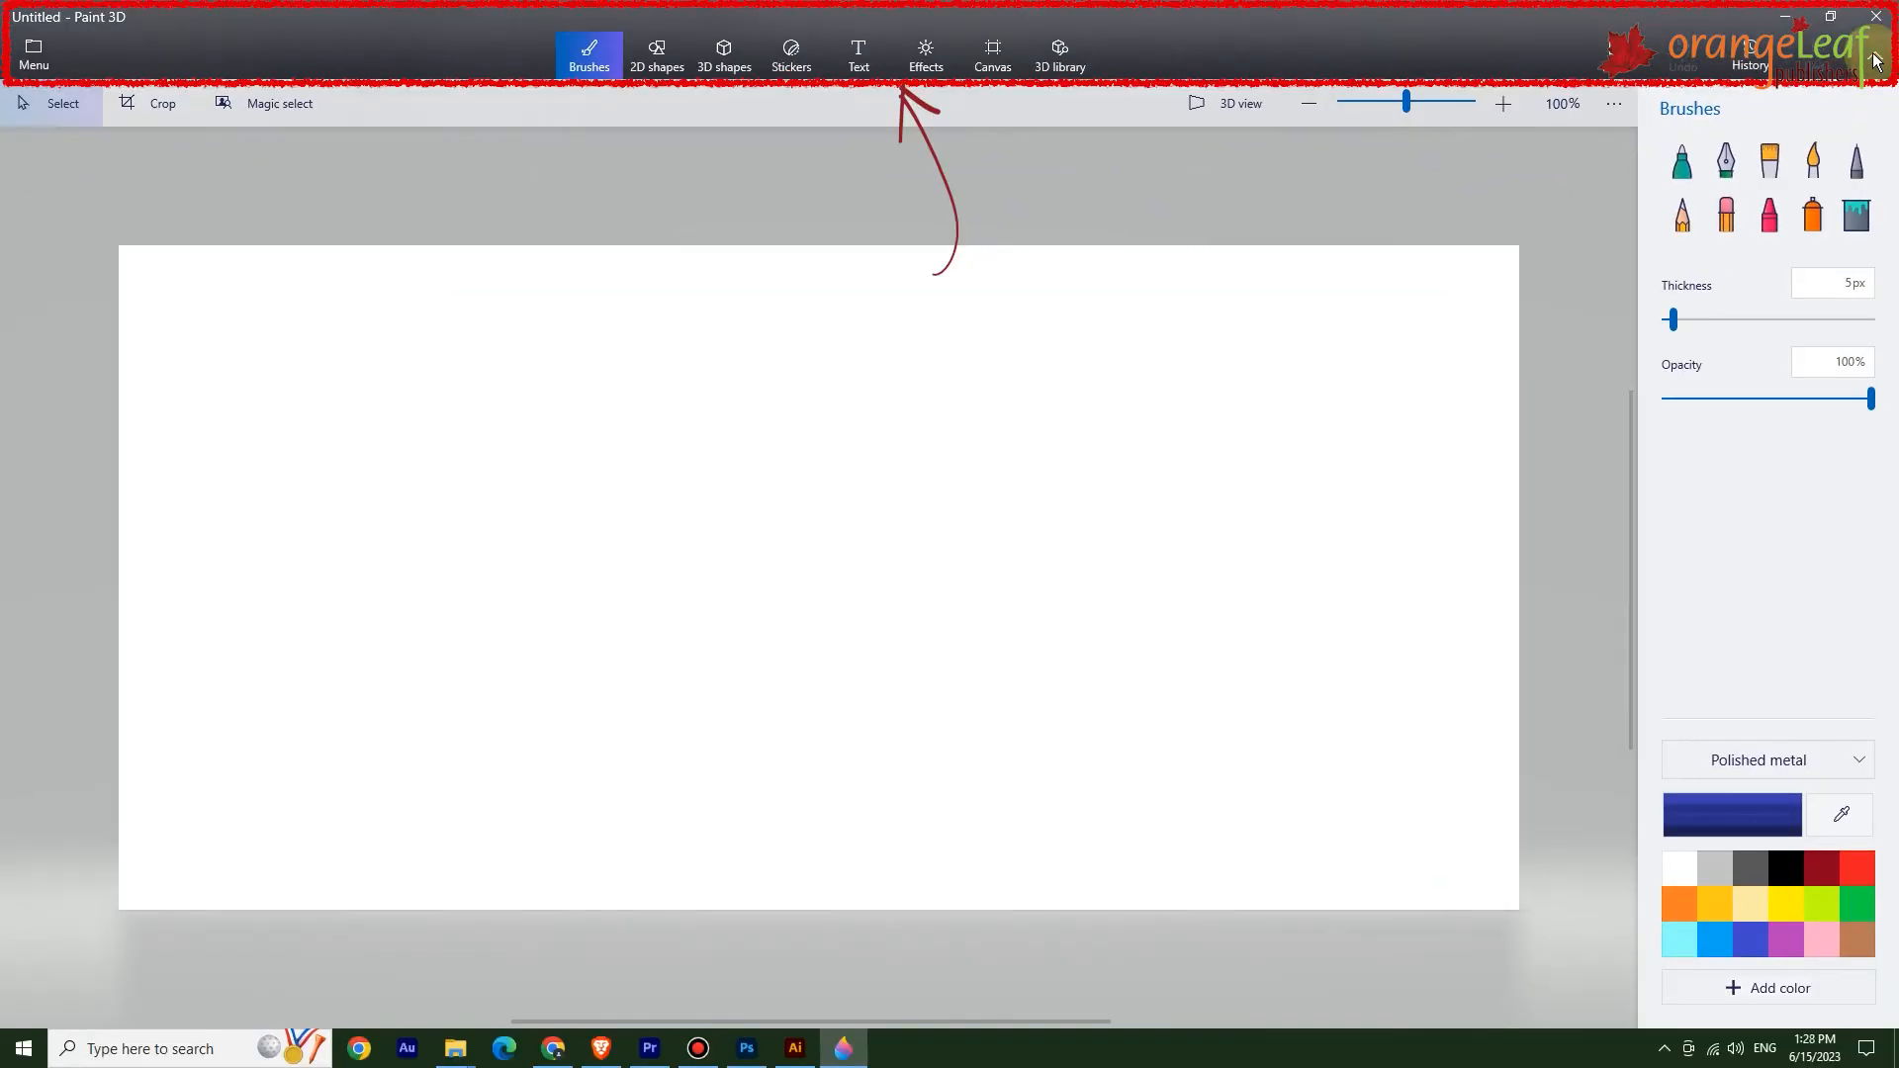
{"action": "left_click", "coordinate": [1877, 62]}
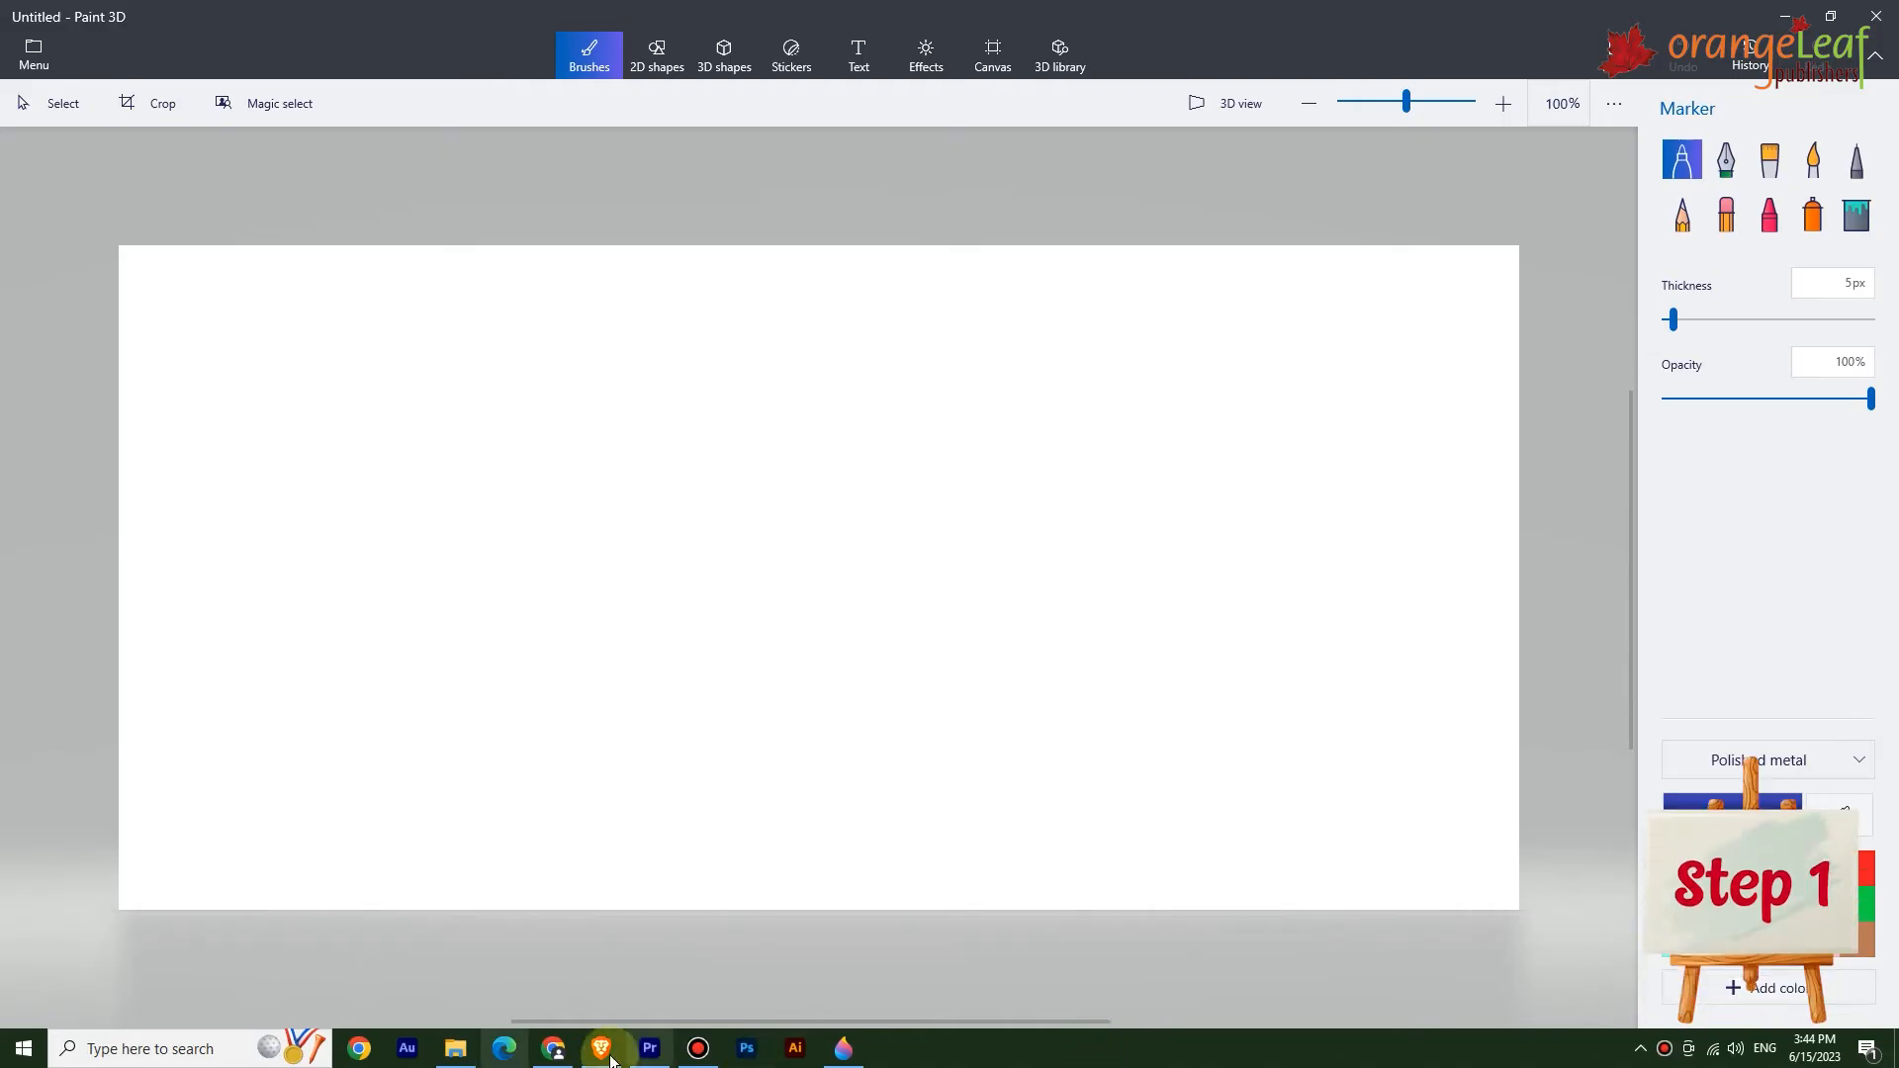
Draw a circle on the canvas with the 2D shapes circle tool.
{"action": "left_click", "coordinate": [655, 55]}
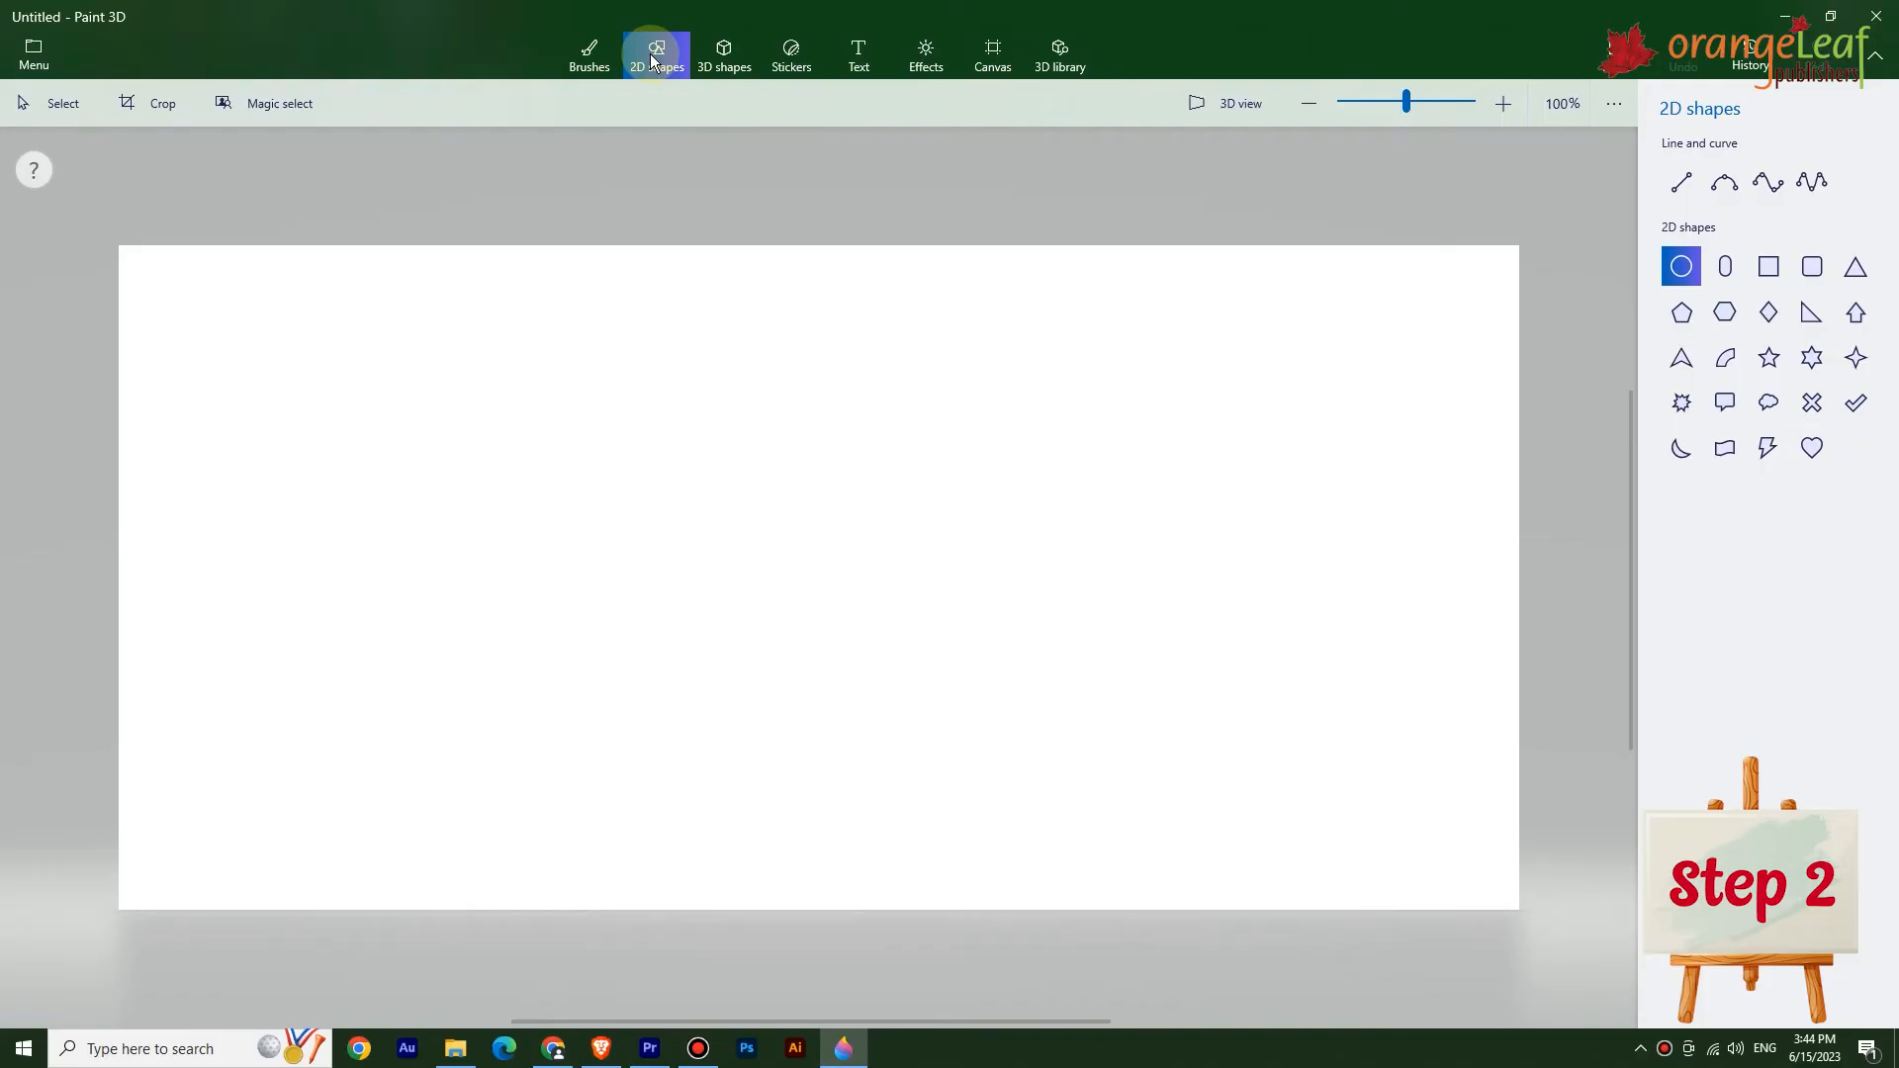
{"action": "left_click", "coordinate": [1673, 269]}
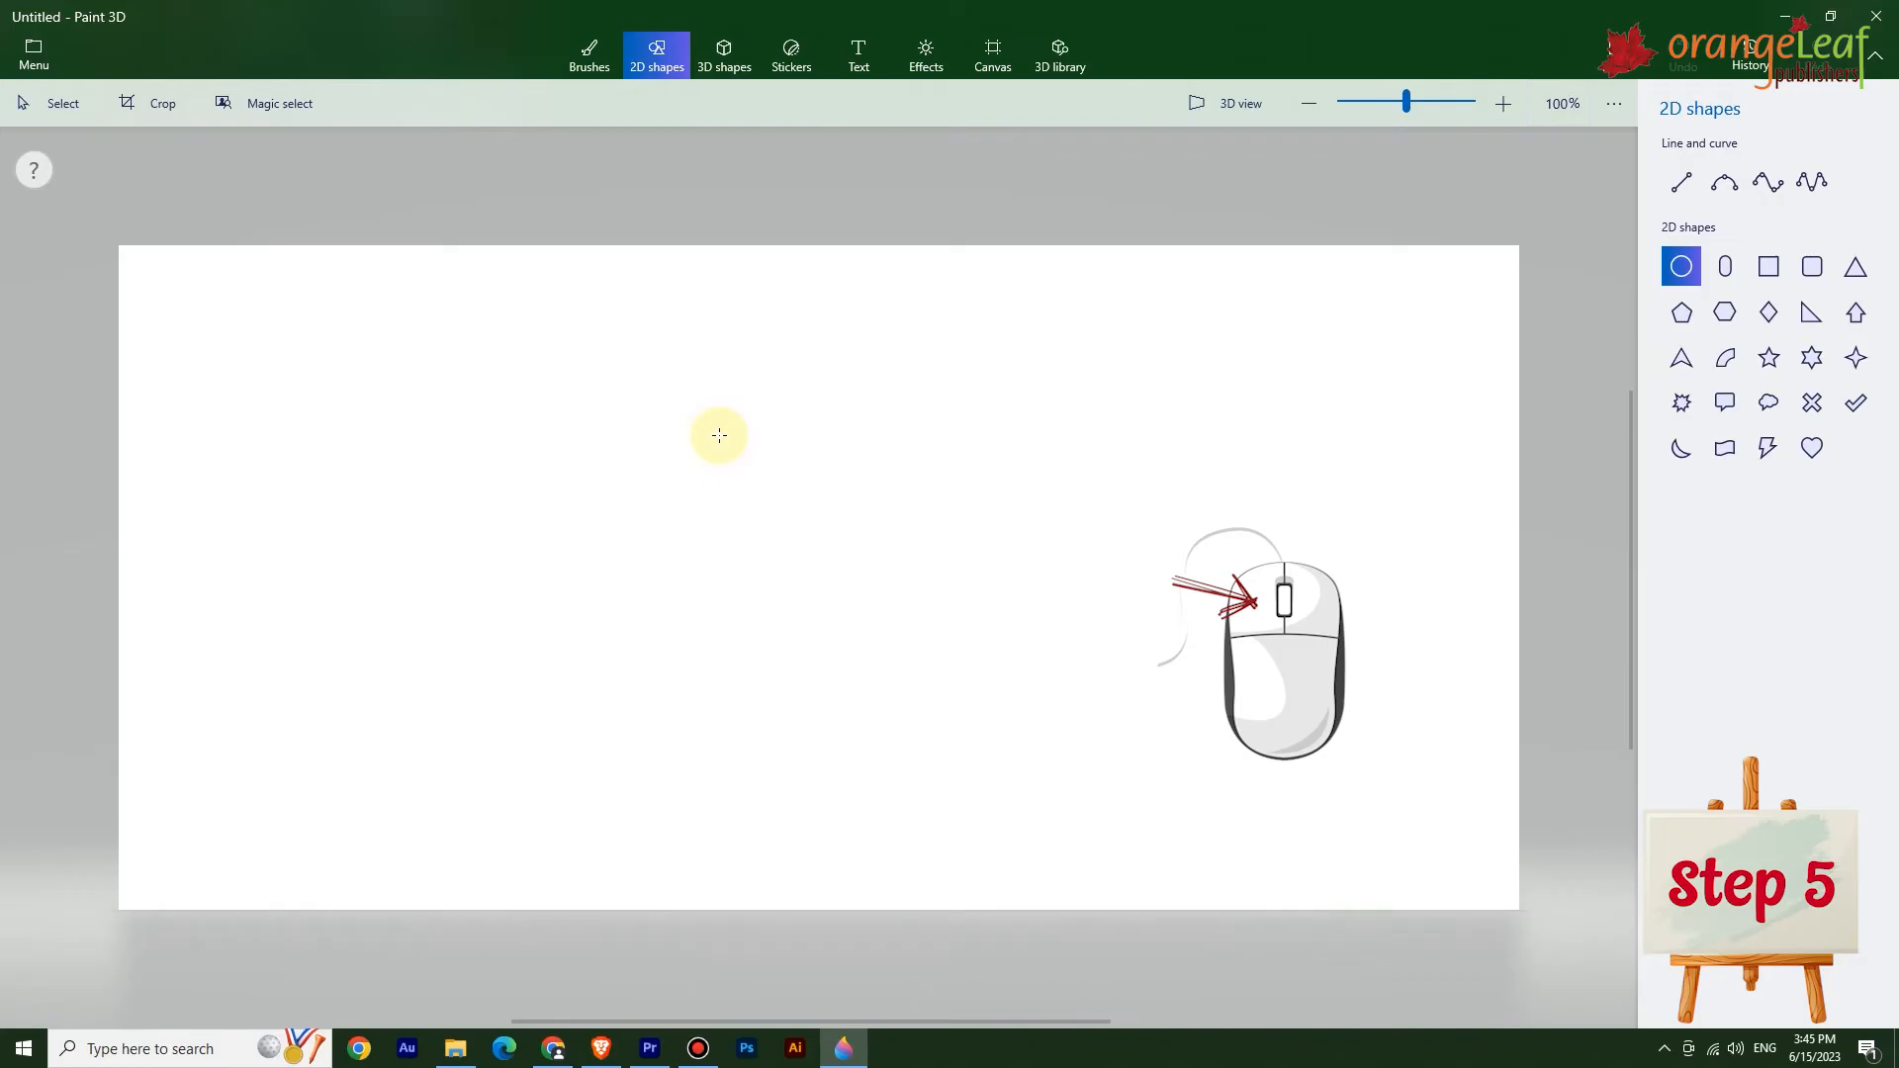
{"action": "left_click_drag", "start_coordinate": [719, 435], "coordinate": [1043, 726]}
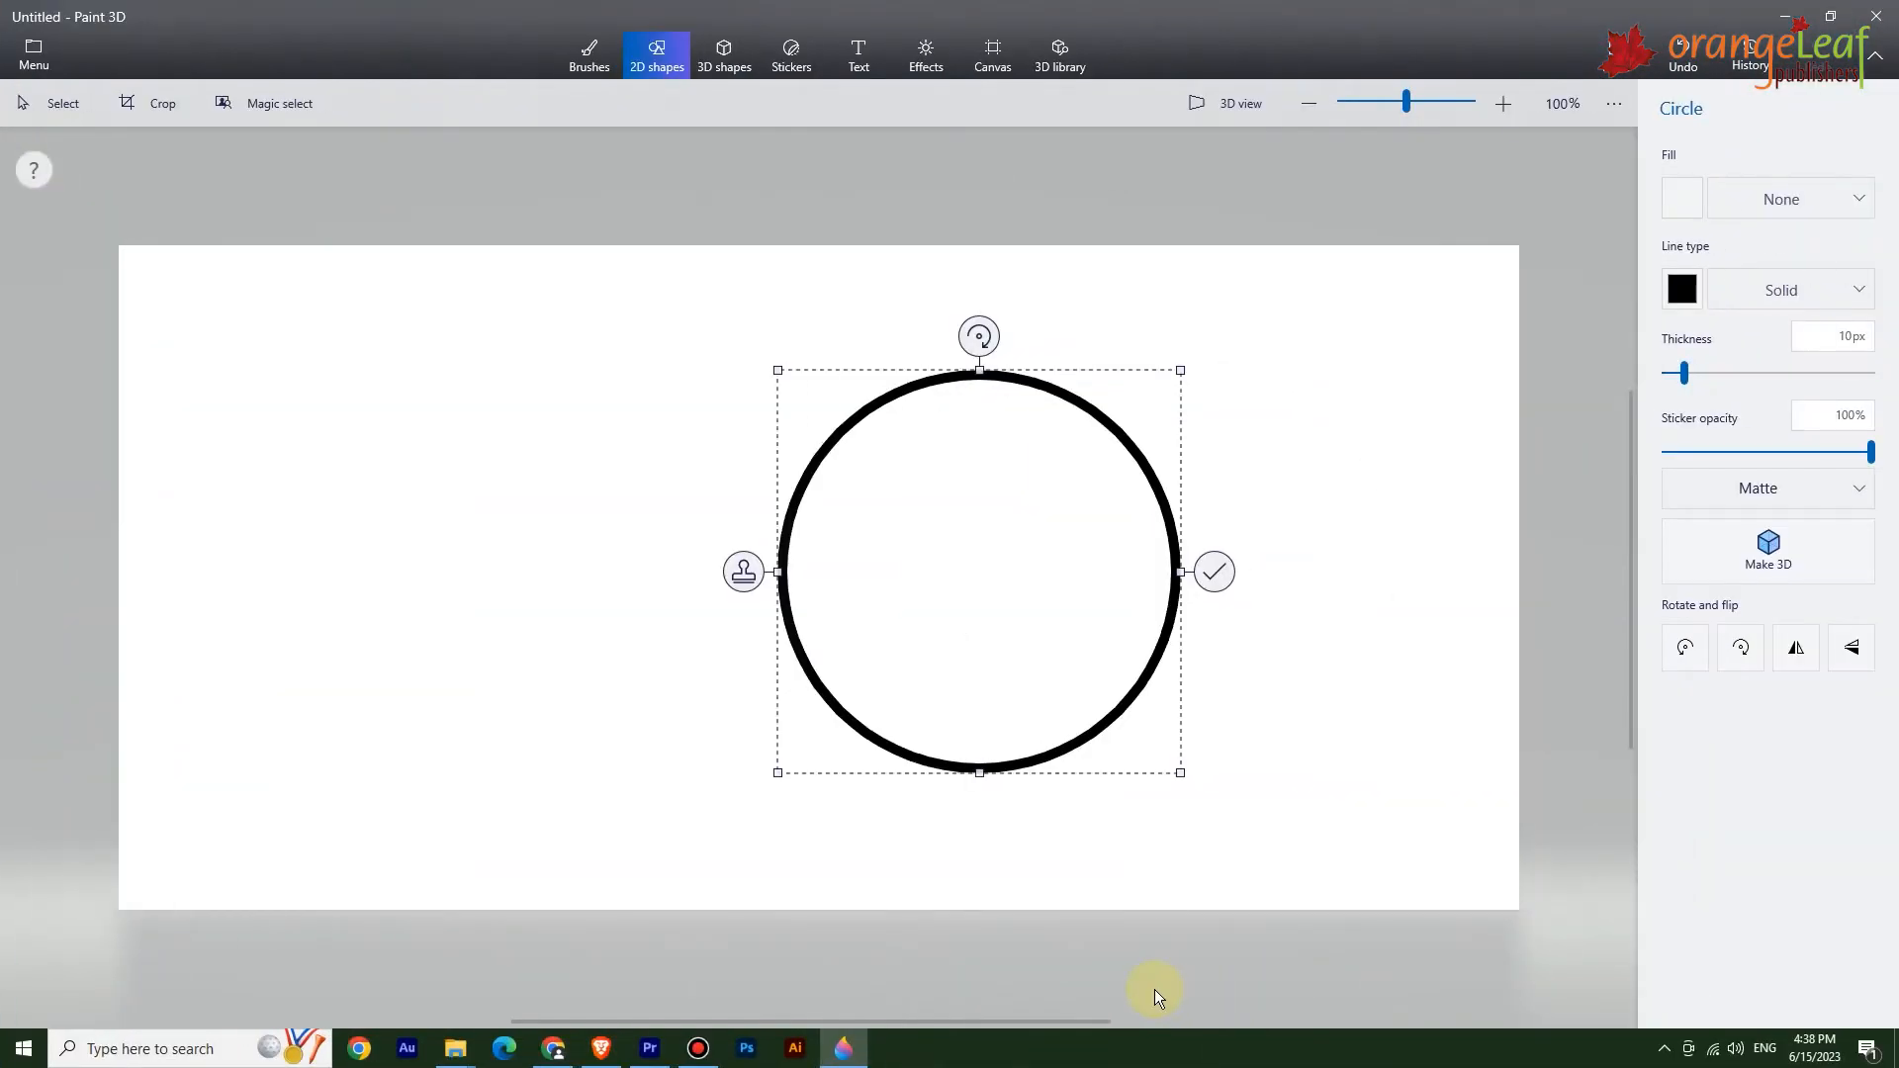
Fill the inside of the circle with yellow using the Fill brush.
{"action": "left_click", "coordinate": [585, 60]}
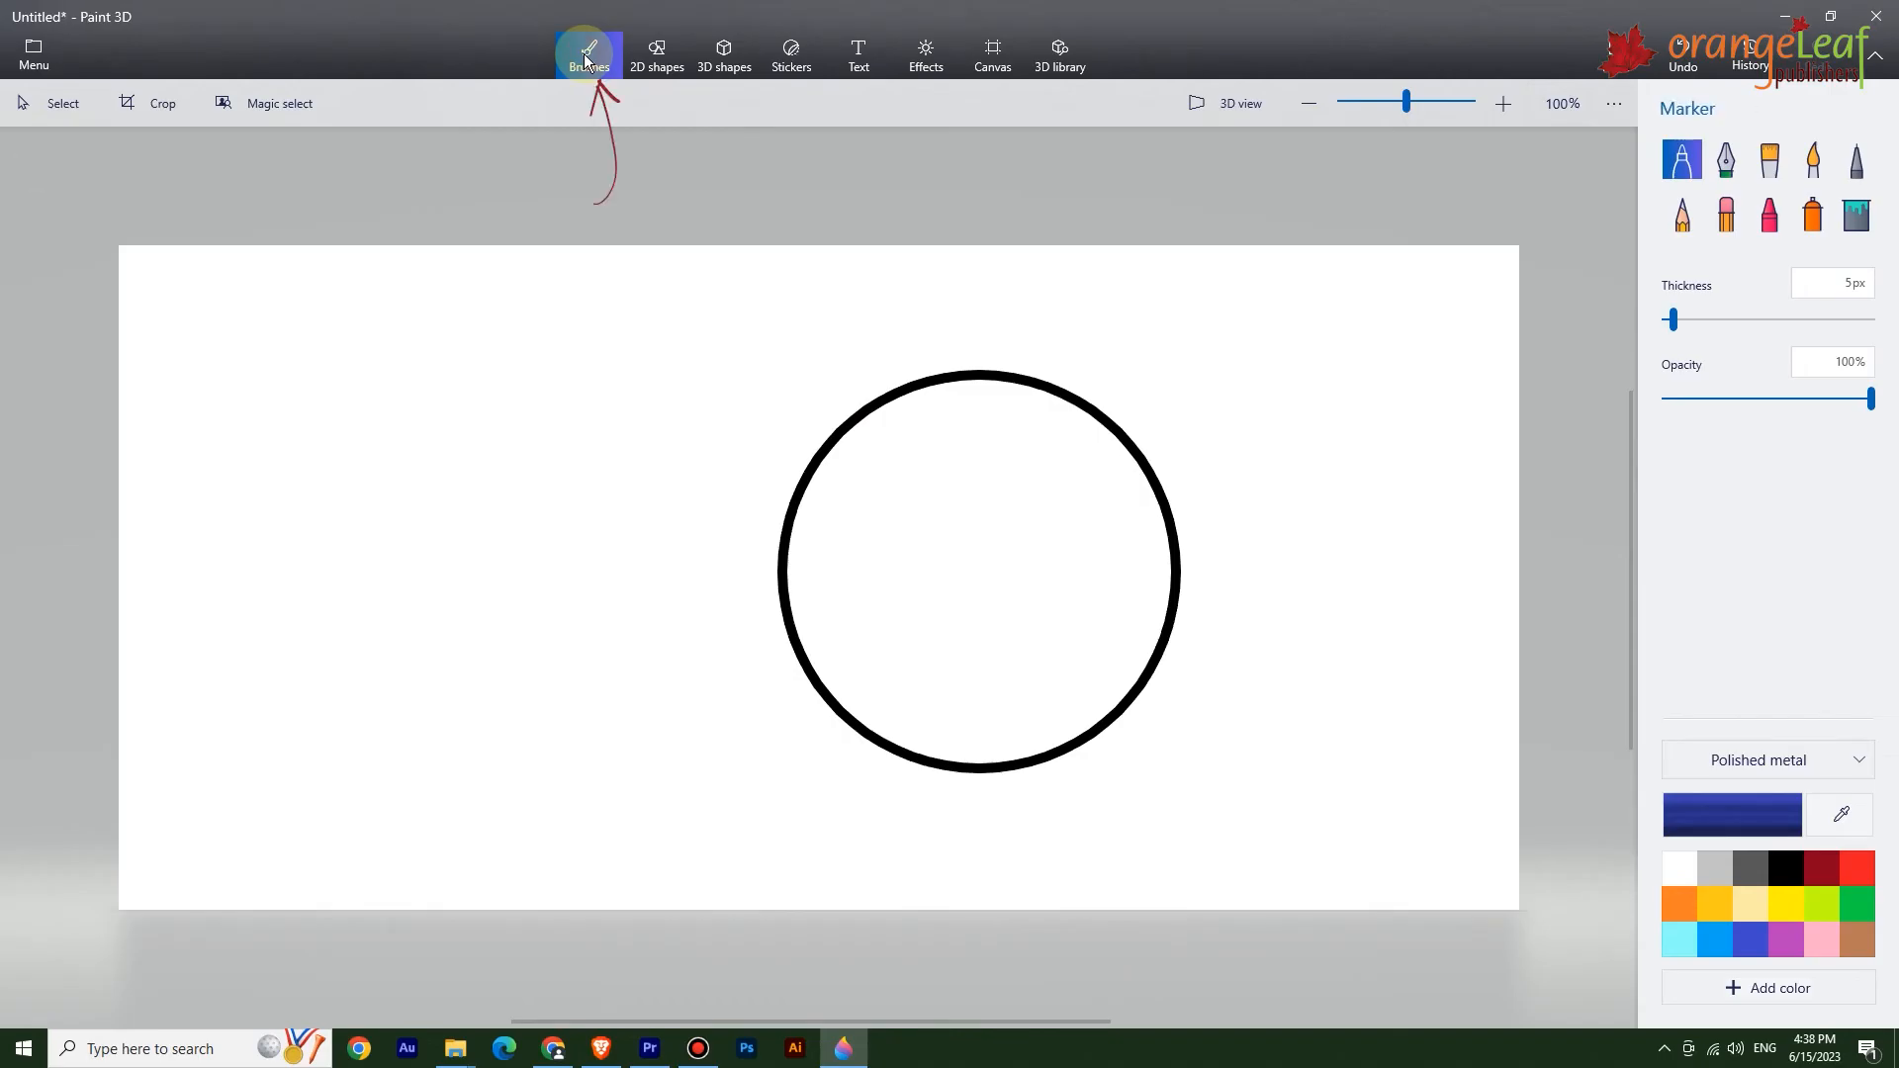
{"action": "left_click", "coordinate": [1856, 225]}
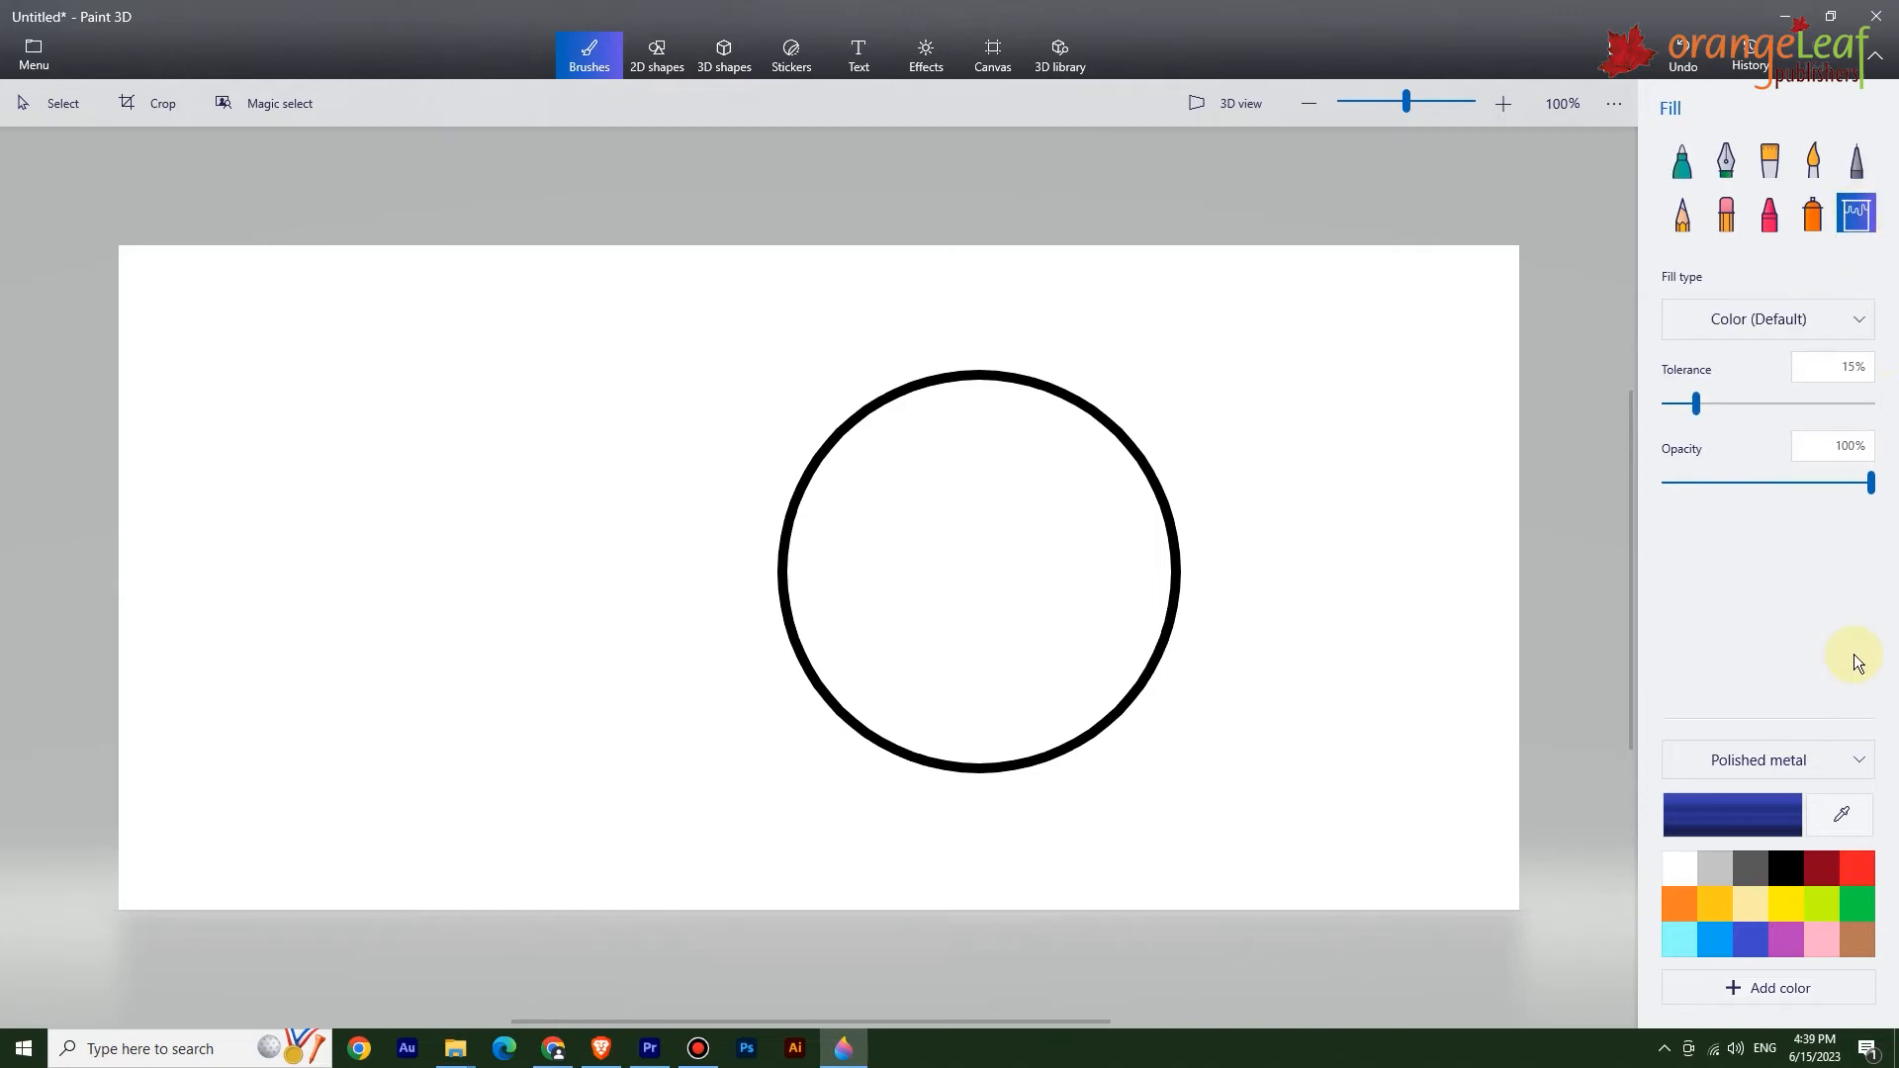
{"action": "left_click", "coordinate": [1781, 903]}
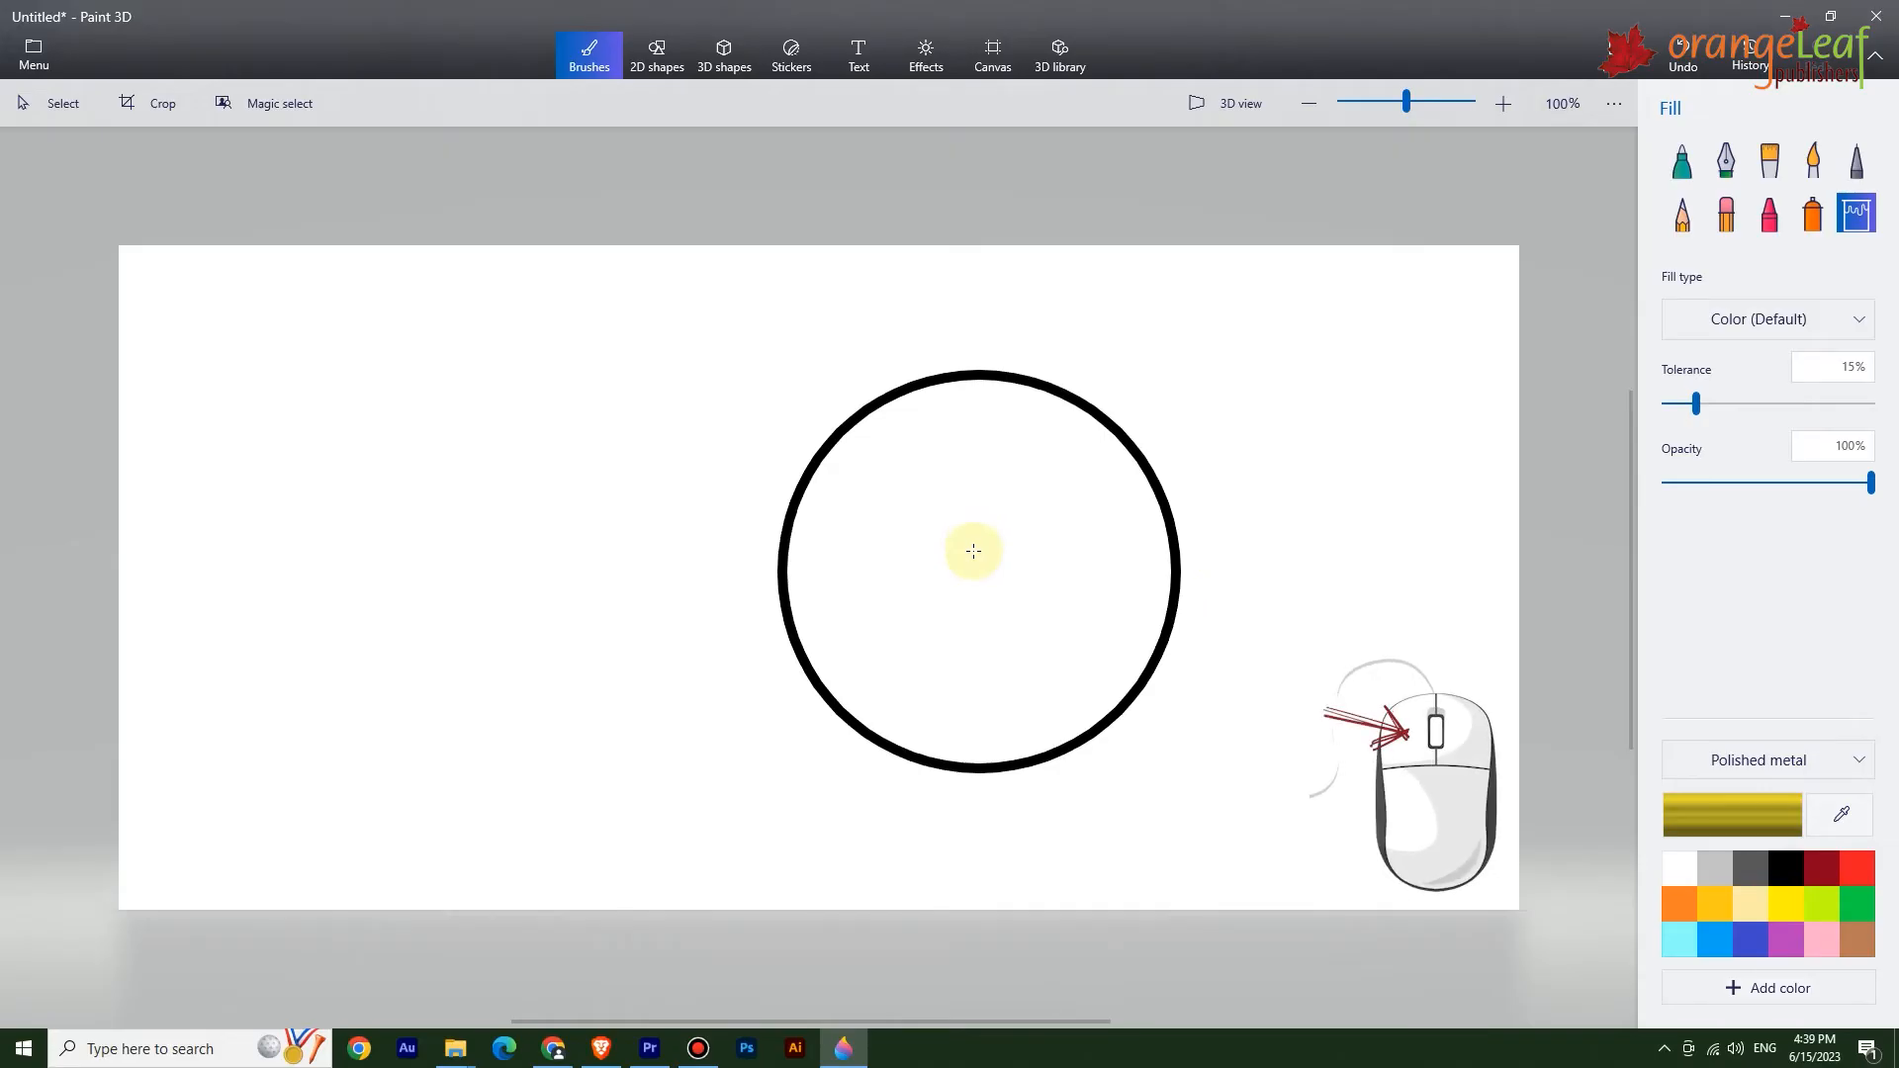
{"action": "left_click", "coordinate": [973, 551]}
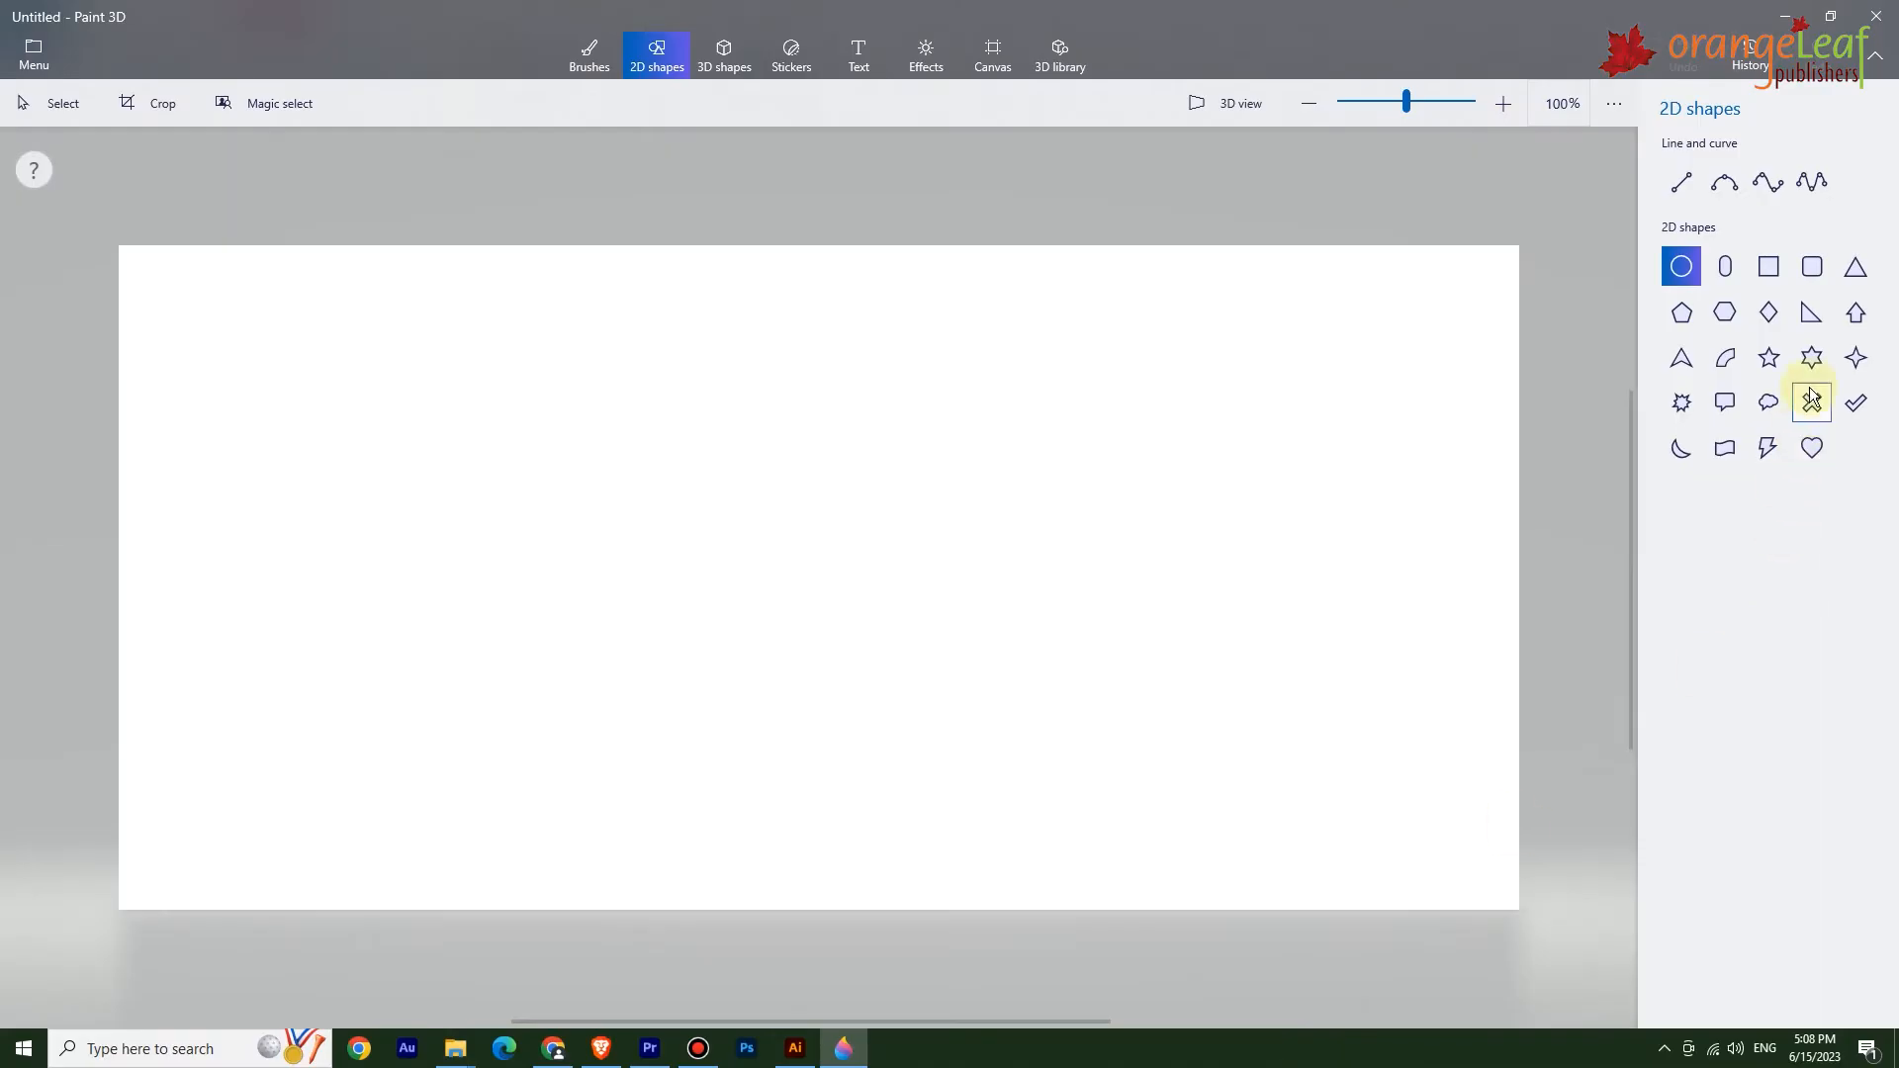
Draw a right triangle on the blank canvas with the 2D shapes tool.
{"action": "left_click", "coordinate": [1812, 315]}
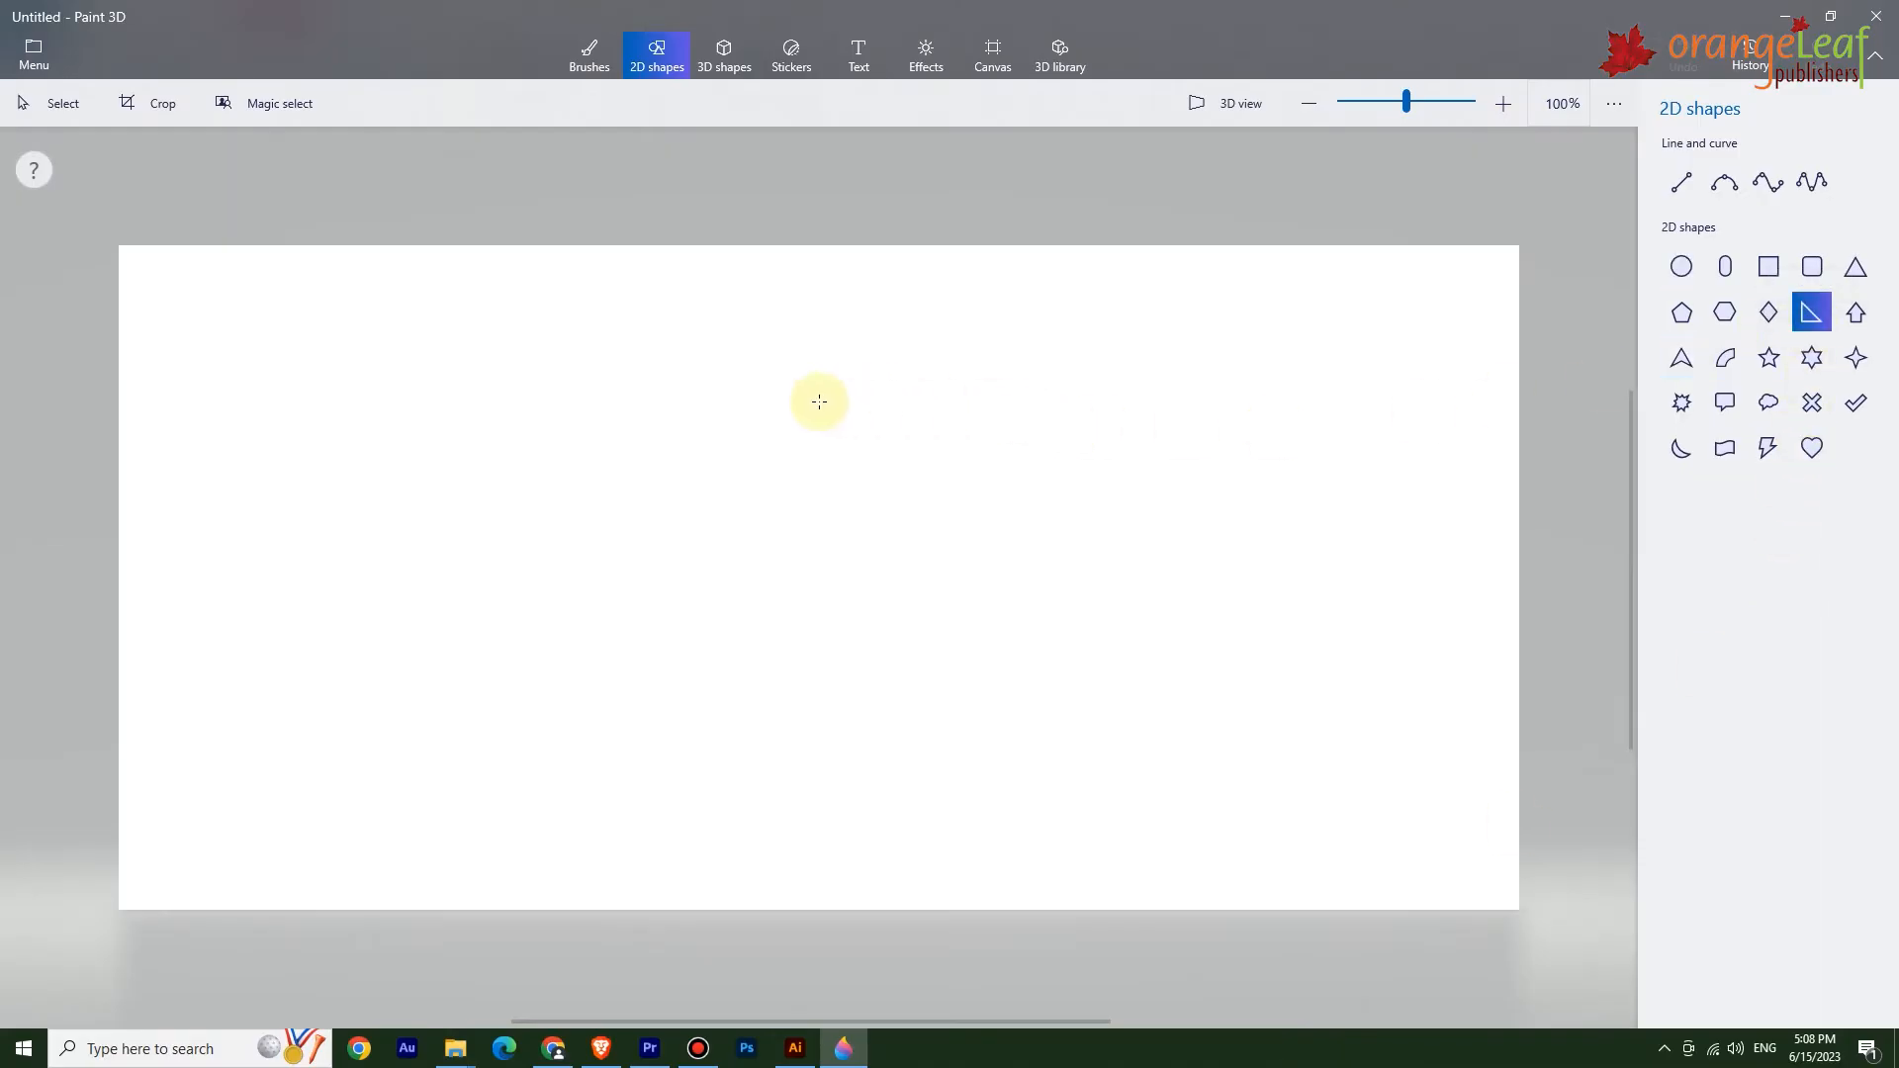
{"action": "left_click_drag", "start_coordinate": [681, 359], "coordinate": [1061, 737]}
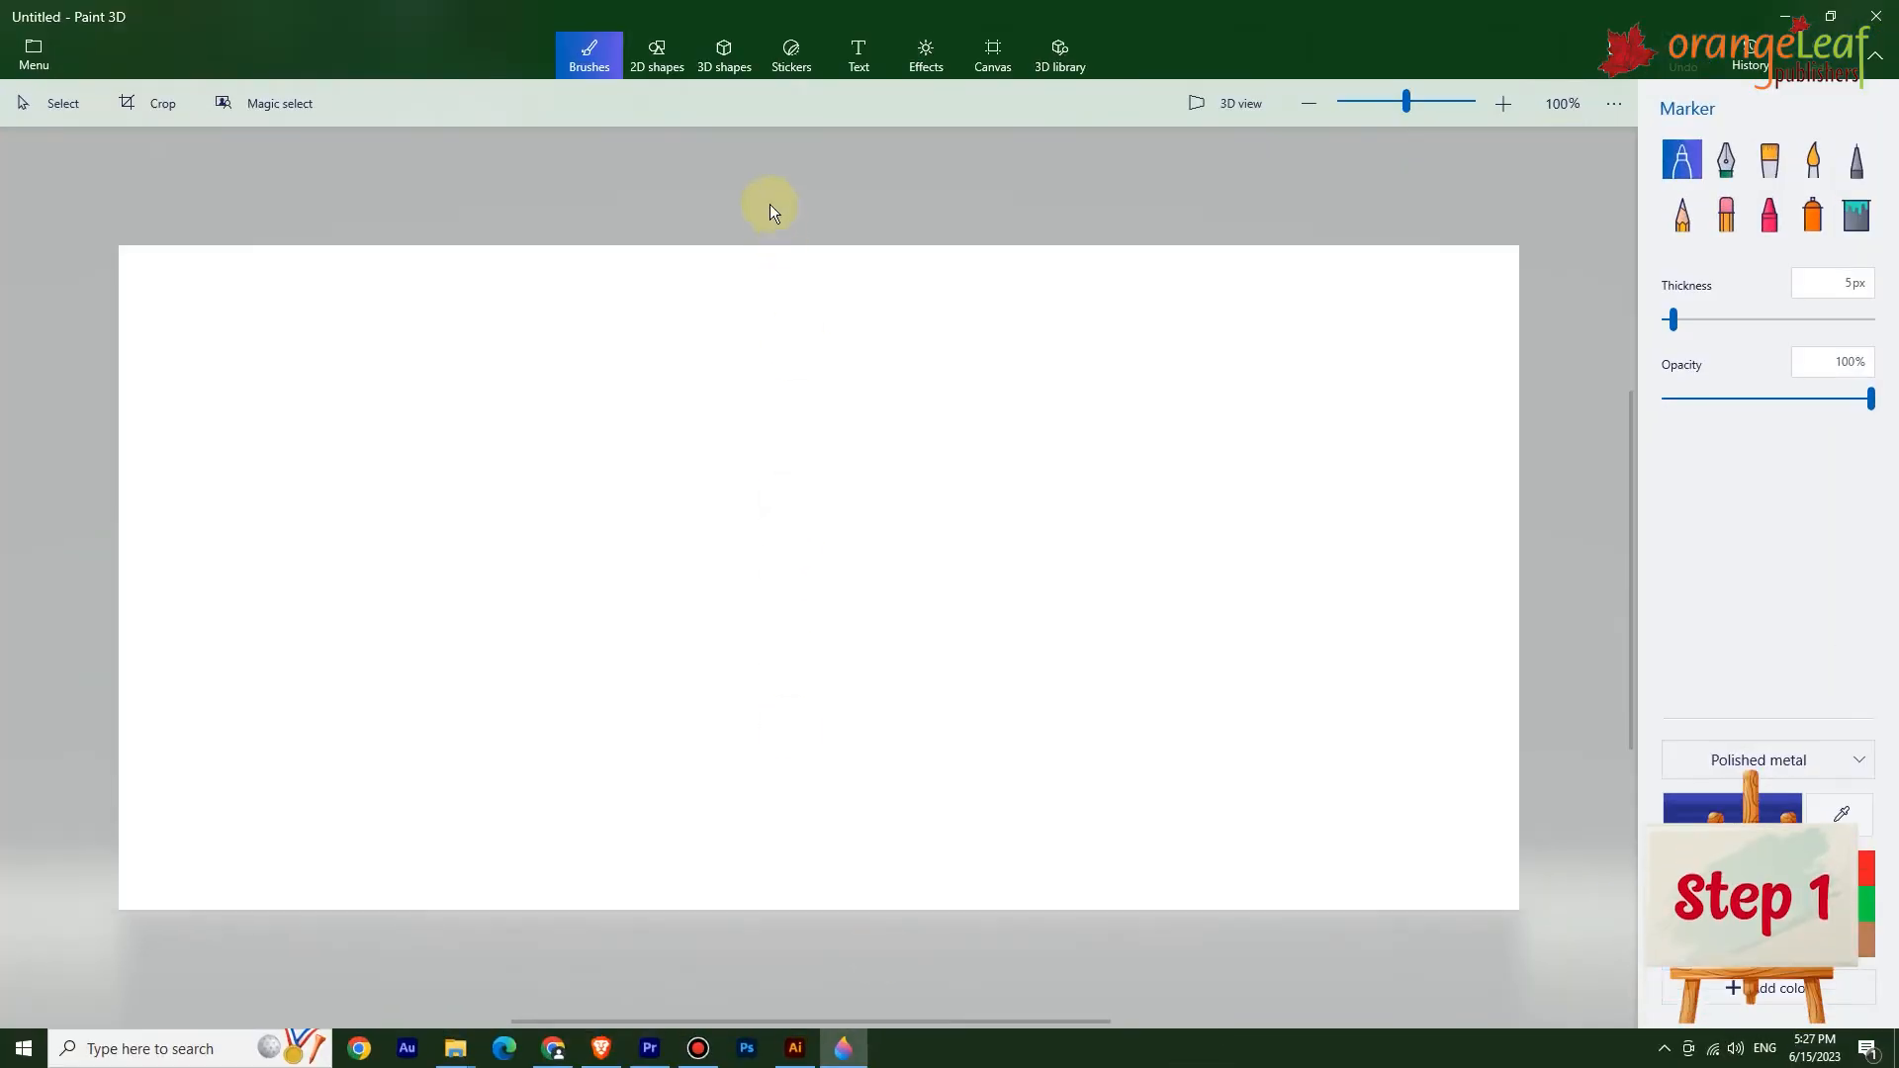
Insert a 3D cube on the canvas and rotate it slightly with its handles.
{"action": "left_click", "coordinate": [725, 57]}
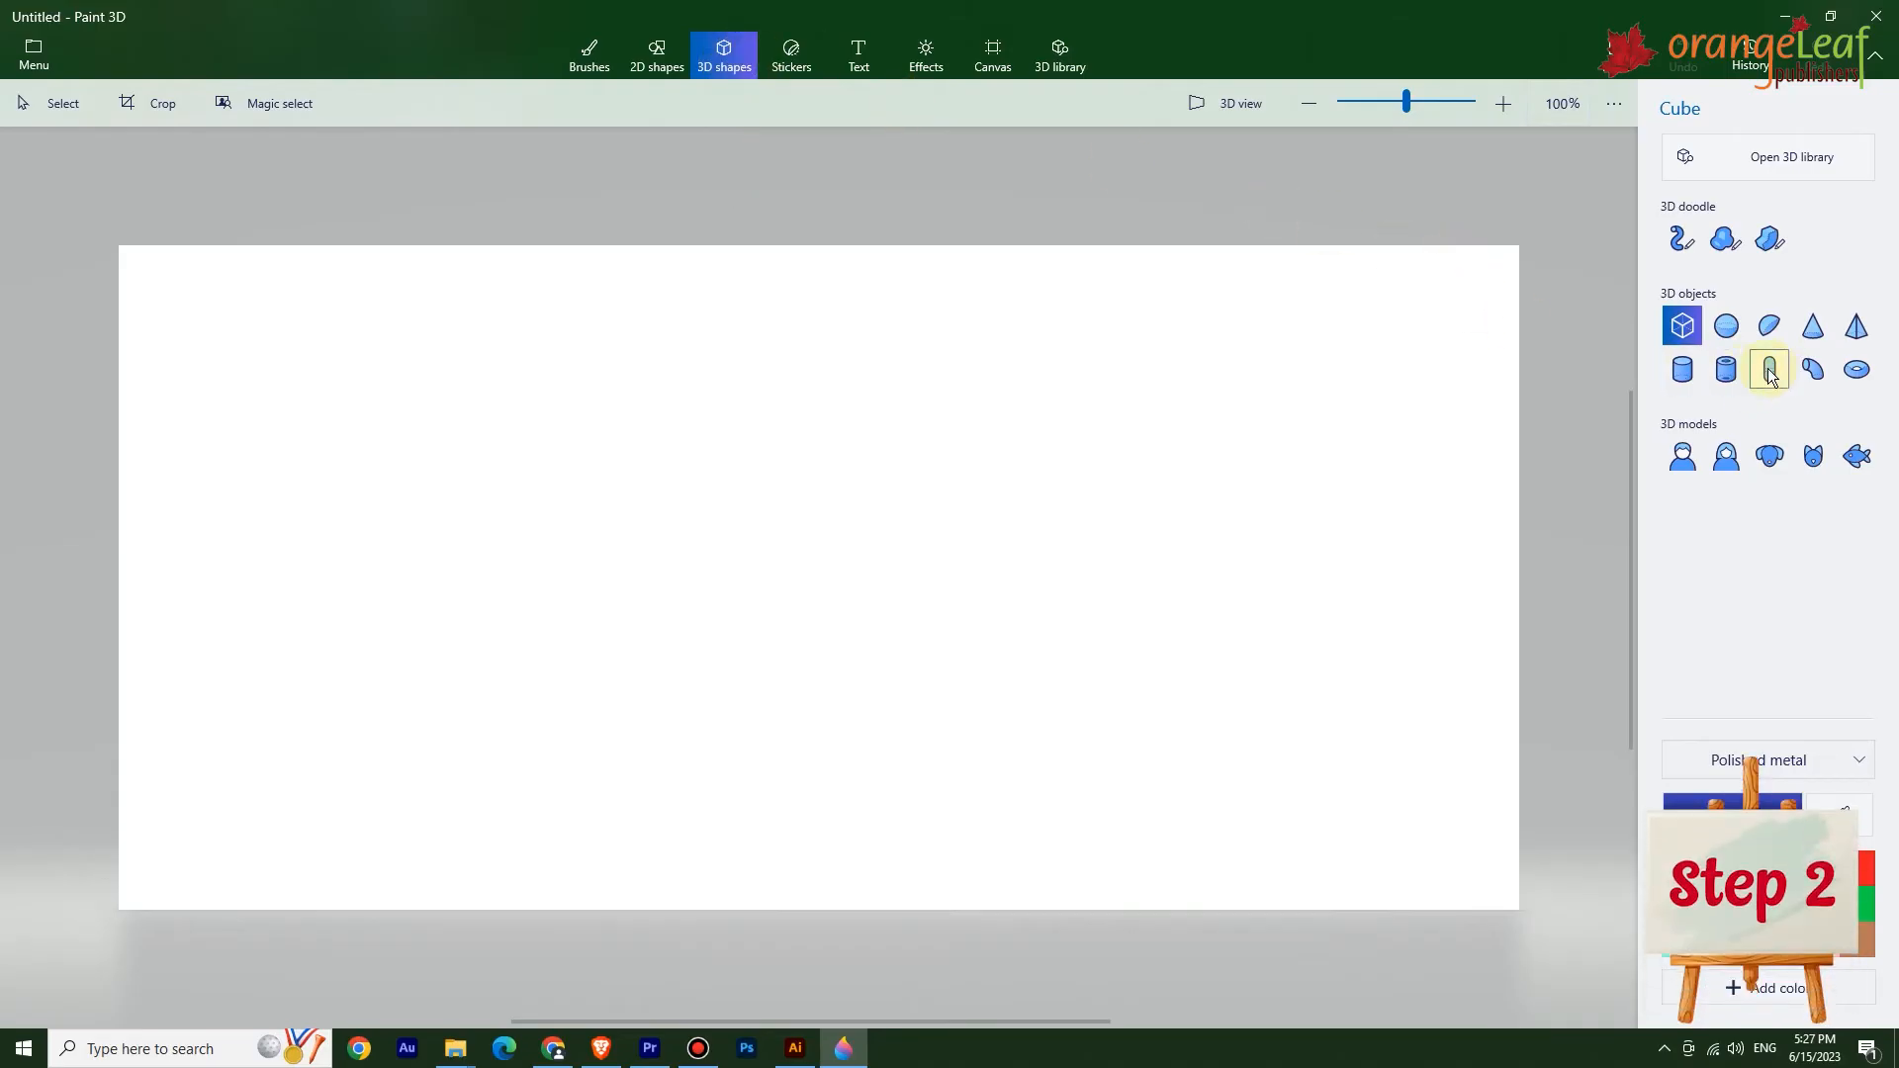
{"action": "left_click", "coordinate": [1813, 329]}
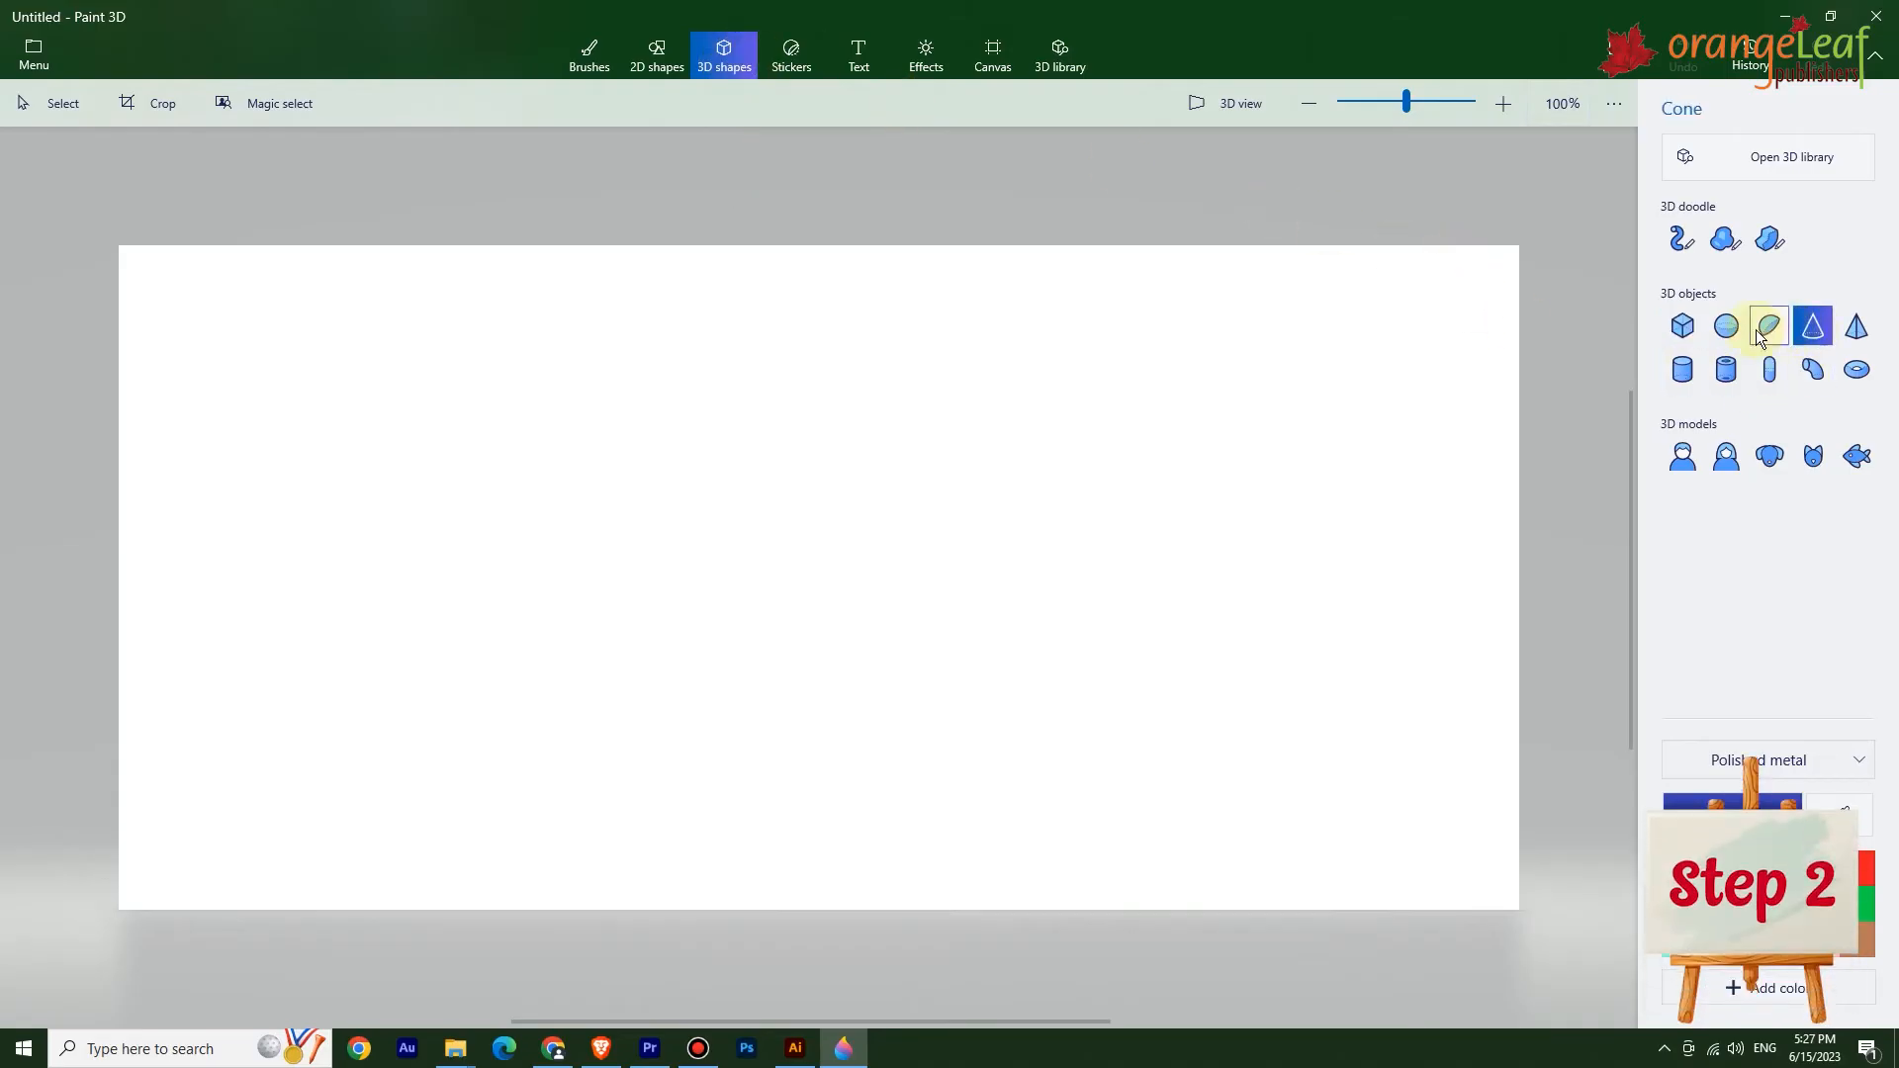
{"action": "left_click", "coordinate": [1684, 328]}
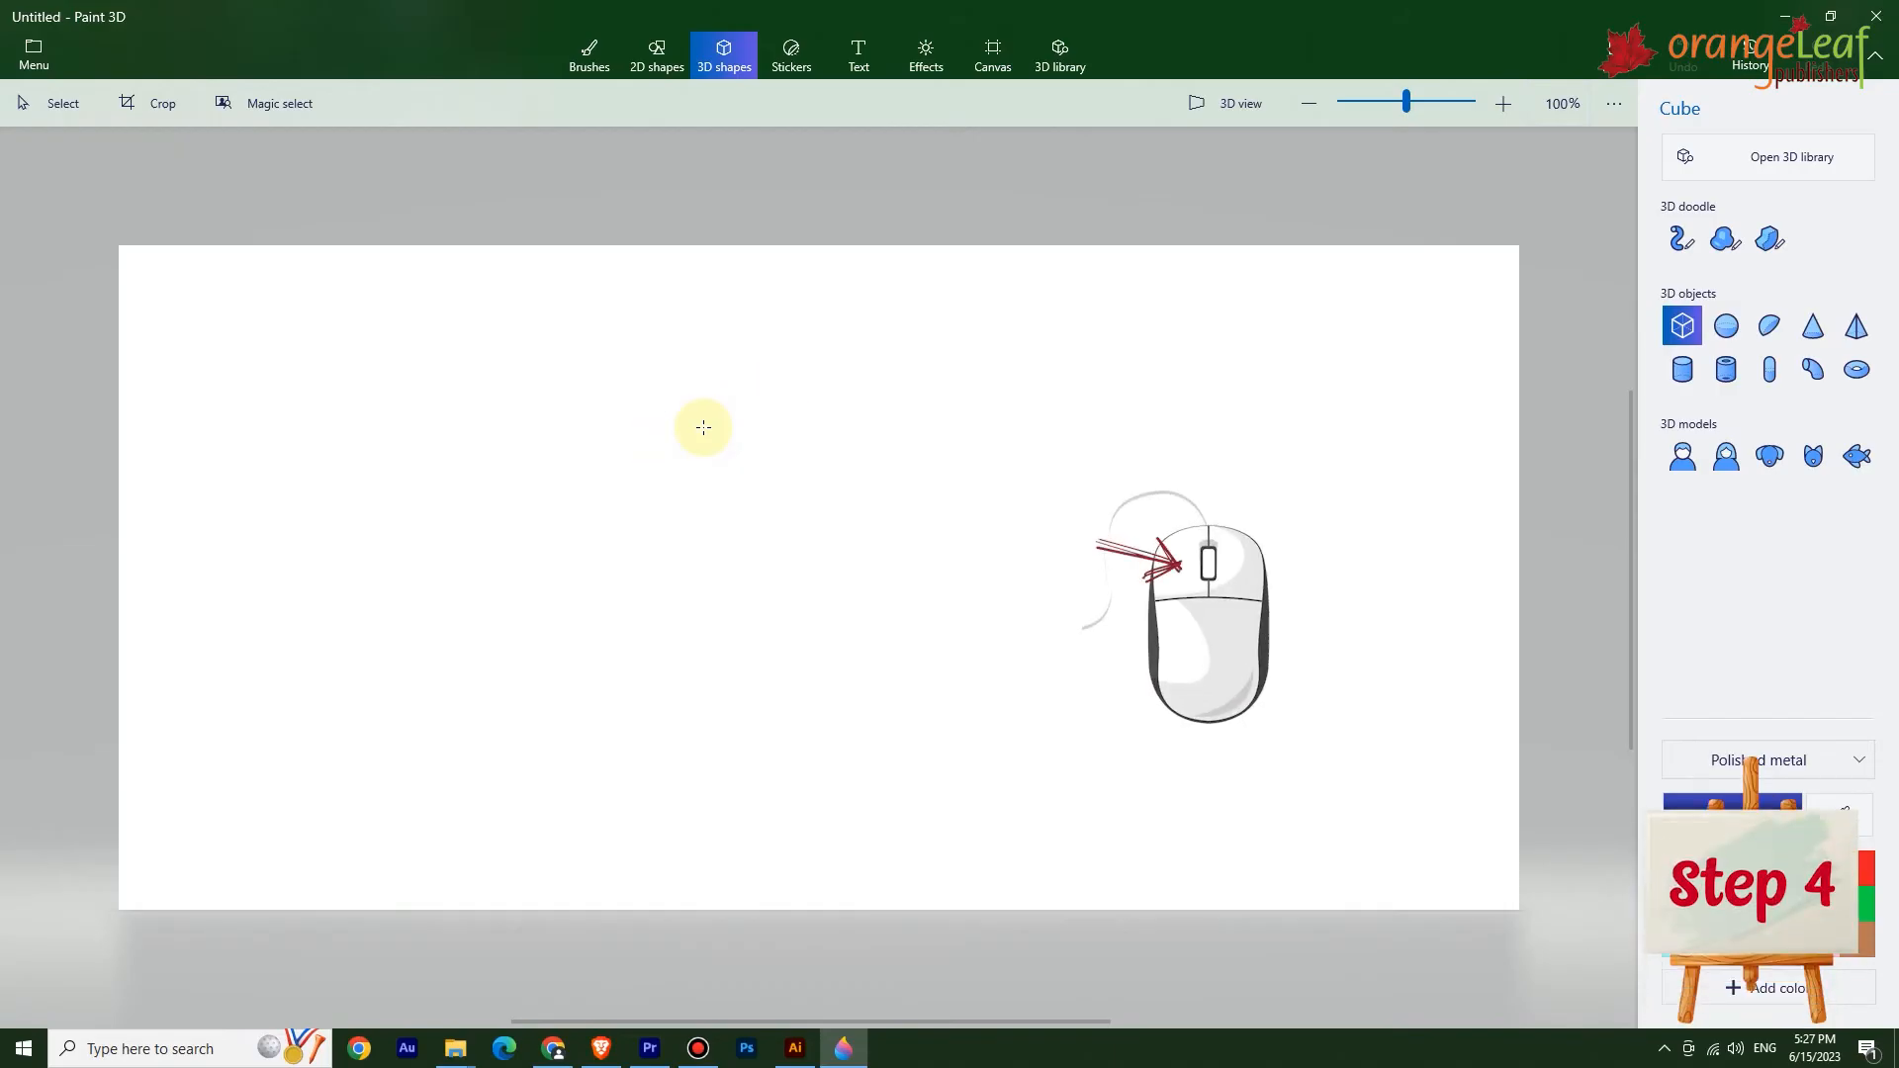
{"action": "left_click_drag", "start_coordinate": [704, 428], "coordinate": [1020, 653]}
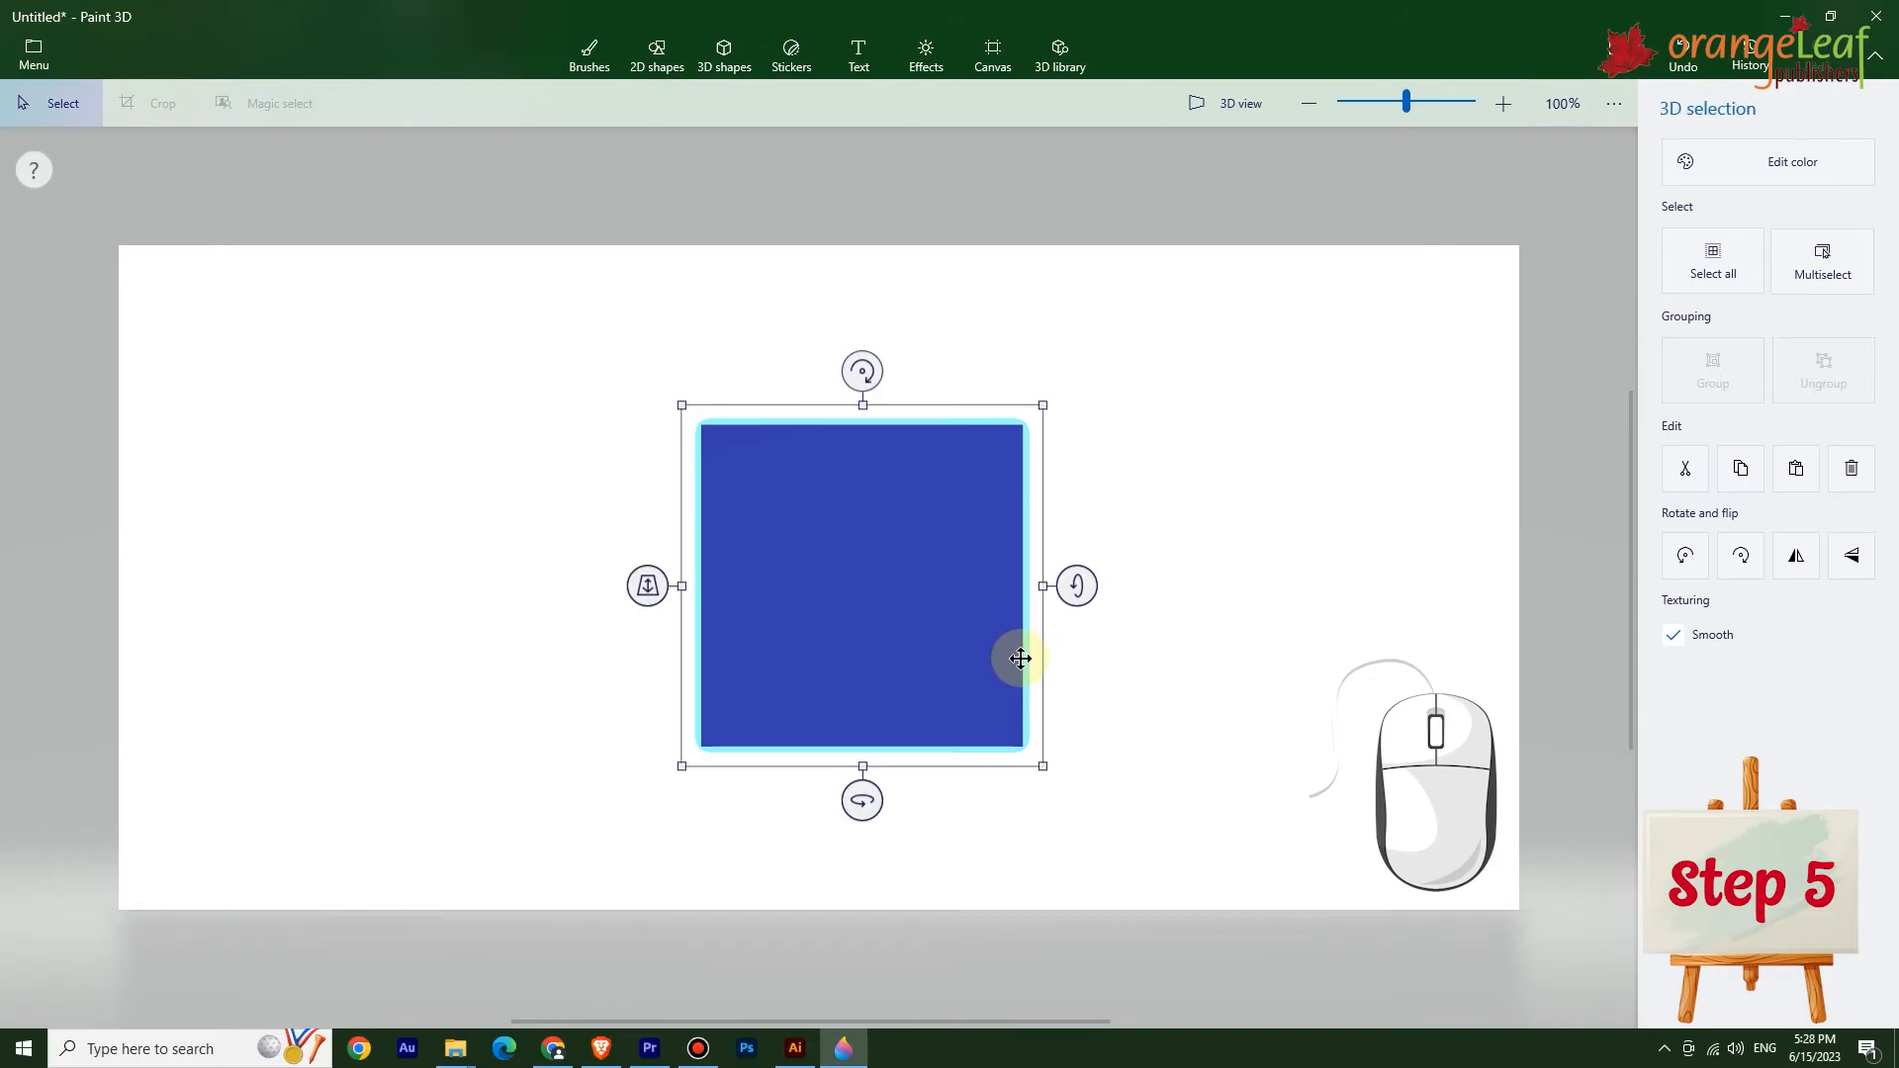
{"action": "left_click_drag", "start_coordinate": [863, 801], "coordinate": [894, 803]}
{"action": "left_click_drag", "start_coordinate": [1116, 586], "coordinate": [1115, 592]}
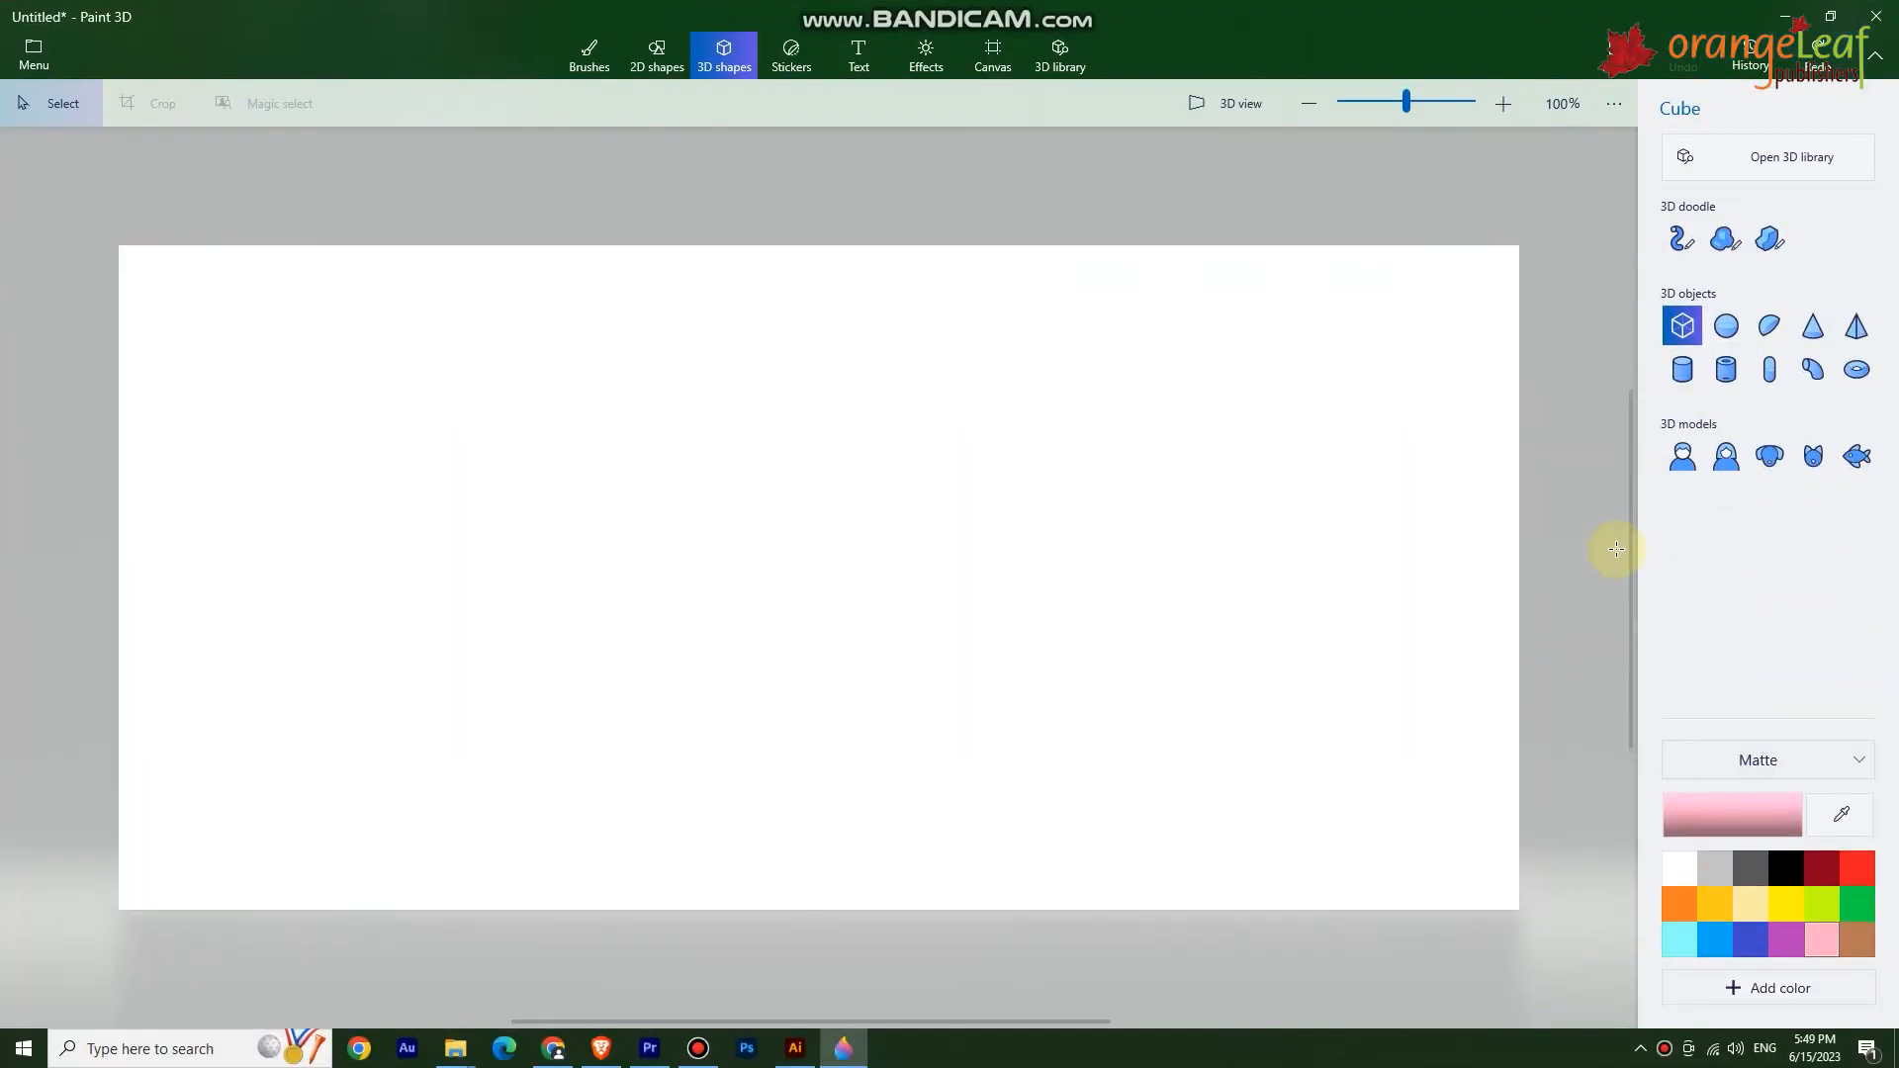
Draw a 3D sphere on the canvas.
{"action": "left_click", "coordinate": [1726, 326]}
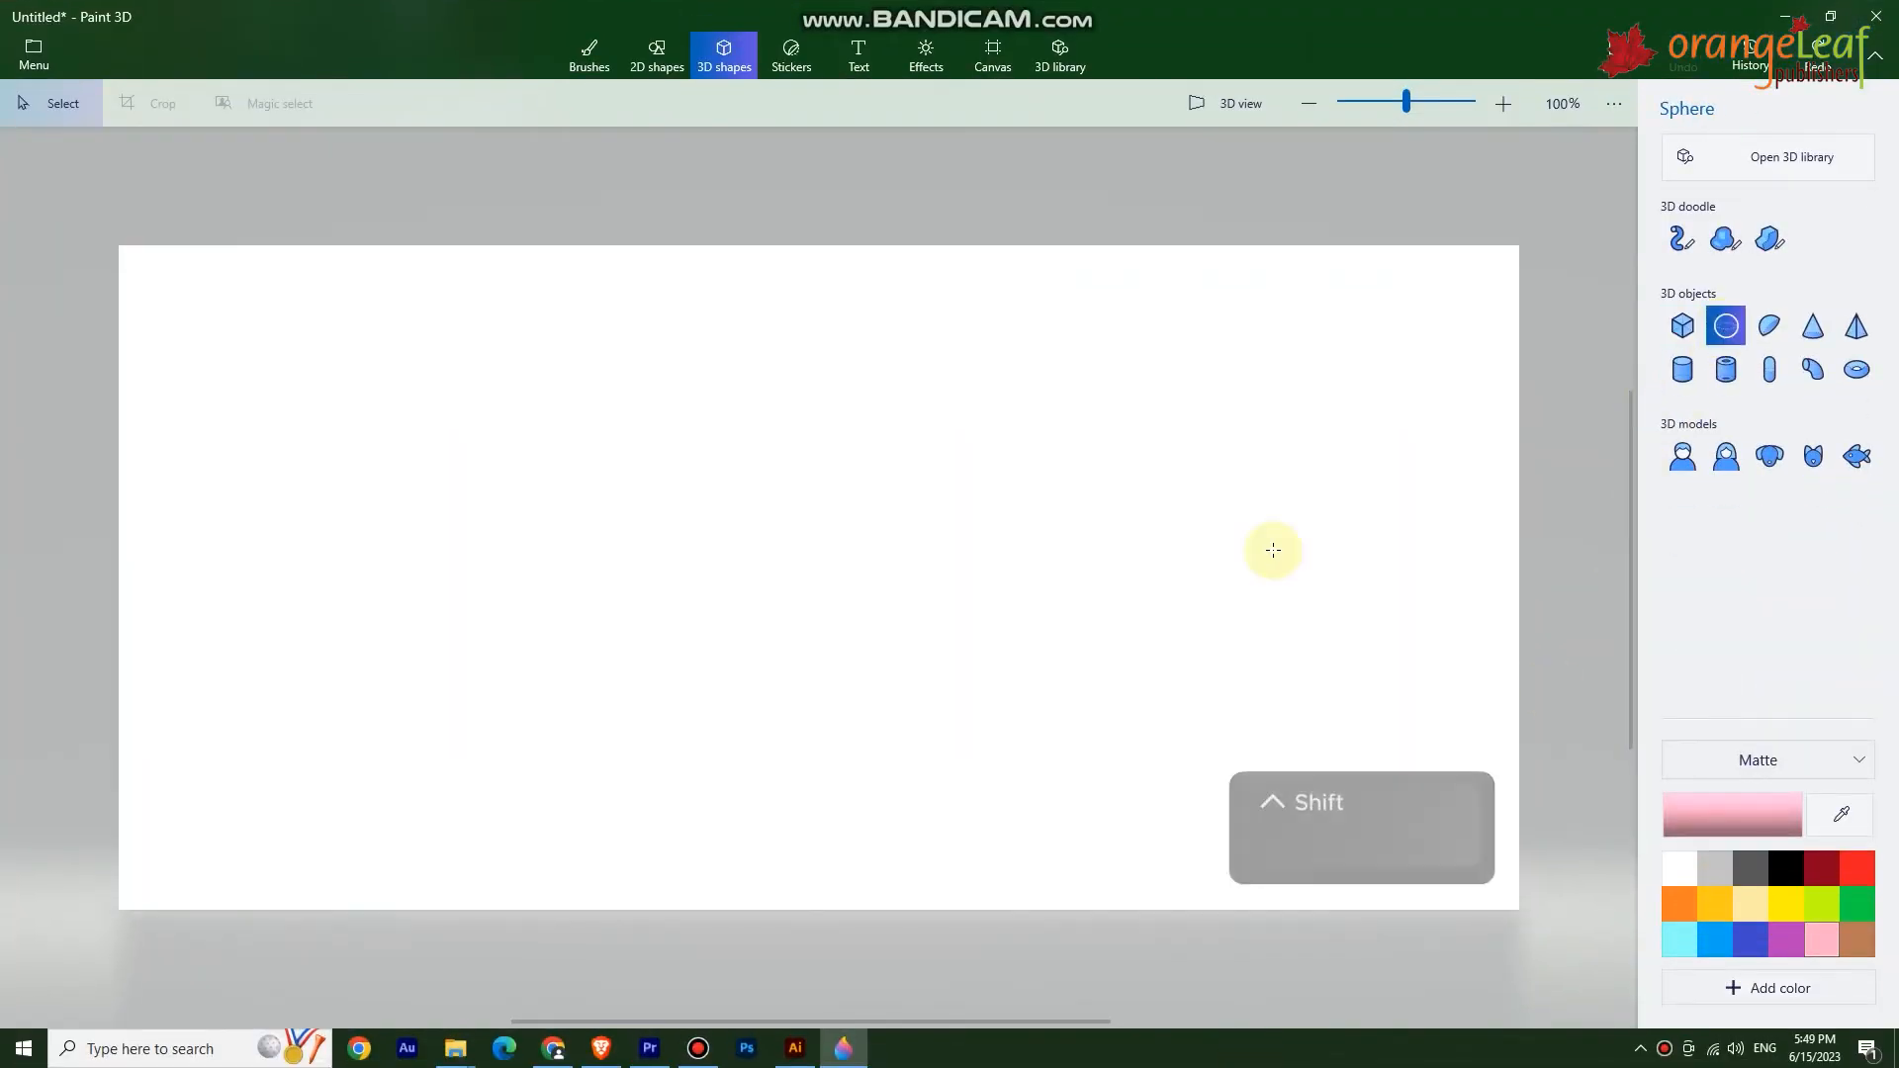
{"action": "left_click_drag", "start_coordinate": [797, 425], "coordinate": [959, 614], "text": "shift"}
{"action": "left_click_drag", "start_coordinate": [1020, 657], "coordinate": [1122, 729], "text": "shift"}
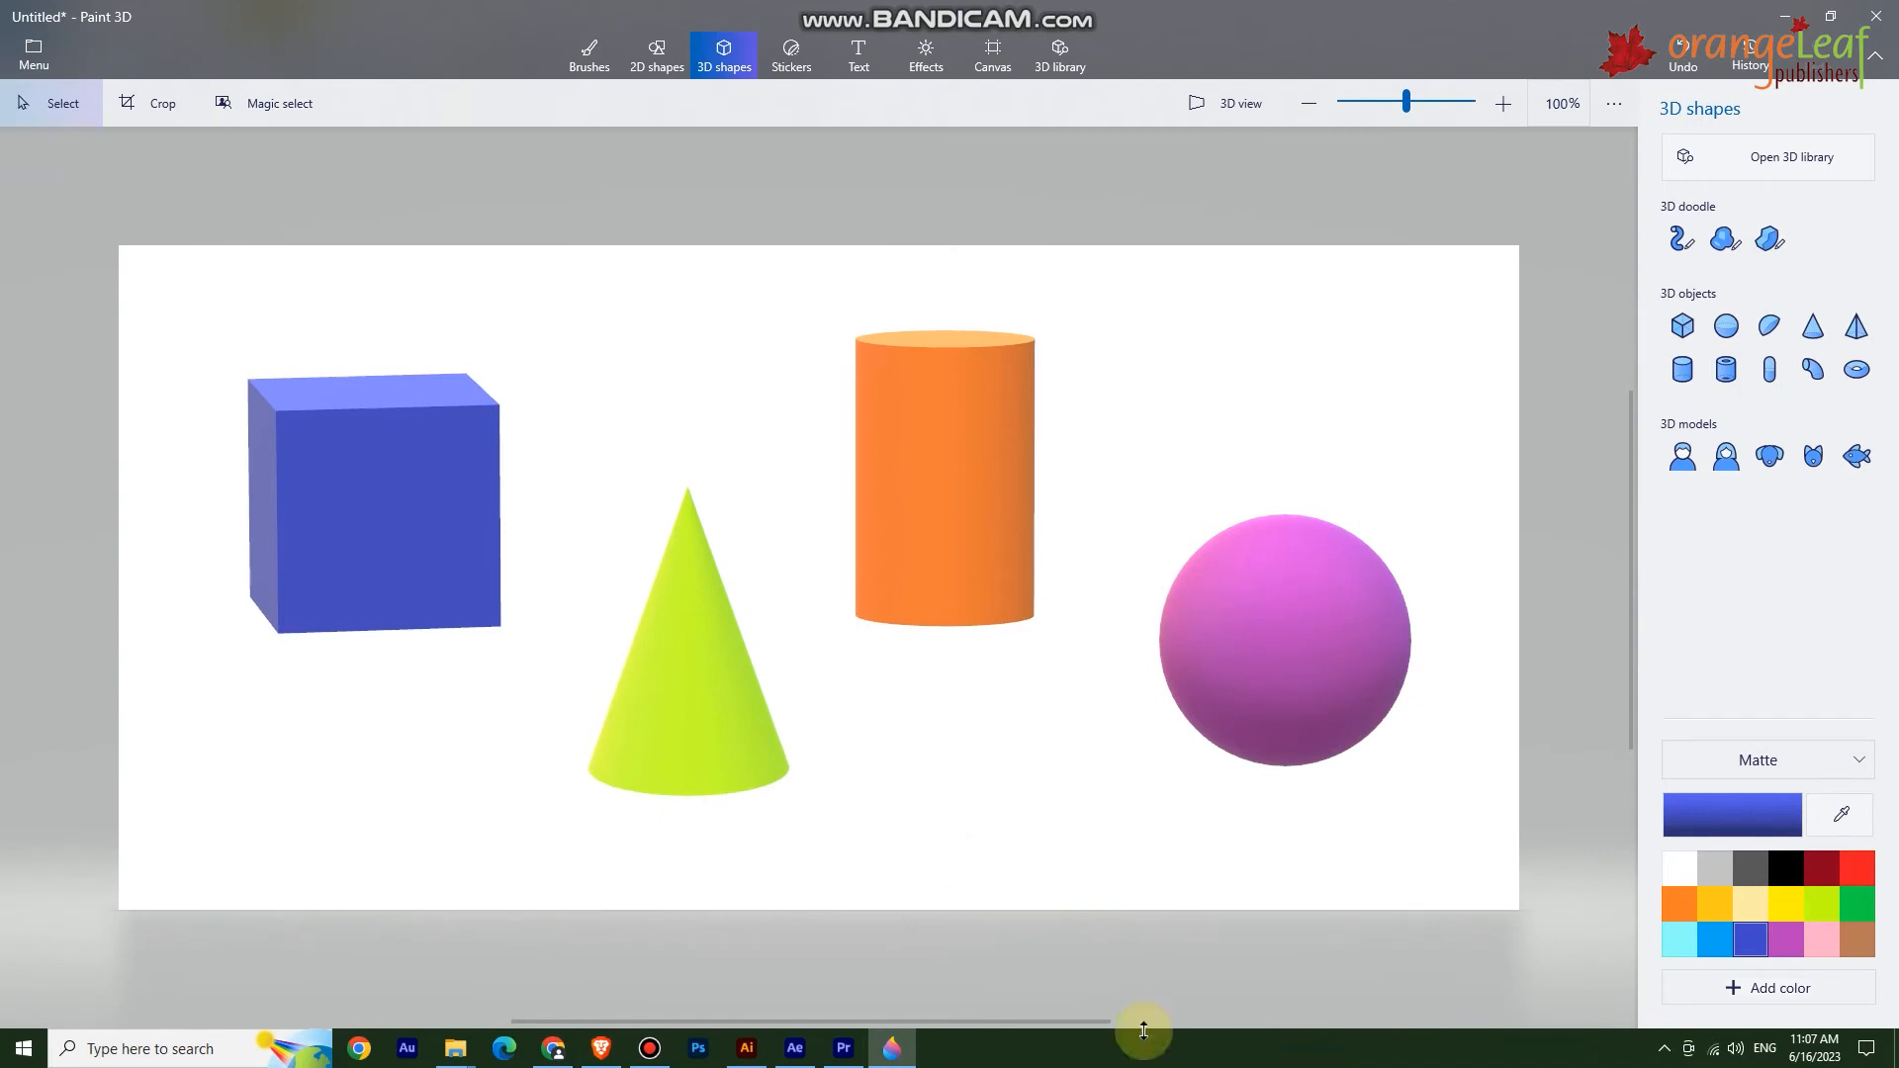
Select the cube and box-select all the 3D shapes on the canvas.
{"action": "left_click", "coordinate": [409, 488]}
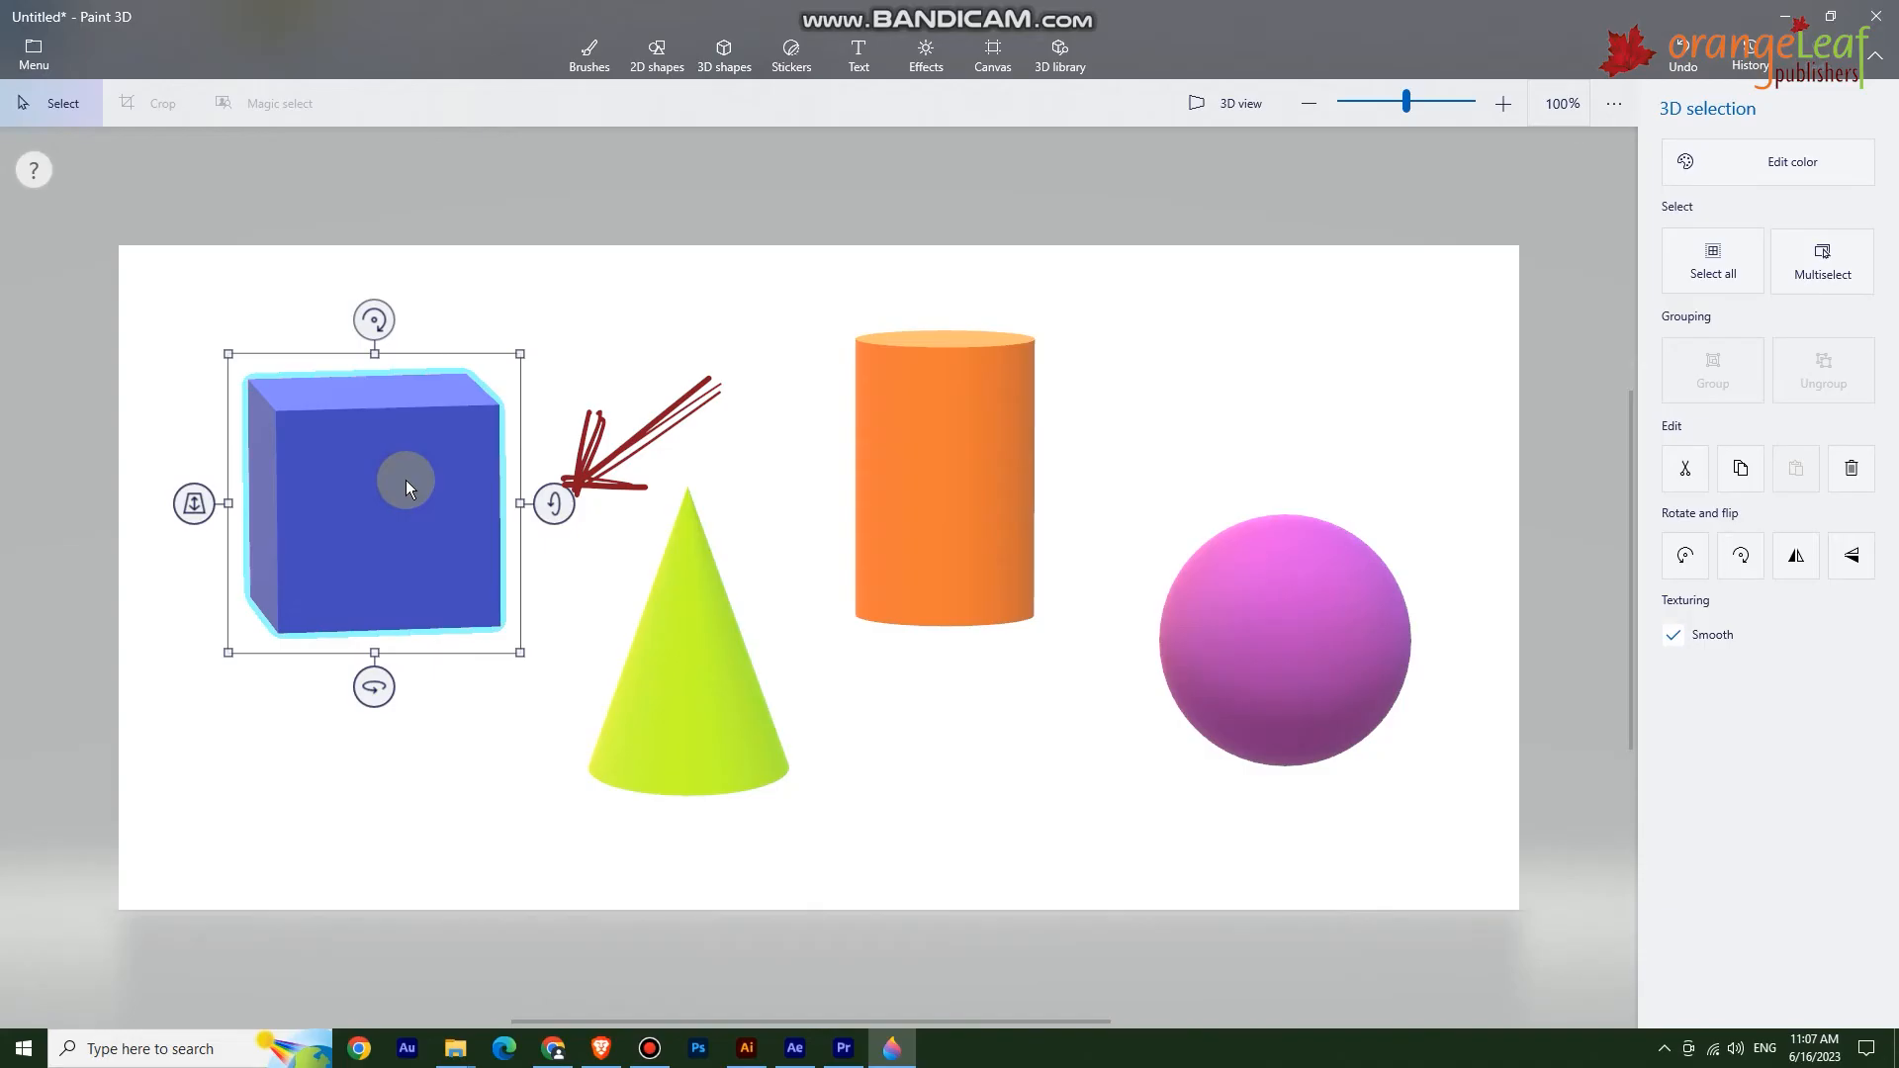
{"action": "mouse_move", "coordinate": [159, 282]}
{"action": "left_mouse_down"}
{"action": "mouse_move", "coordinate": [237, 331]}
{"action": "mouse_move", "coordinate": [1094, 615]}
{"action": "mouse_move", "coordinate": [1476, 857]}
{"action": "left_mouse_up"}
{"action": "mouse_move", "coordinate": [837, 848]}
{"action": "left_mouse_down"}
{"action": "mouse_move", "coordinate": [1022, 848]}
{"action": "mouse_move", "coordinate": [670, 857]}
{"action": "mouse_move", "coordinate": [836, 854]}
{"action": "left_mouse_up"}
{"action": "mouse_move", "coordinate": [1473, 563]}
{"action": "left_mouse_down"}
{"action": "mouse_move", "coordinate": [1475, 662]}
{"action": "mouse_move", "coordinate": [1463, 465]}
{"action": "mouse_move", "coordinate": [1467, 560]}
{"action": "left_mouse_up"}
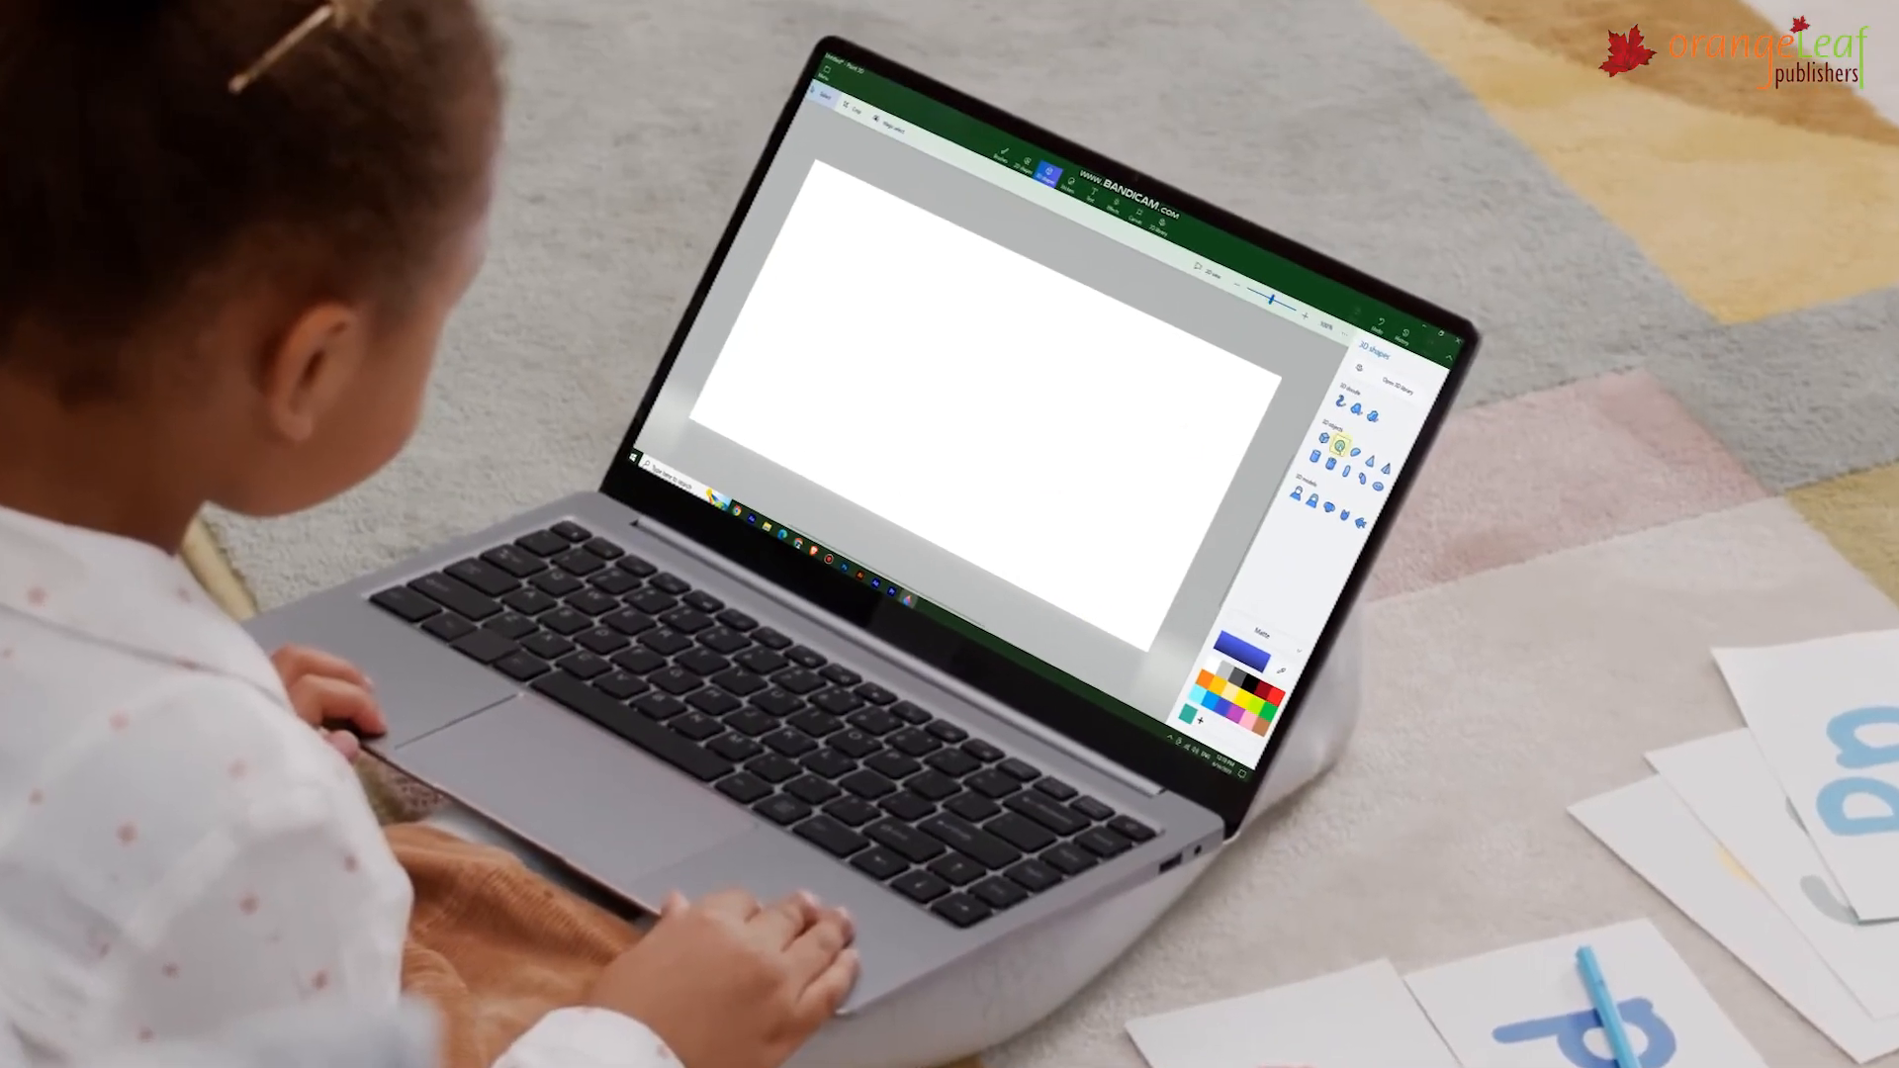
Draw a 3D sphere and a 3D cube on a new blank canvas.
{"action": "left_click", "coordinate": [1341, 448]}
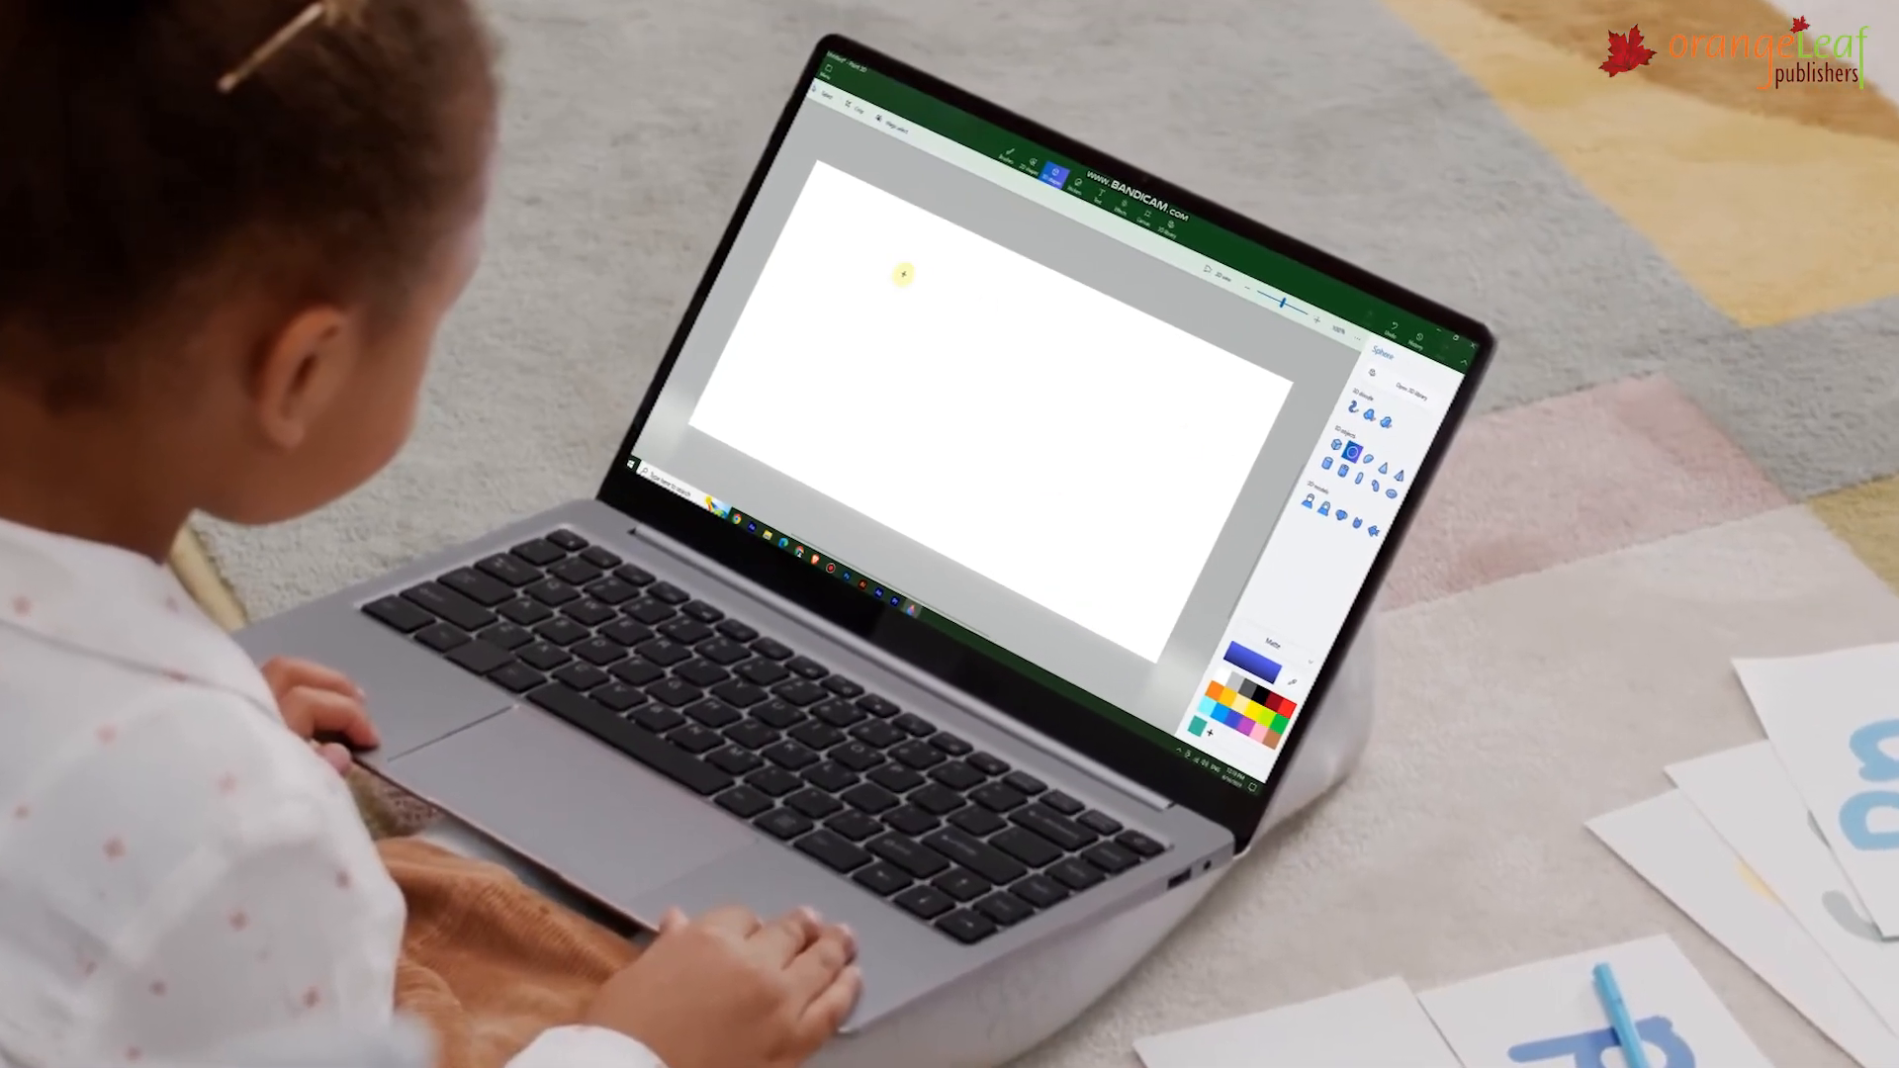
{"action": "left_click_drag", "start_coordinate": [900, 269], "coordinate": [931, 422]}
{"action": "left_click", "coordinate": [1325, 438]}
{"action": "mouse_move", "coordinate": [1029, 353]}
{"action": "left_mouse_down"}
{"action": "mouse_move", "coordinate": [1103, 491]}
{"action": "mouse_move", "coordinate": [1058, 527]}
{"action": "left_mouse_up"}
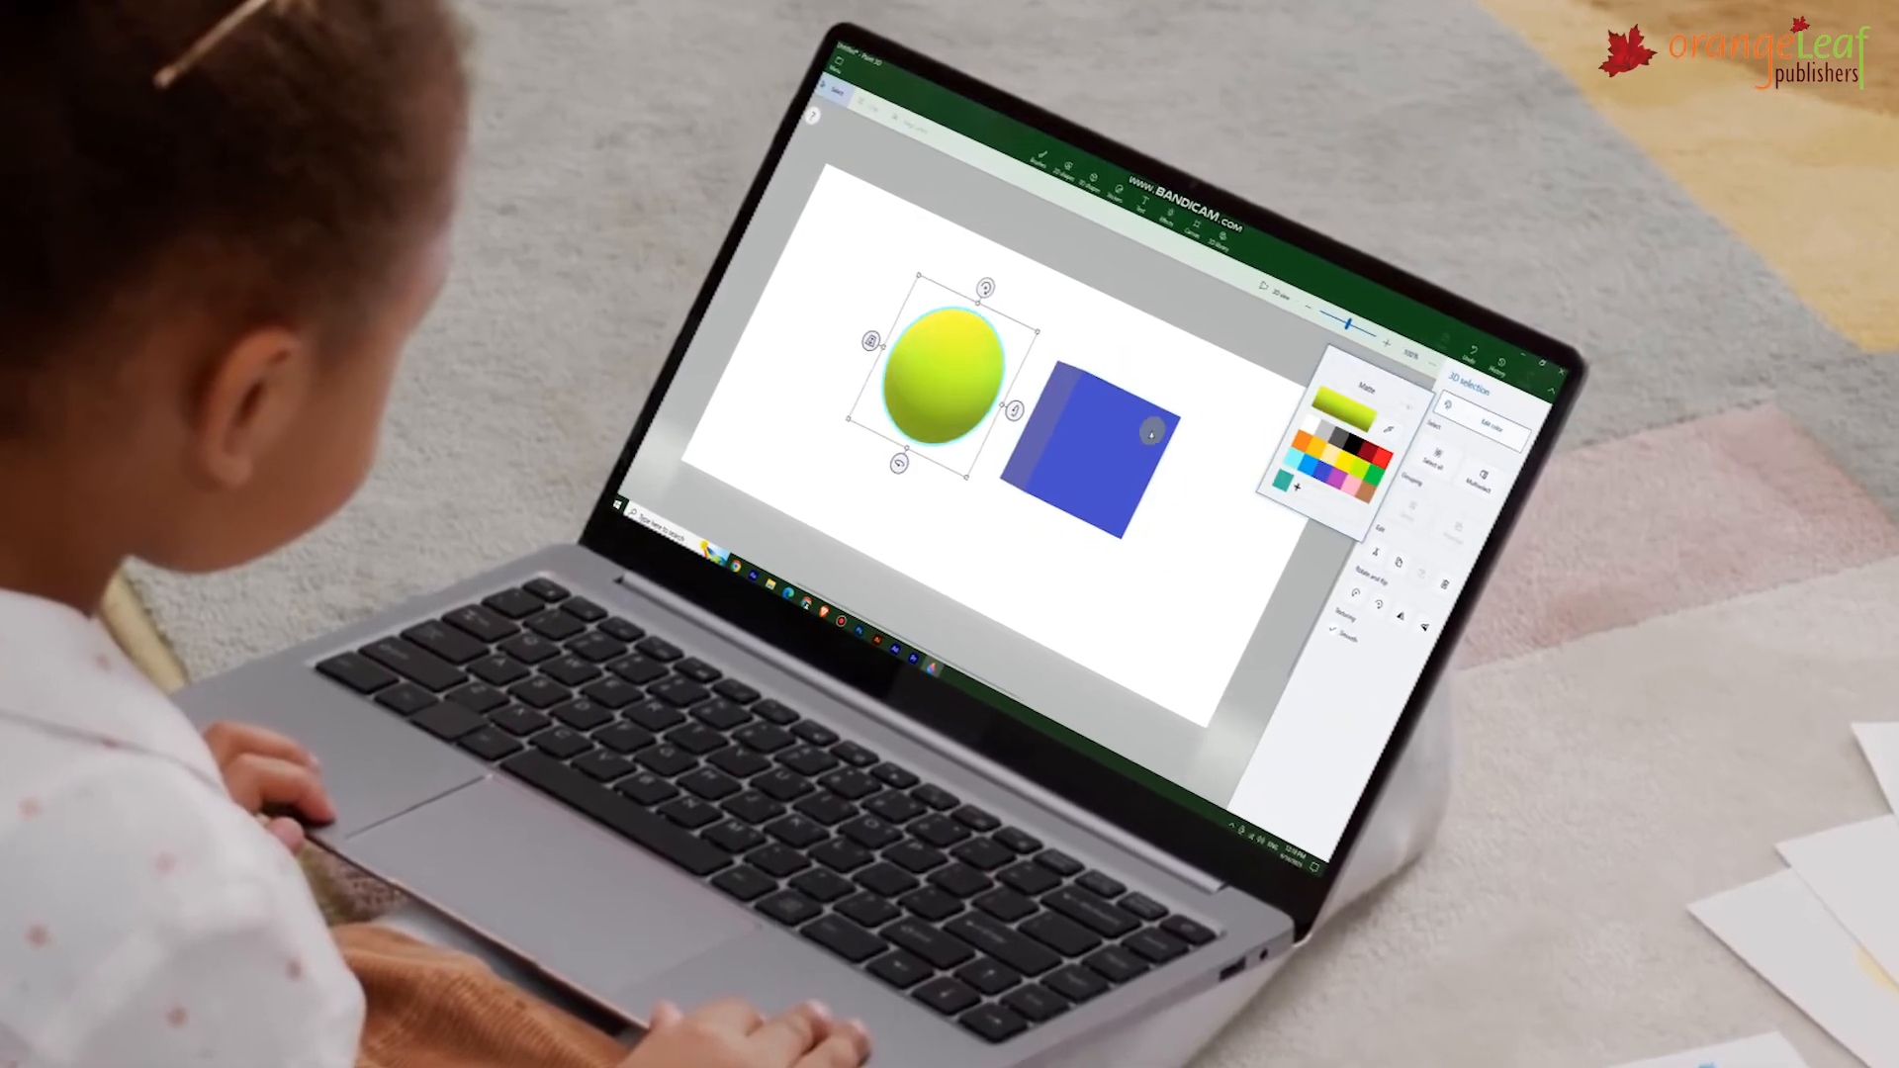
{"action": "left_click", "coordinate": [1151, 433]}
Recolour the sphere yellow-green and the cube blue from the colour palette.
{"action": "left_click", "coordinate": [1466, 420]}
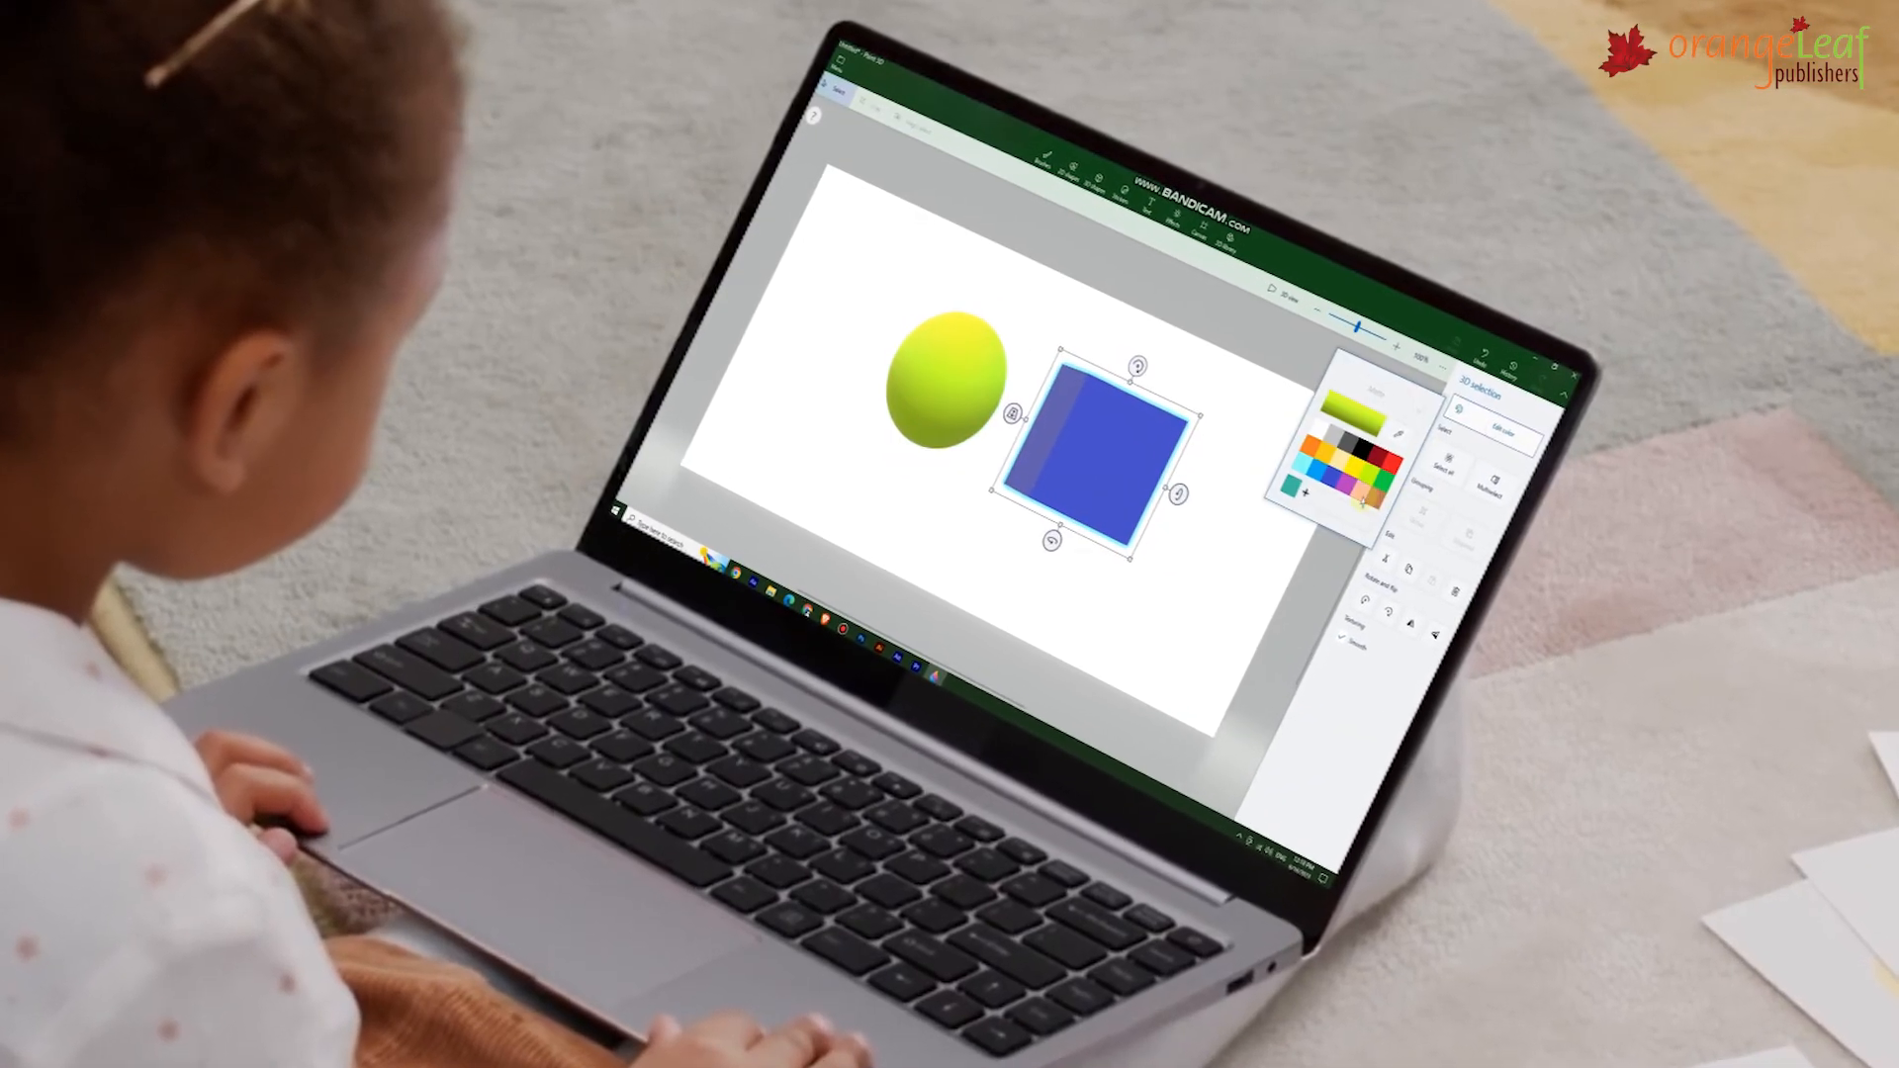
{"action": "left_click", "coordinate": [1318, 448]}
{"action": "left_click", "coordinate": [946, 376]}
{"action": "left_click", "coordinate": [1466, 420]}
{"action": "left_click", "coordinate": [1356, 489]}
{"action": "left_click", "coordinate": [1108, 465]}
{"action": "left_click", "coordinate": [1532, 443]}
{"action": "left_click", "coordinate": [1401, 465]}
{"action": "left_click", "coordinate": [1242, 506]}
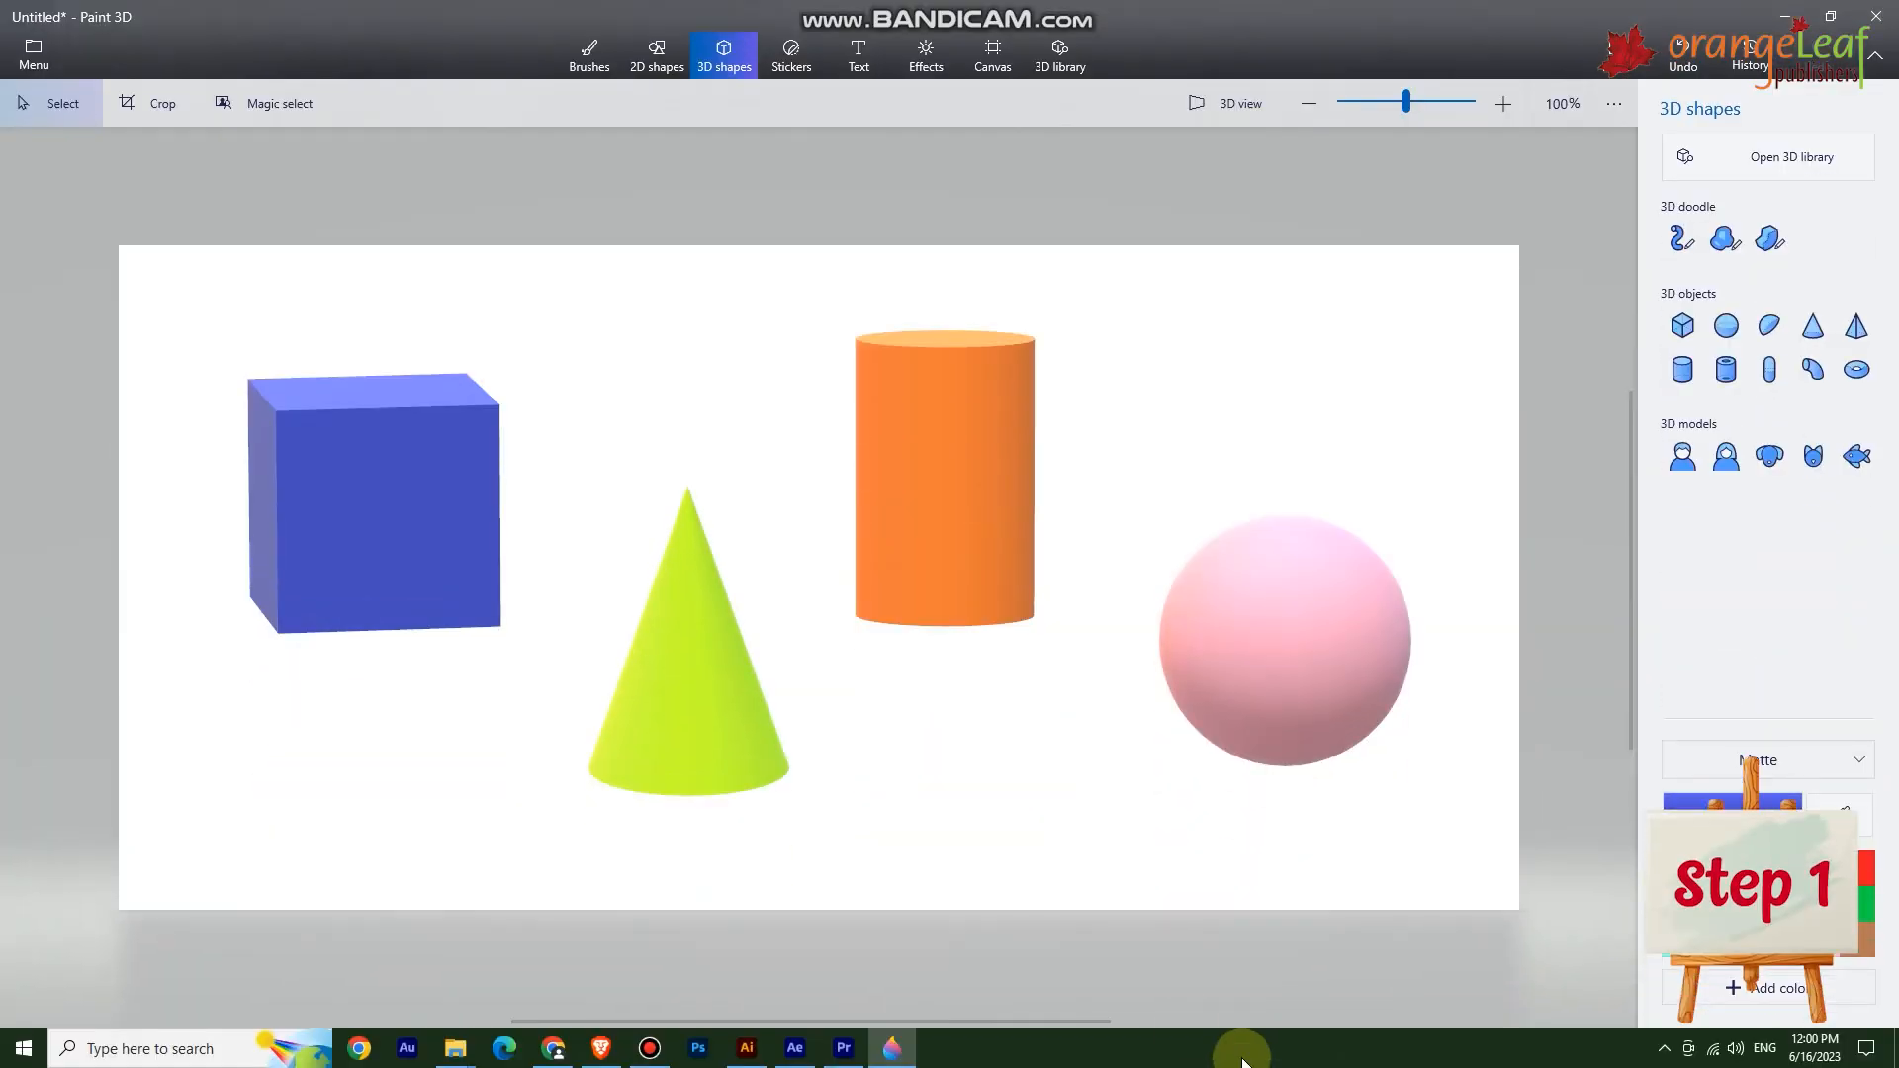
Select the blue cube and recolour it purple using Edit color.
{"action": "left_click", "coordinate": [376, 475]}
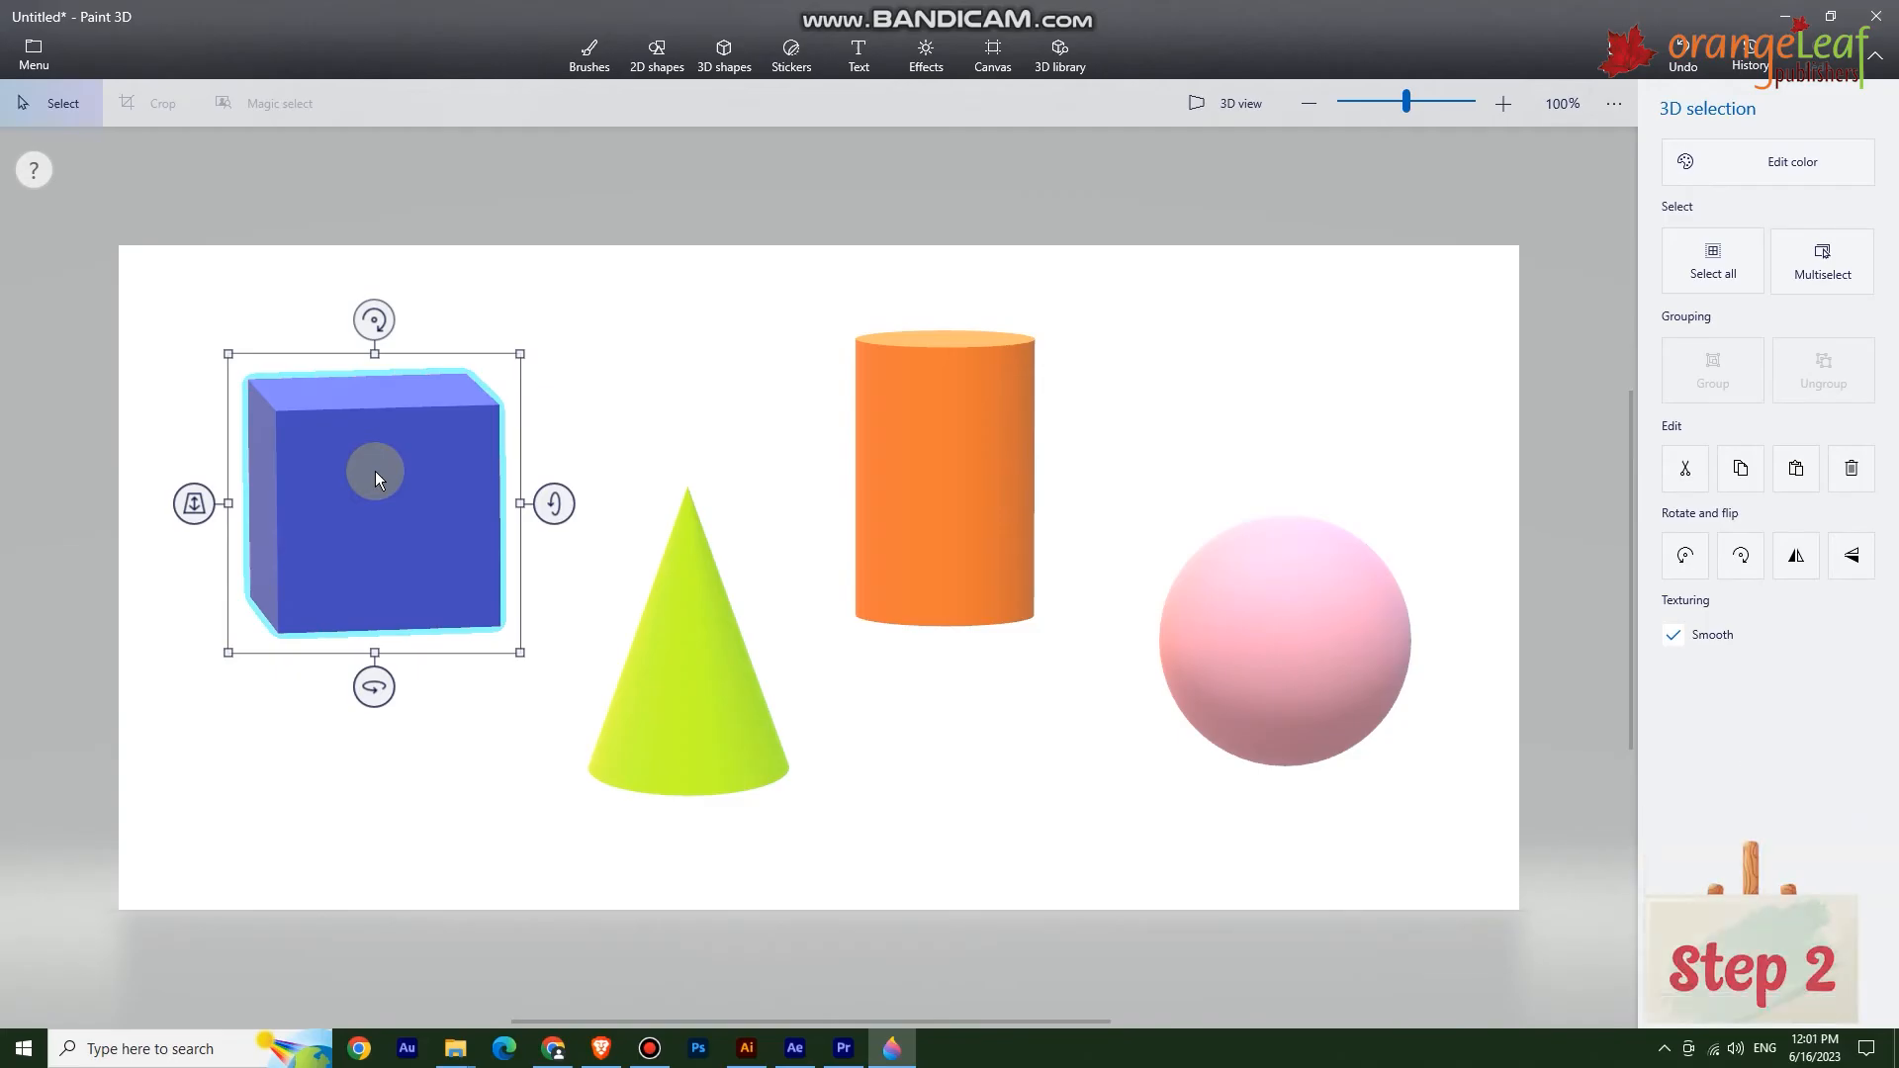
{"action": "left_click", "coordinate": [1766, 161]}
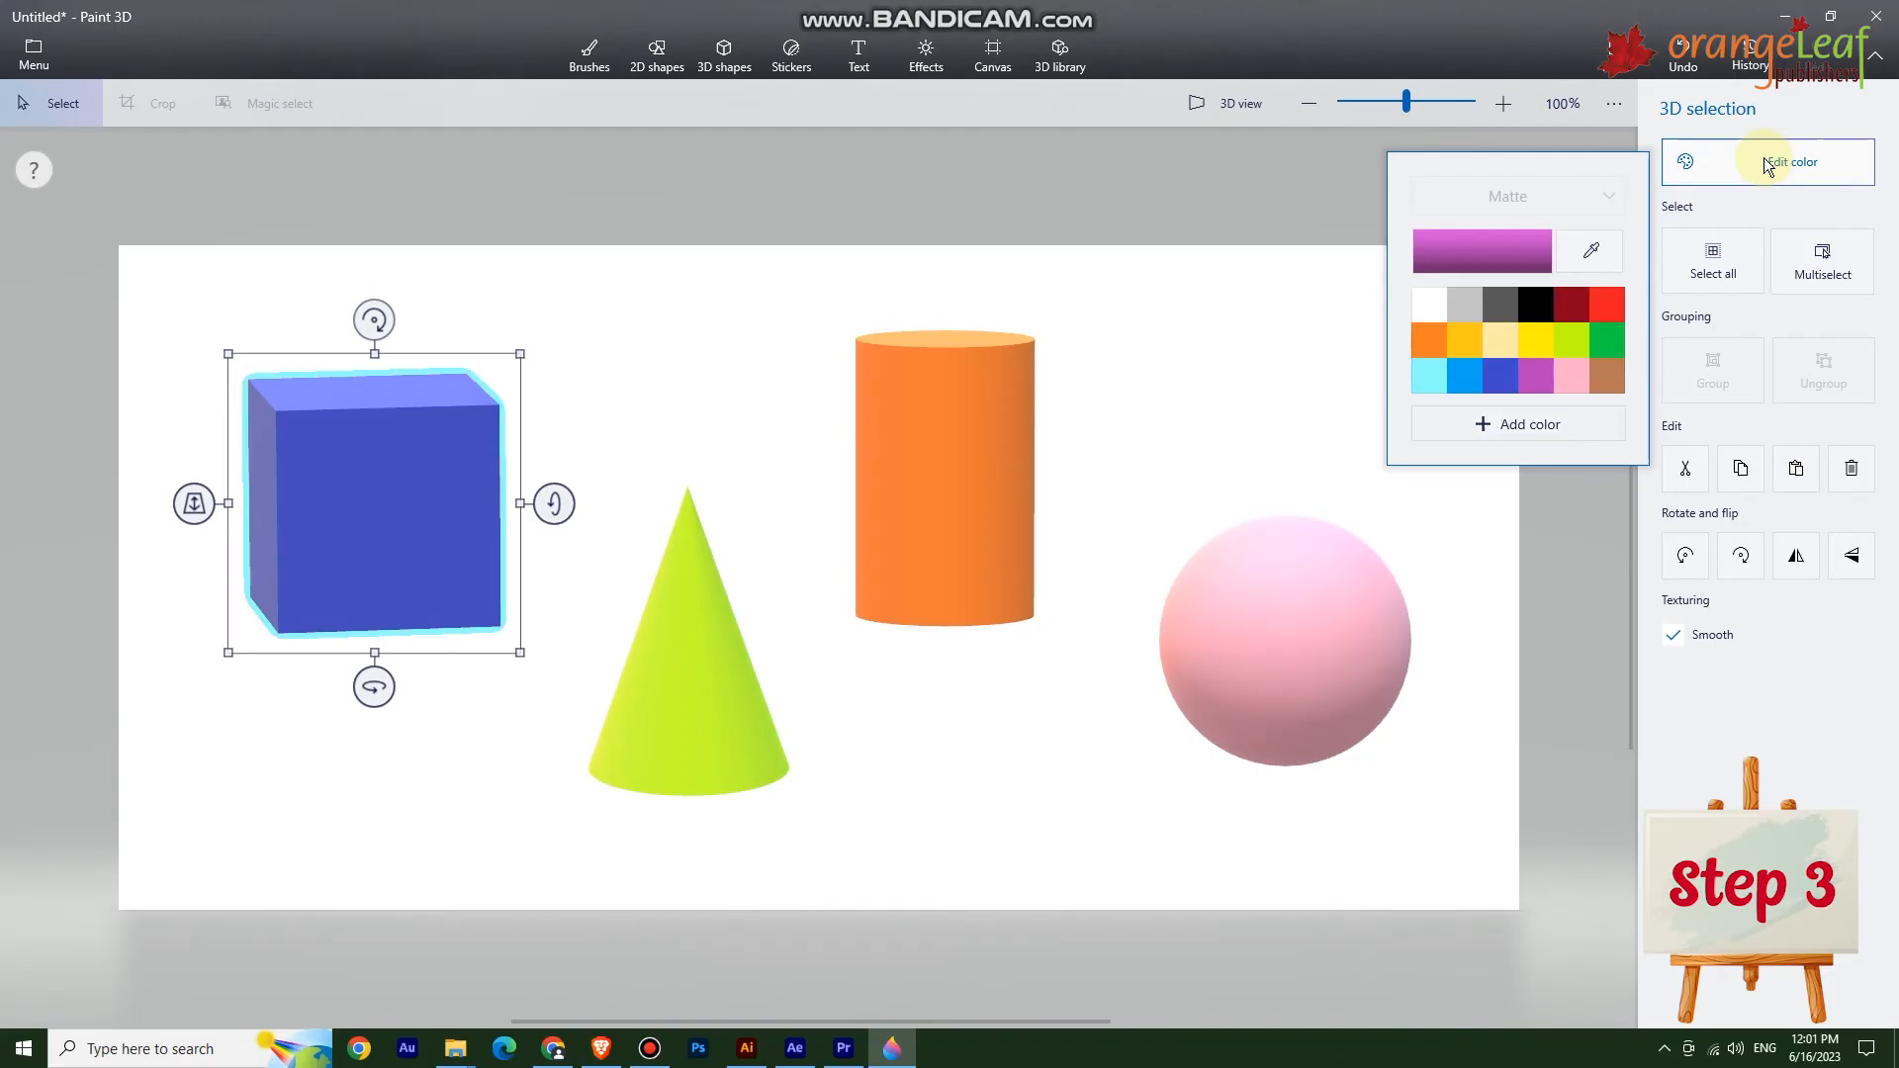
{"action": "left_click", "coordinate": [1536, 342]}
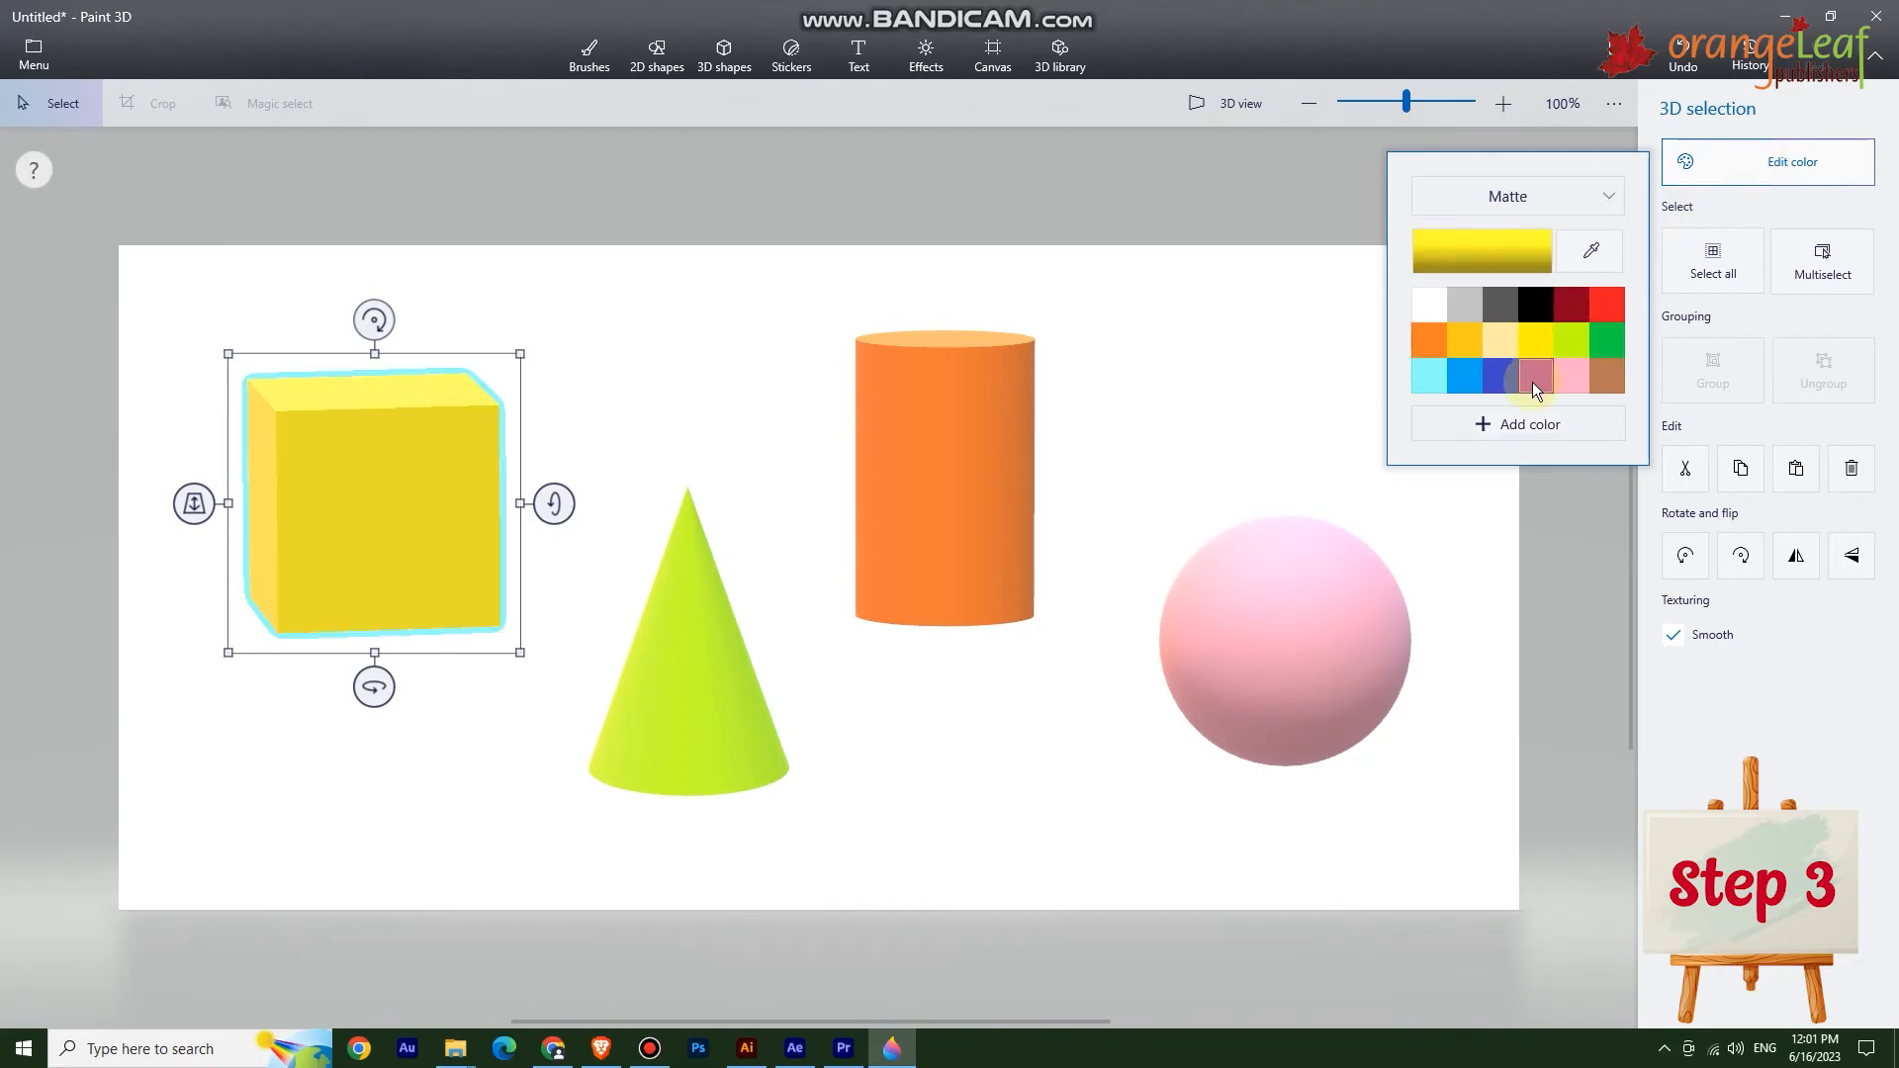
{"action": "left_click", "coordinate": [1534, 382]}
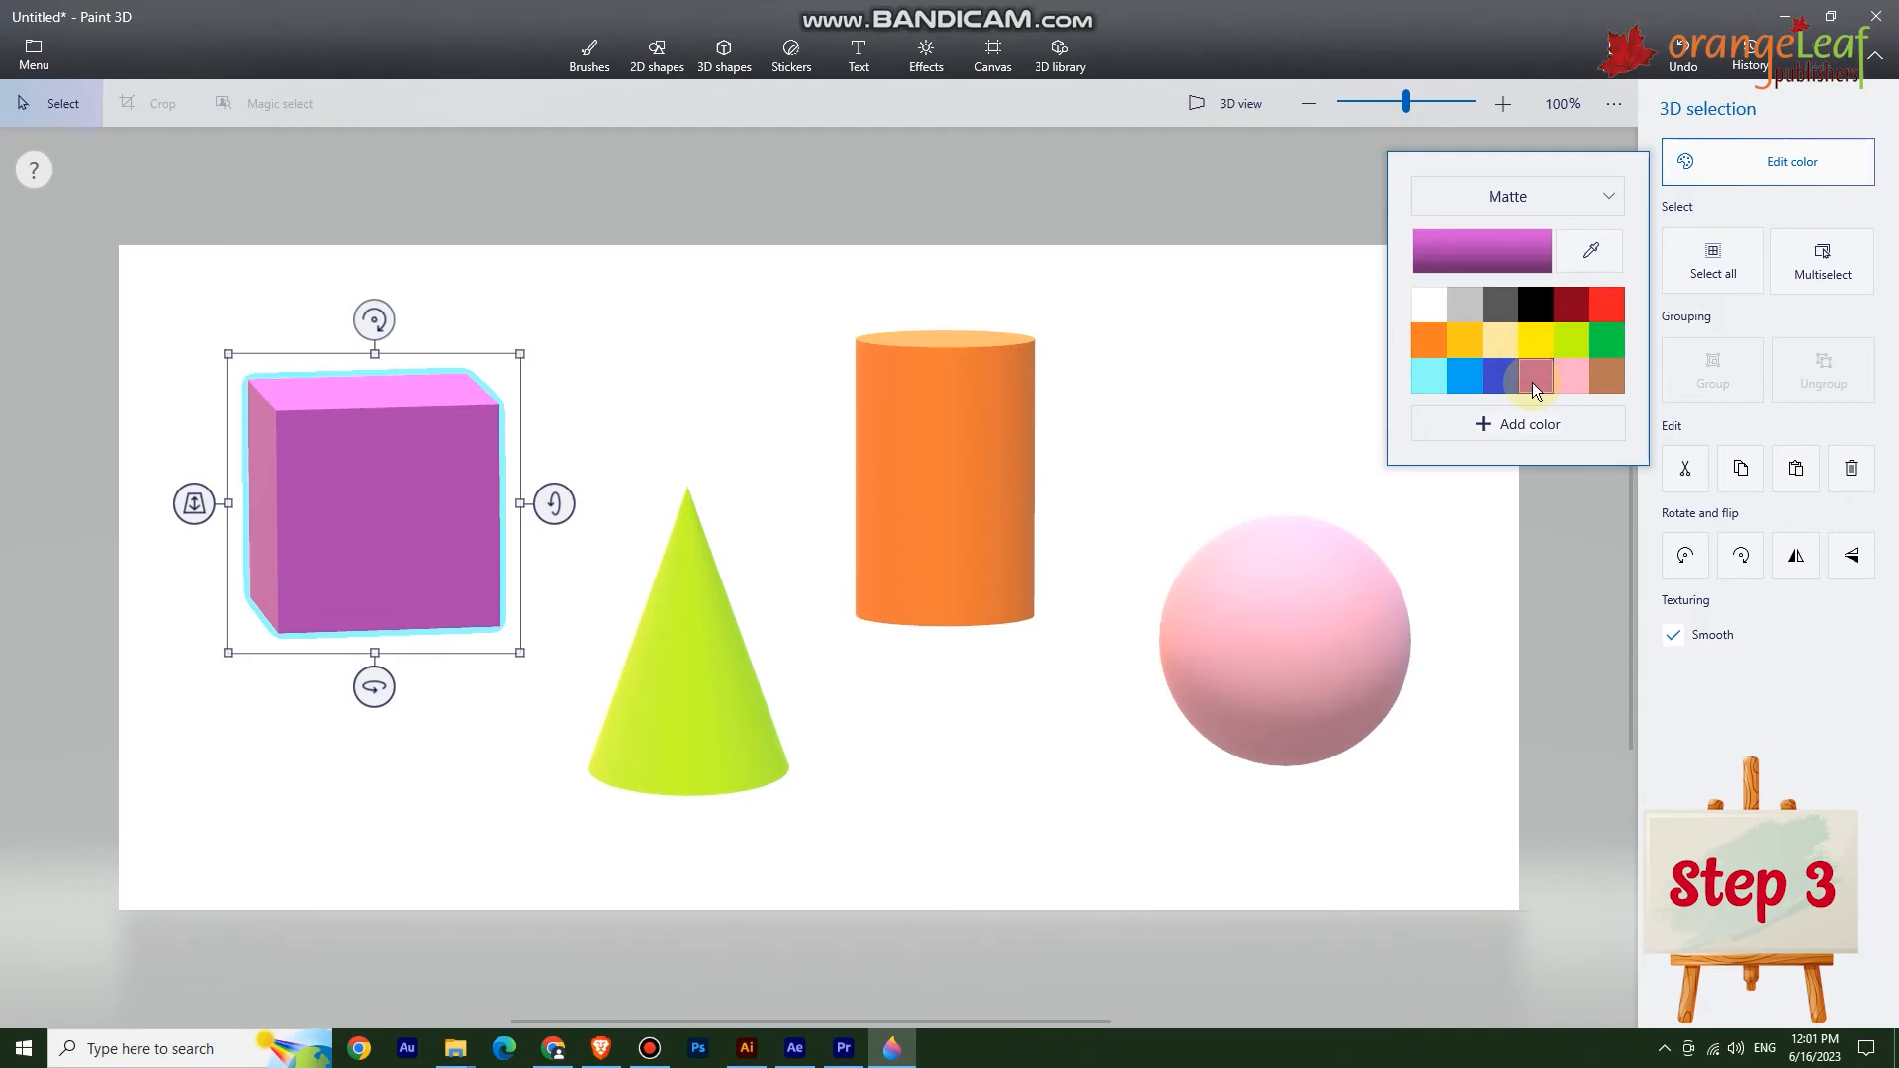
{"action": "left_click", "coordinate": [1534, 432]}
{"action": "left_click_drag", "start_coordinate": [1112, 632], "coordinate": [1060, 632]}
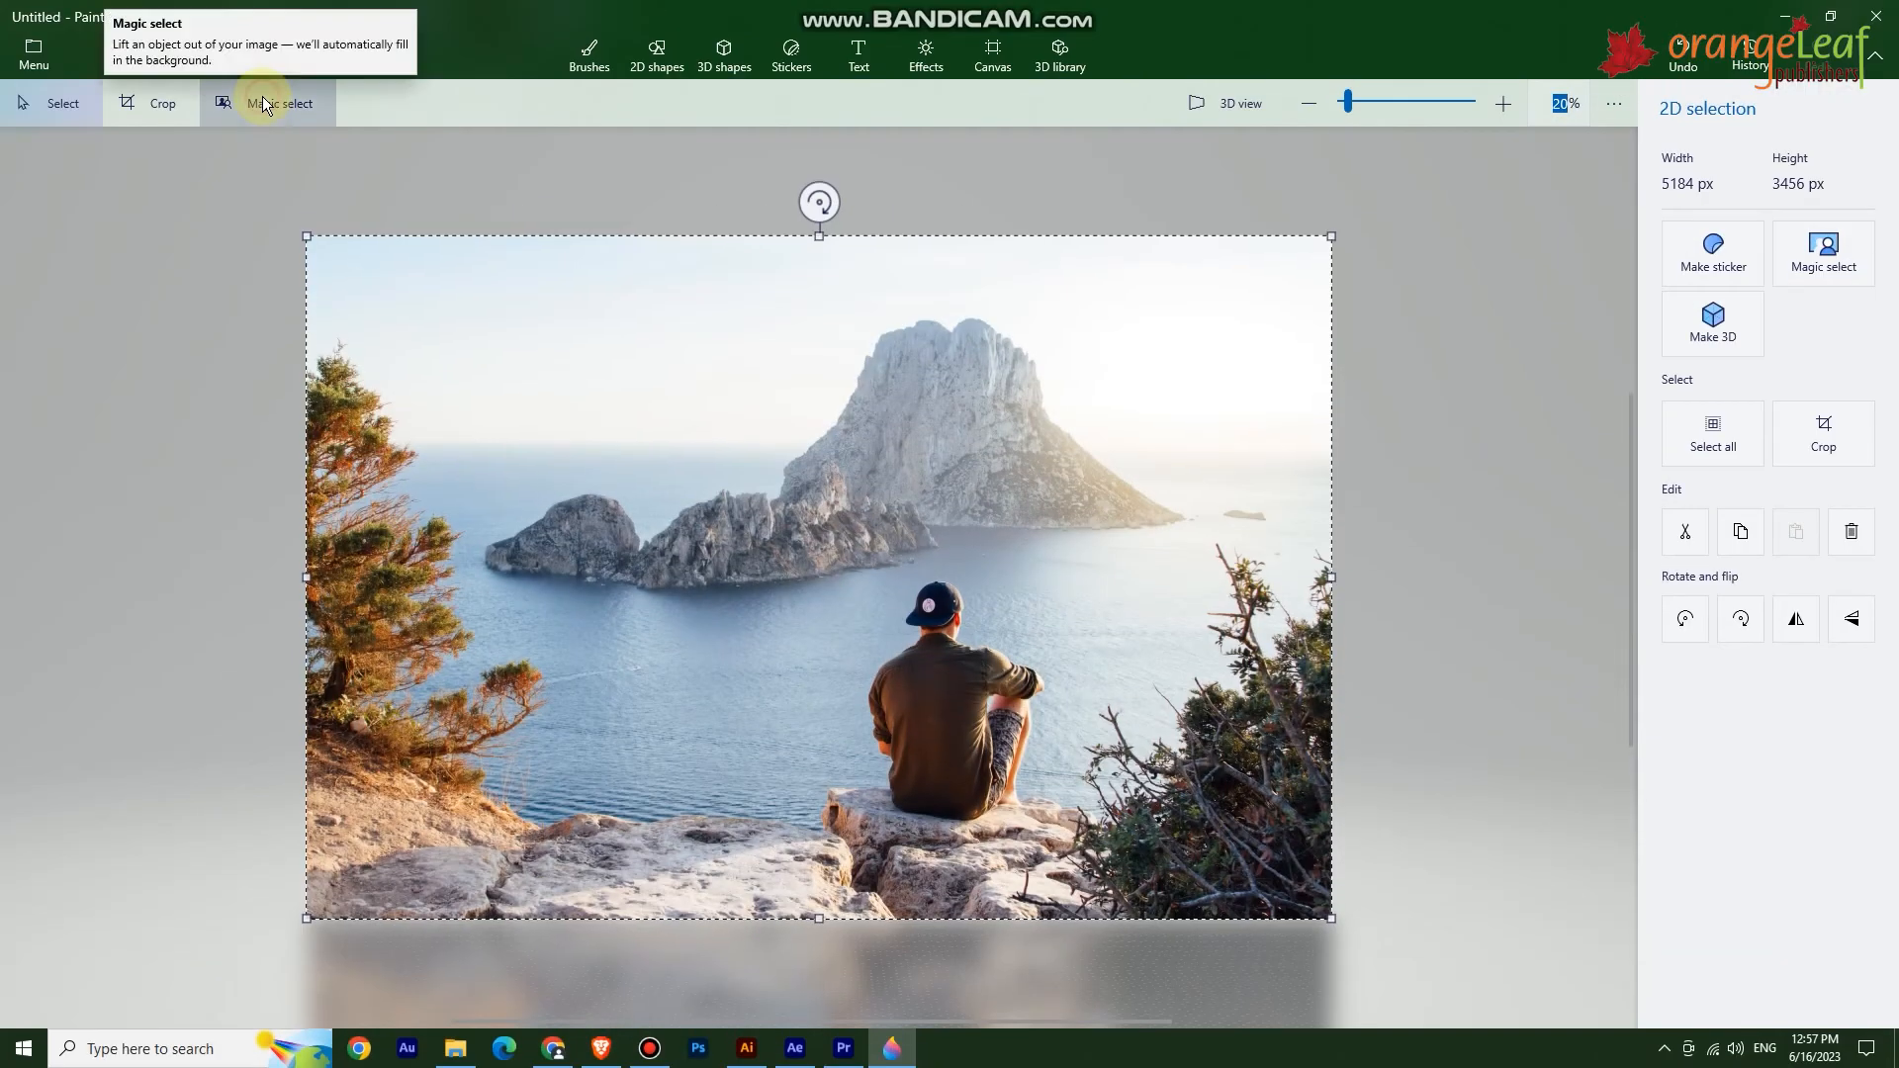
Start Magic select on the photo and fit the selection box around the seated man.
{"action": "left_click", "coordinate": [263, 103]}
{"action": "left_click_drag", "start_coordinate": [309, 578], "coordinate": [811, 583]}
{"action": "left_click_drag", "start_coordinate": [1332, 577], "coordinate": [1069, 578]}
{"action": "left_click_drag", "start_coordinate": [940, 920], "coordinate": [969, 841]}
{"action": "left_click_drag", "start_coordinate": [941, 235], "coordinate": [984, 559]}
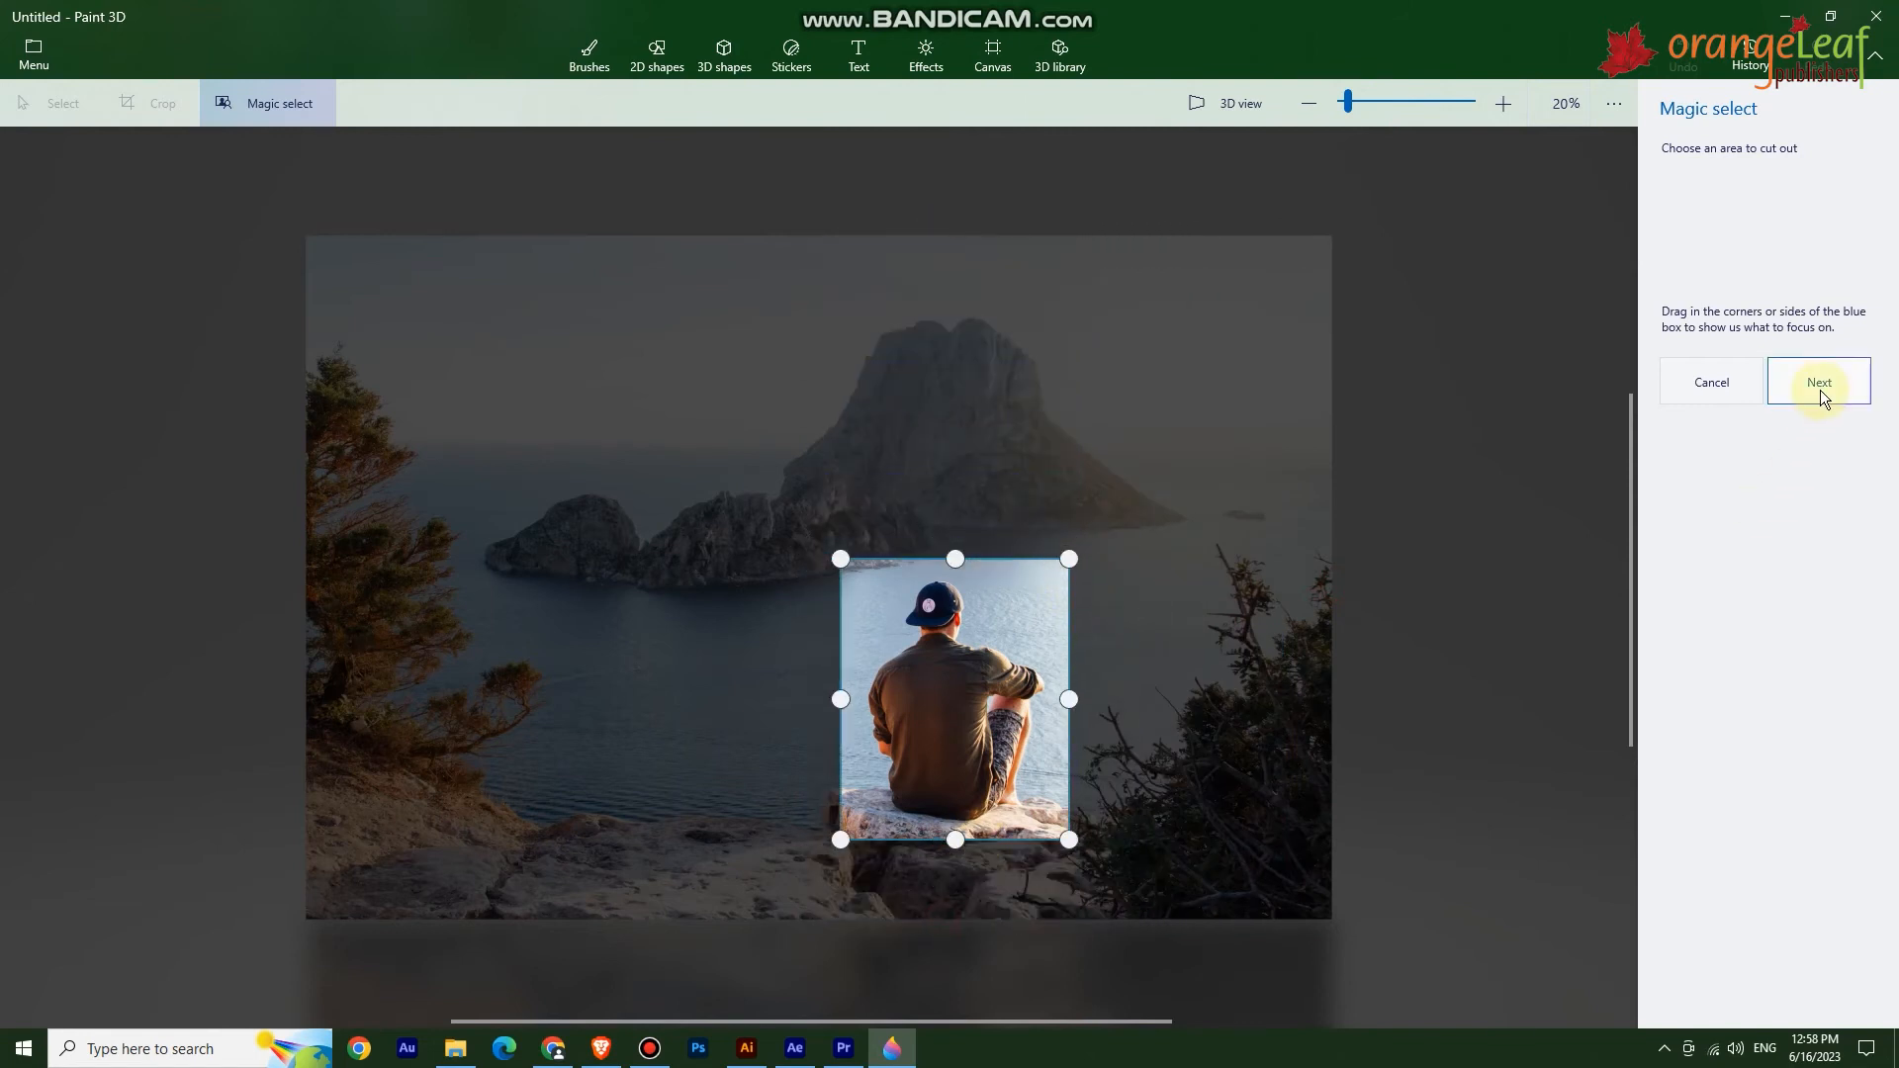
{"action": "left_click", "coordinate": [1820, 383]}
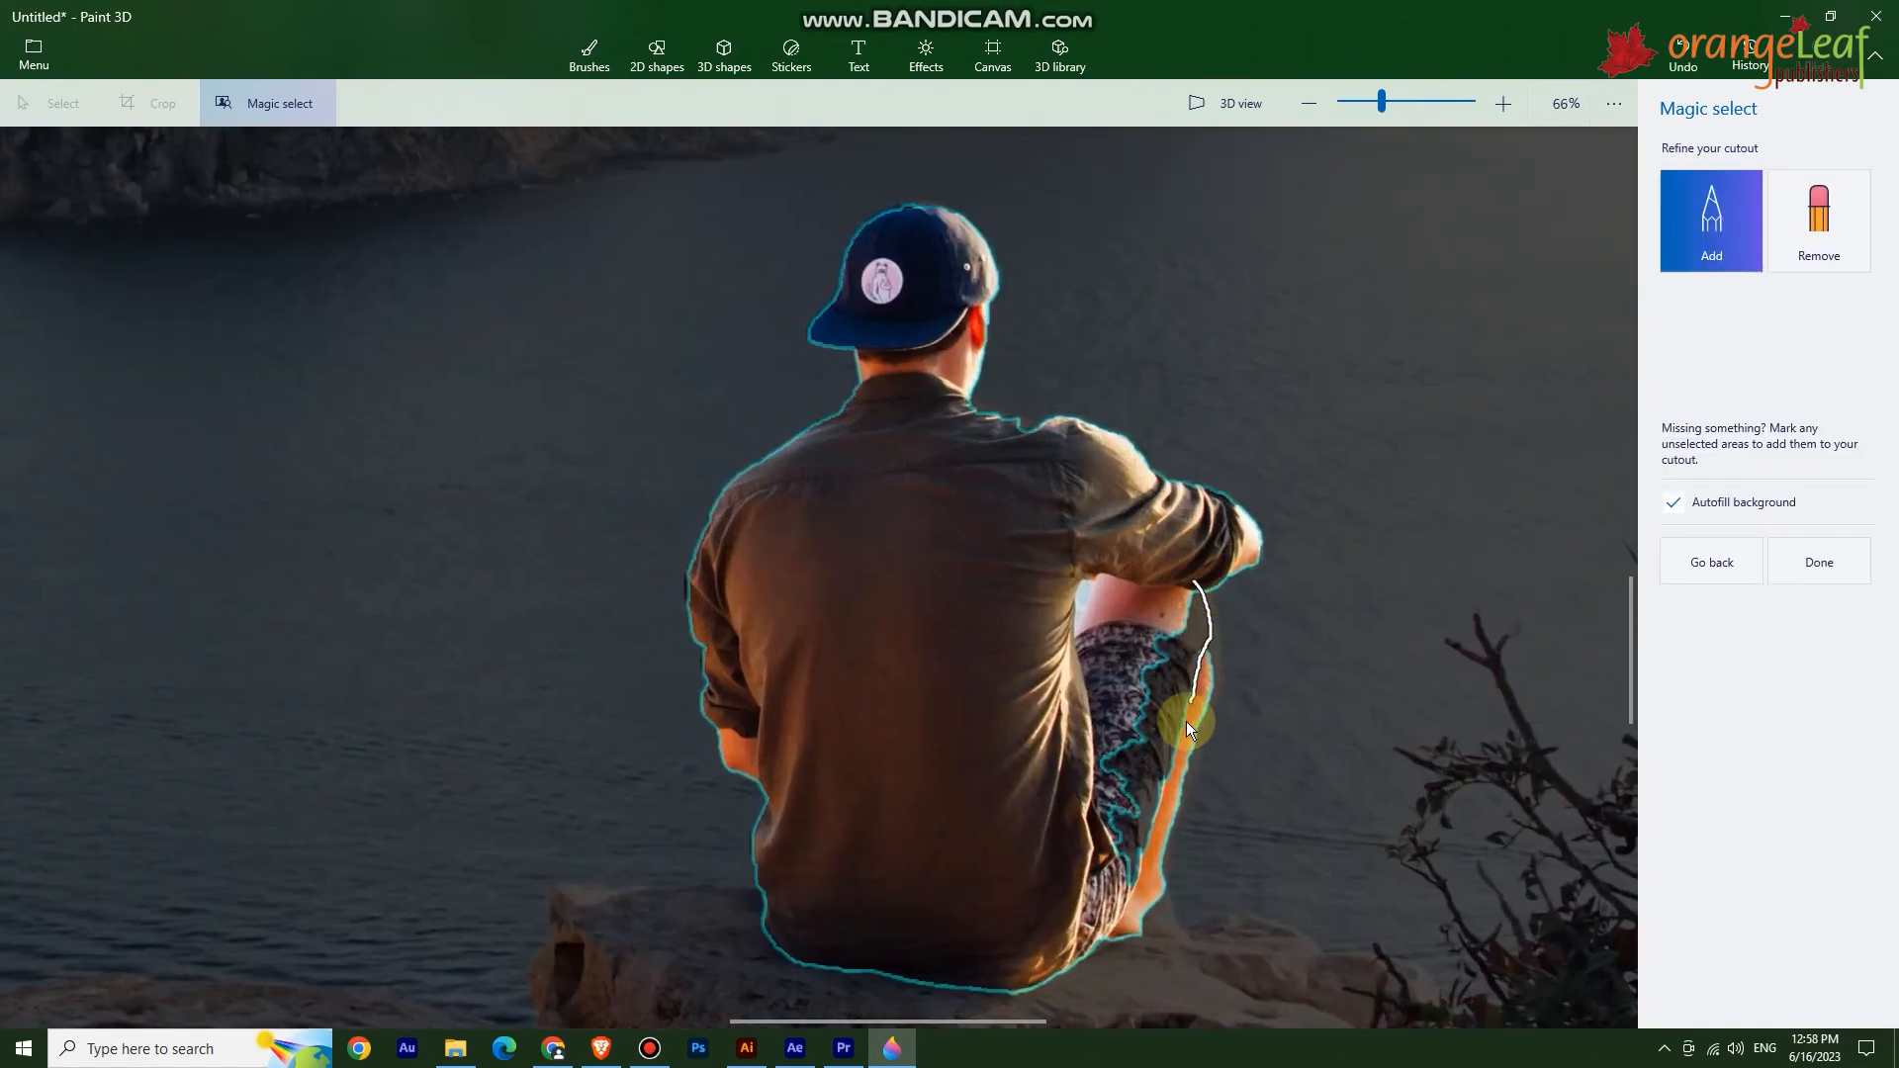
Finish the cutout with Autofill background unchecked and move the cut-out man down and to the left.
{"action": "left_click_drag", "start_coordinate": [1119, 881], "coordinate": [1119, 883]}
{"action": "left_click", "coordinate": [1672, 499]}
{"action": "left_click", "coordinate": [1819, 562]}
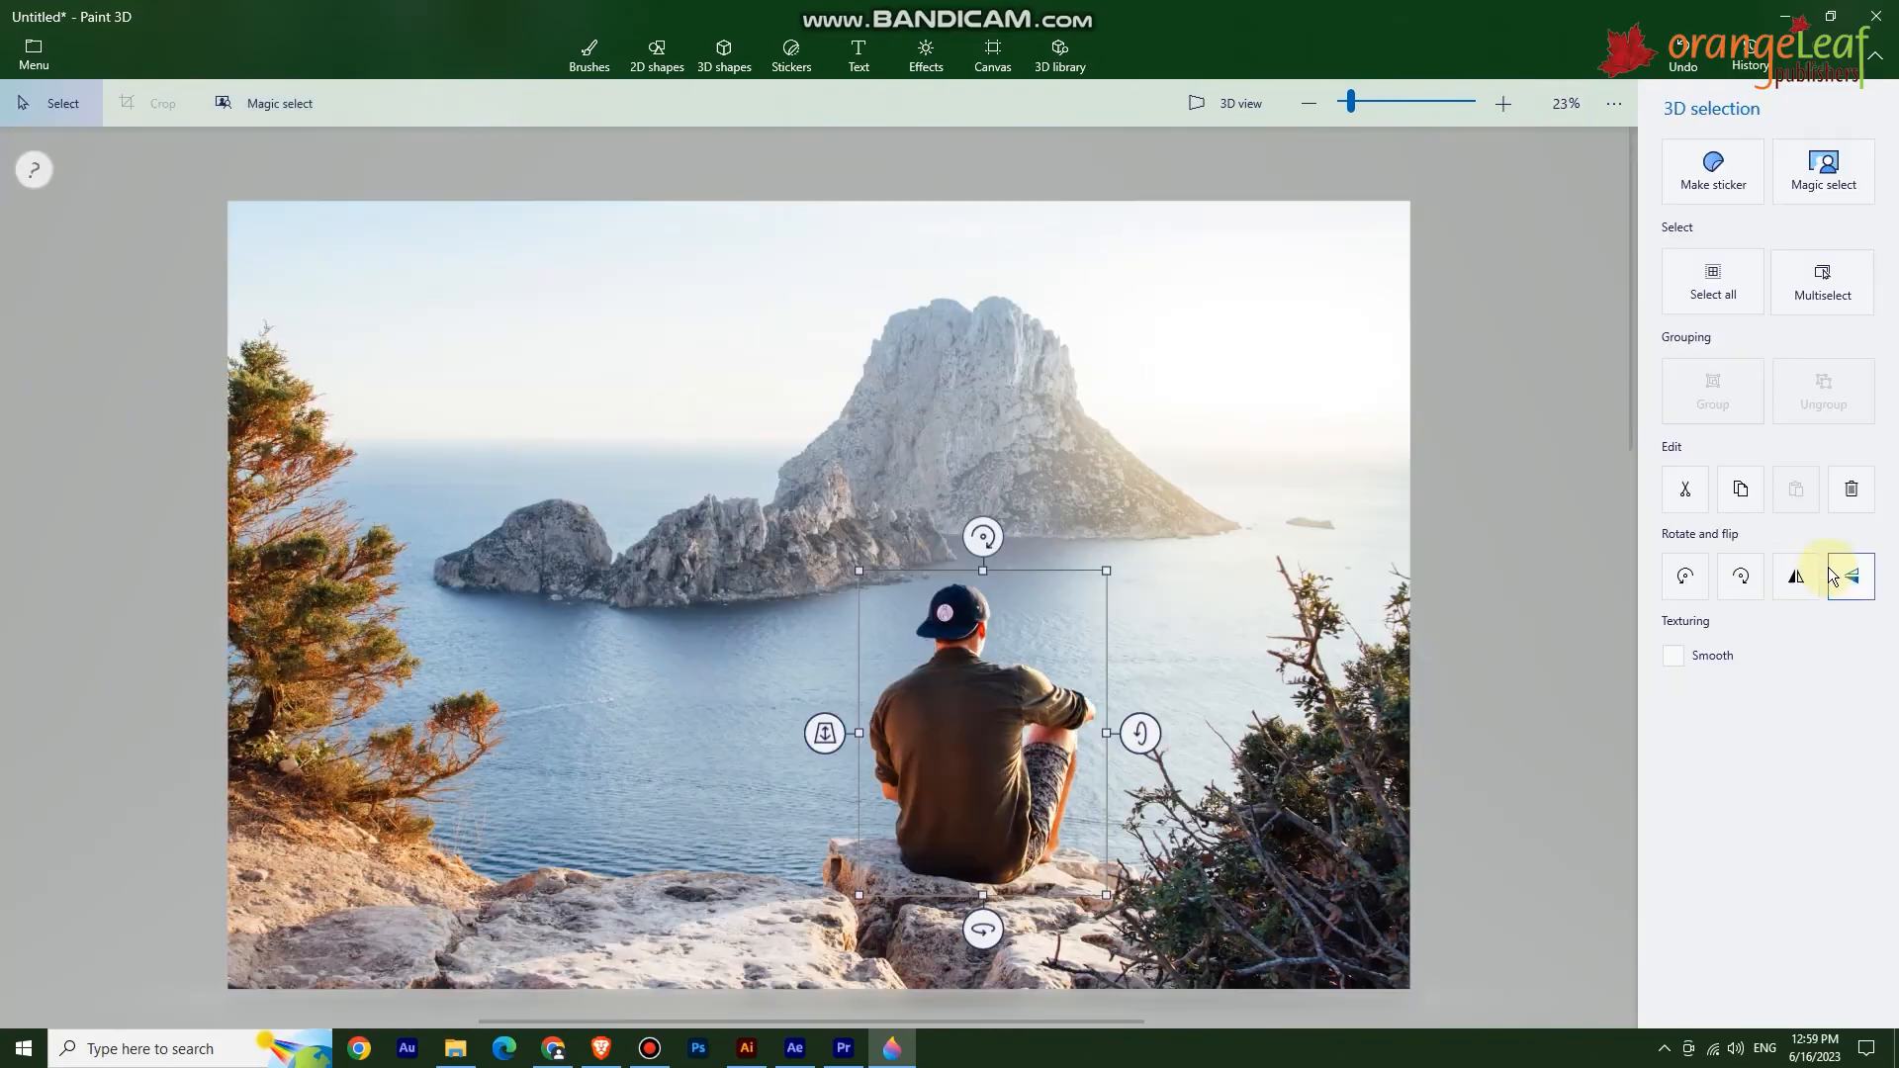
{"action": "left_click_drag", "start_coordinate": [983, 763], "coordinate": [679, 837]}
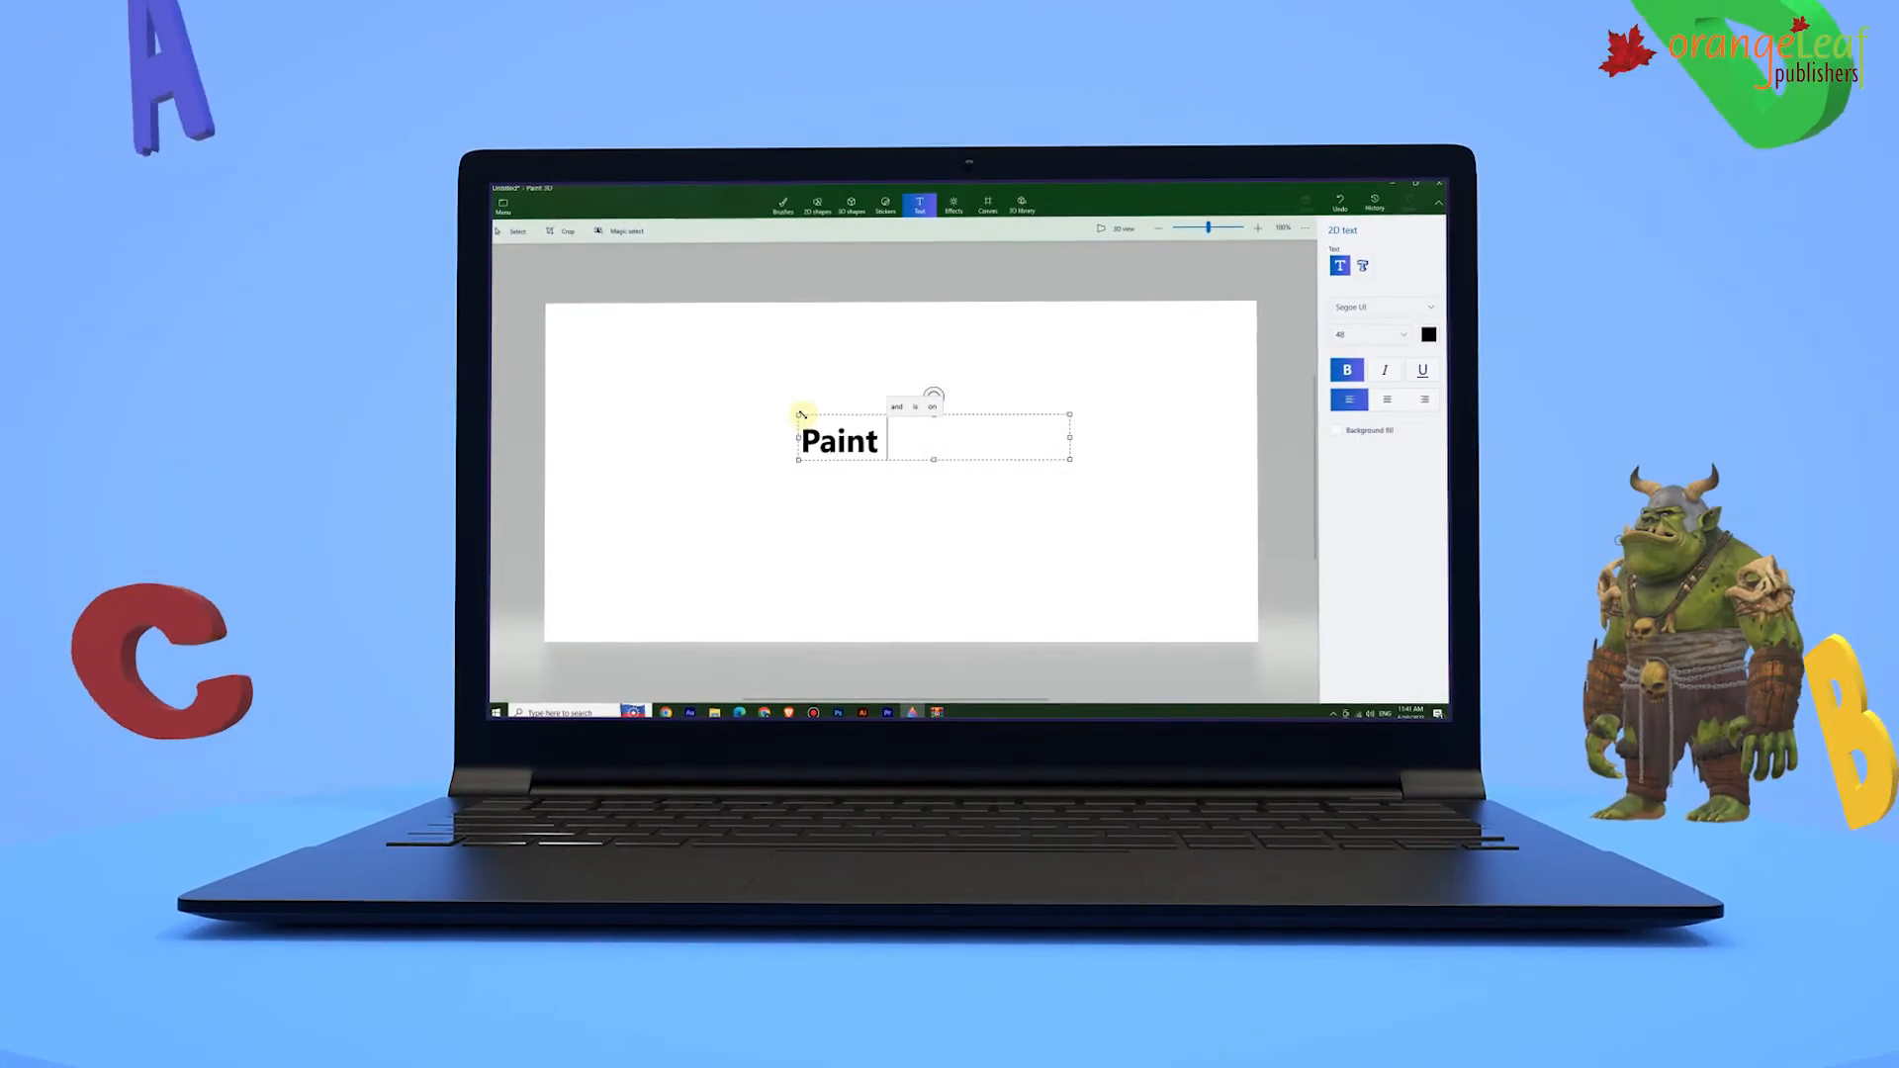
{"action": "type", "text": "3D"}
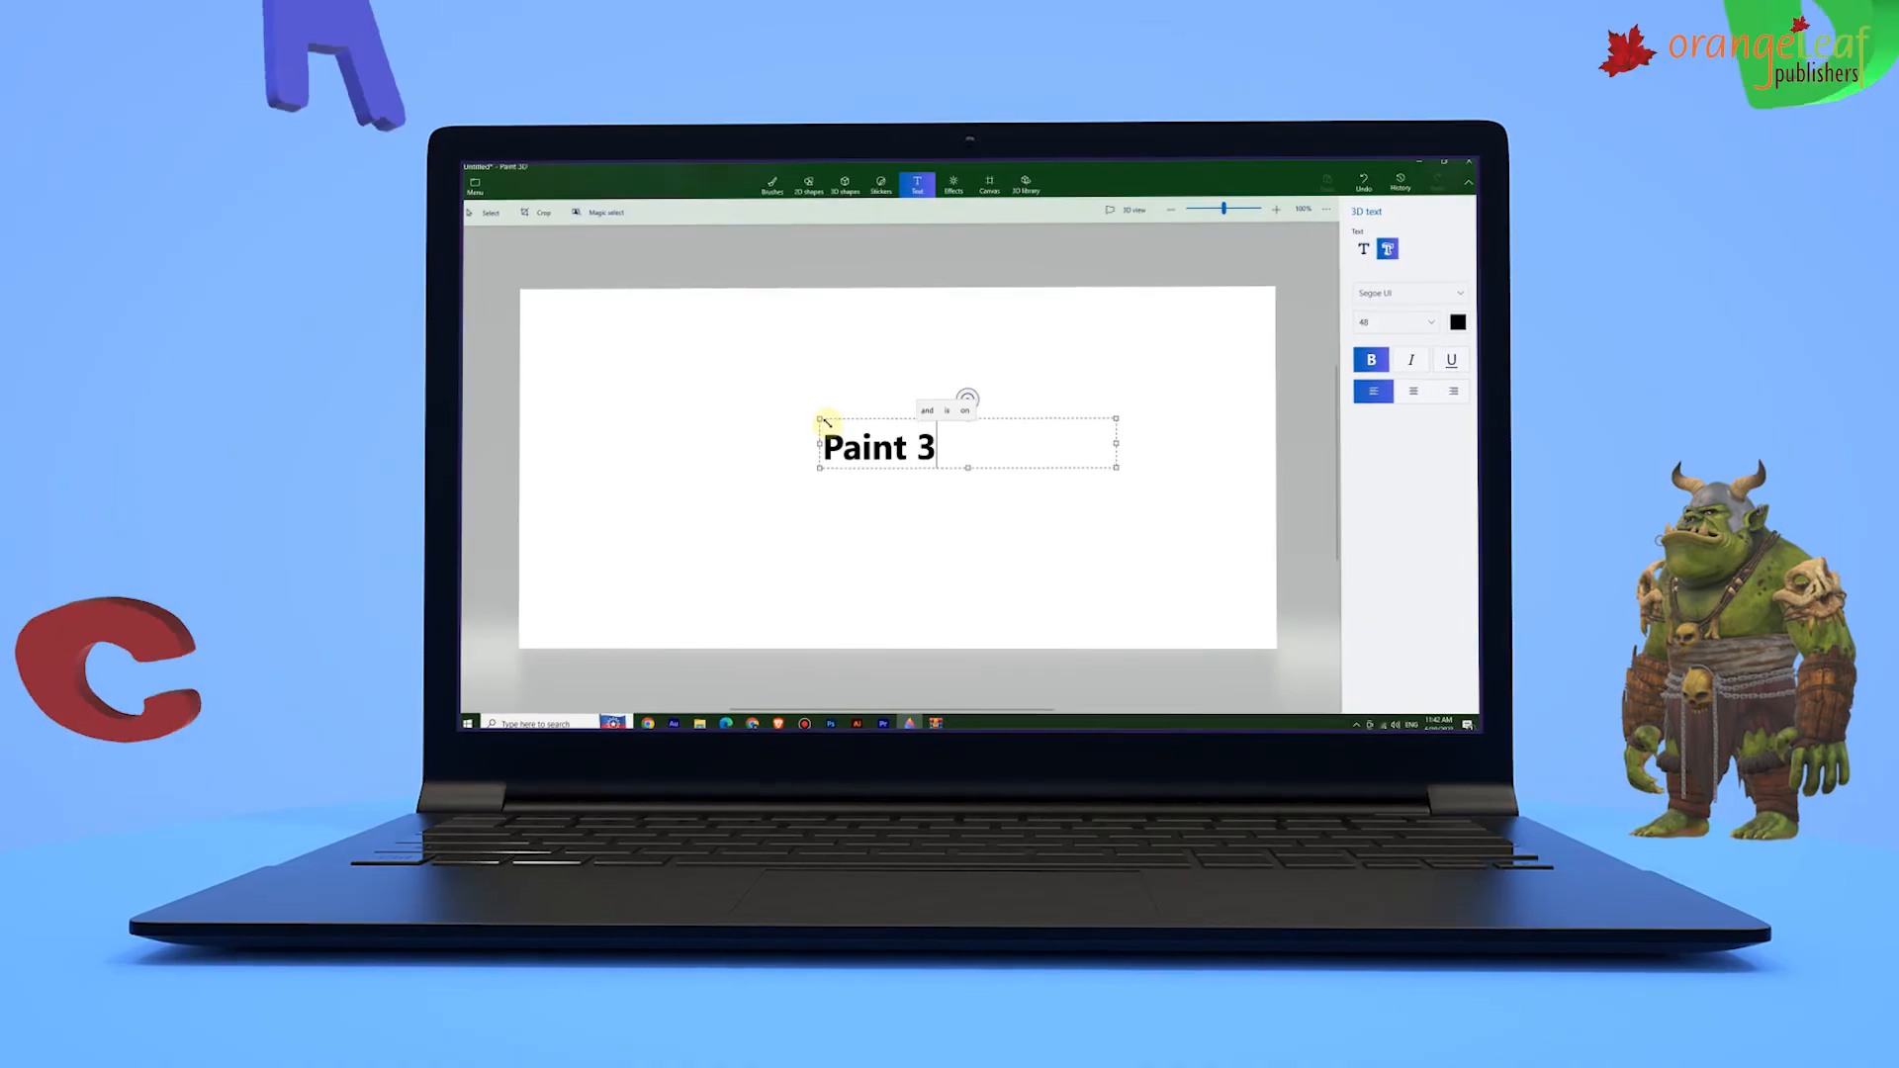
{"action": "type", "text": "D"}
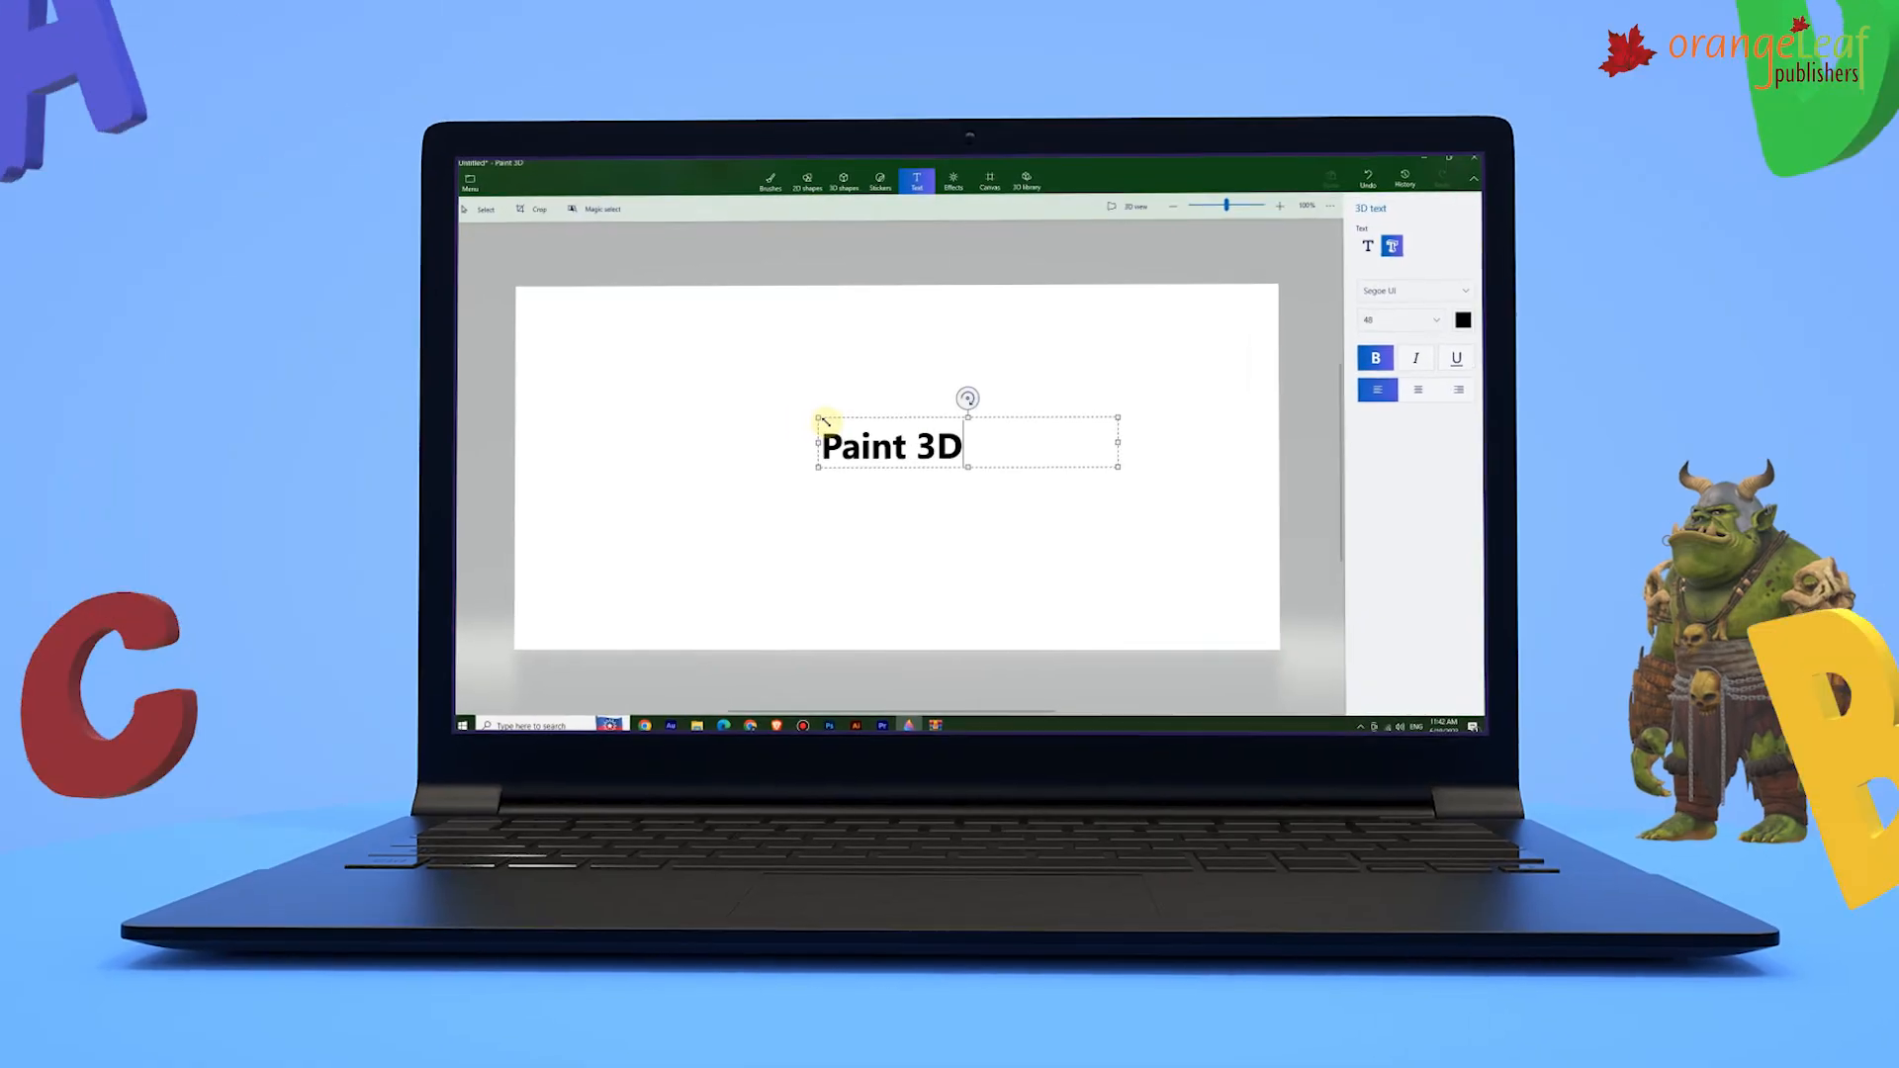
{"action": "left_click", "coordinate": [972, 434]}
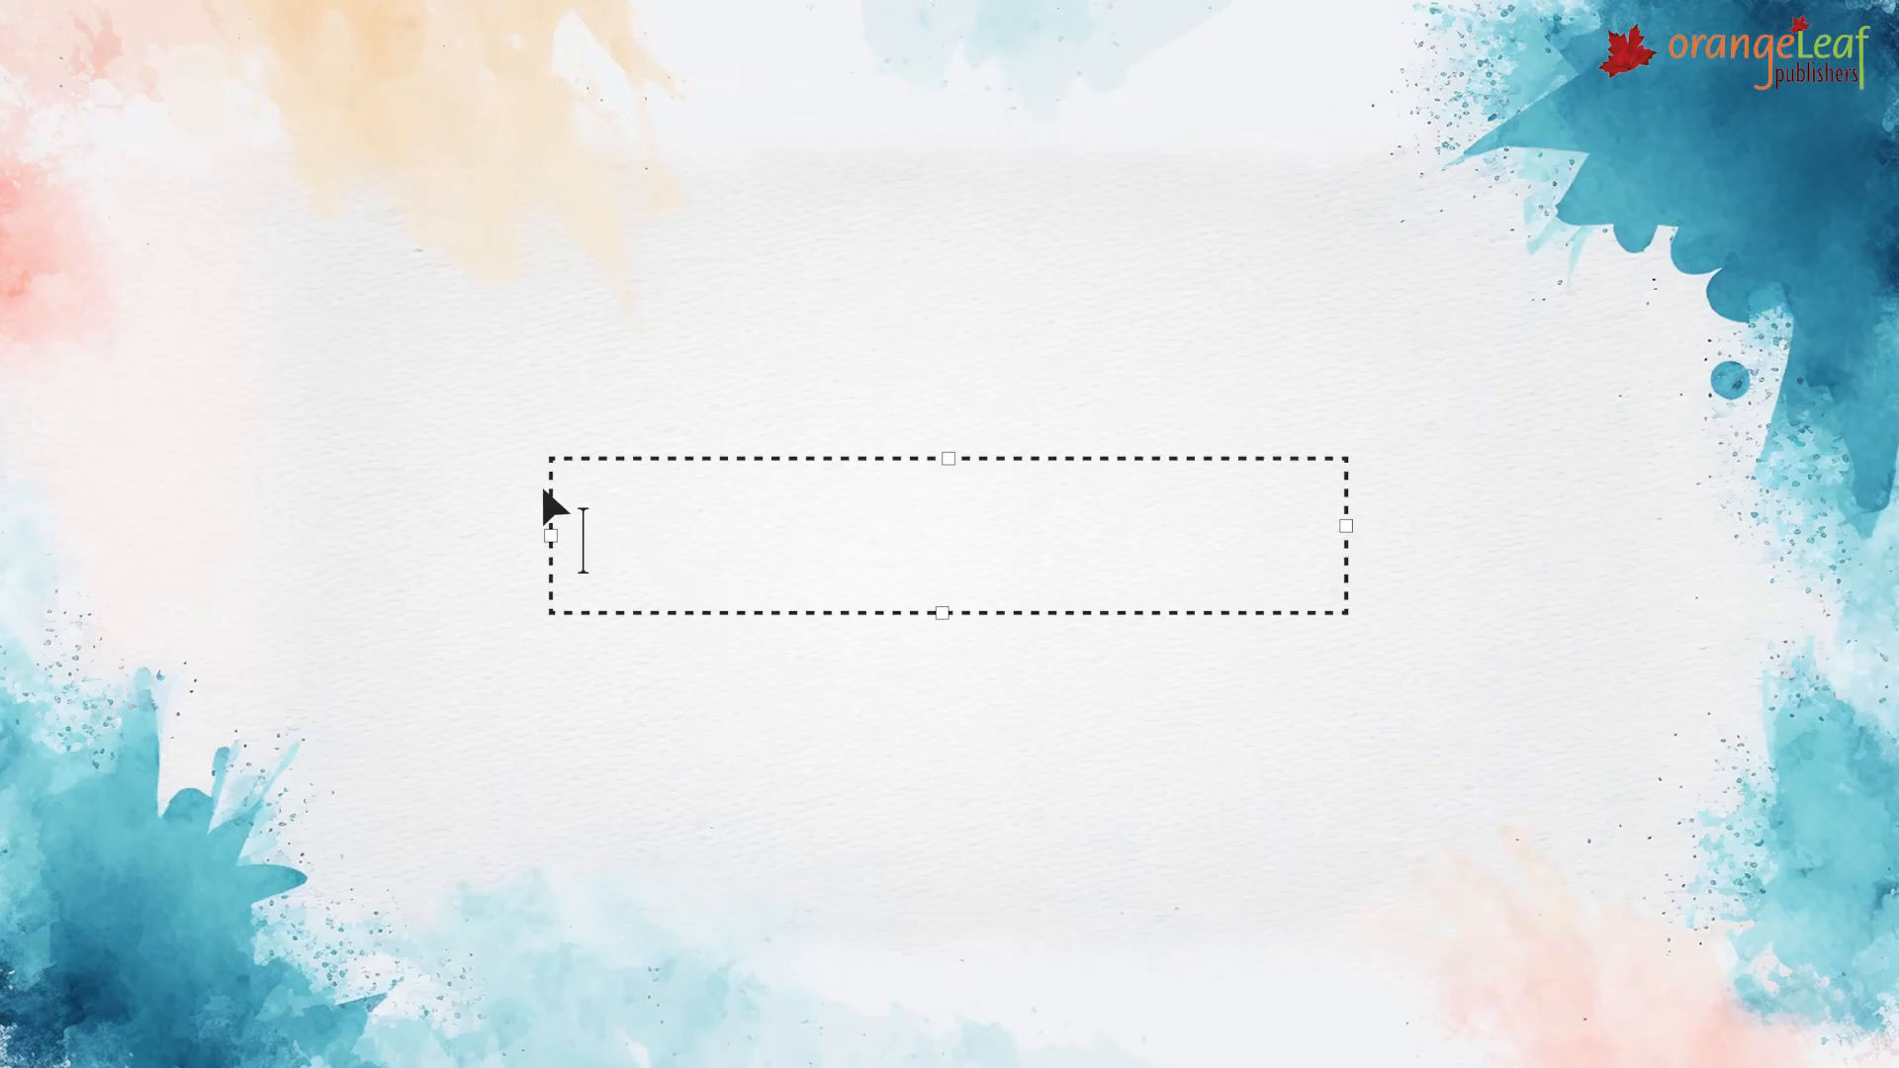
{"action": "type", "text": "2D Text"}
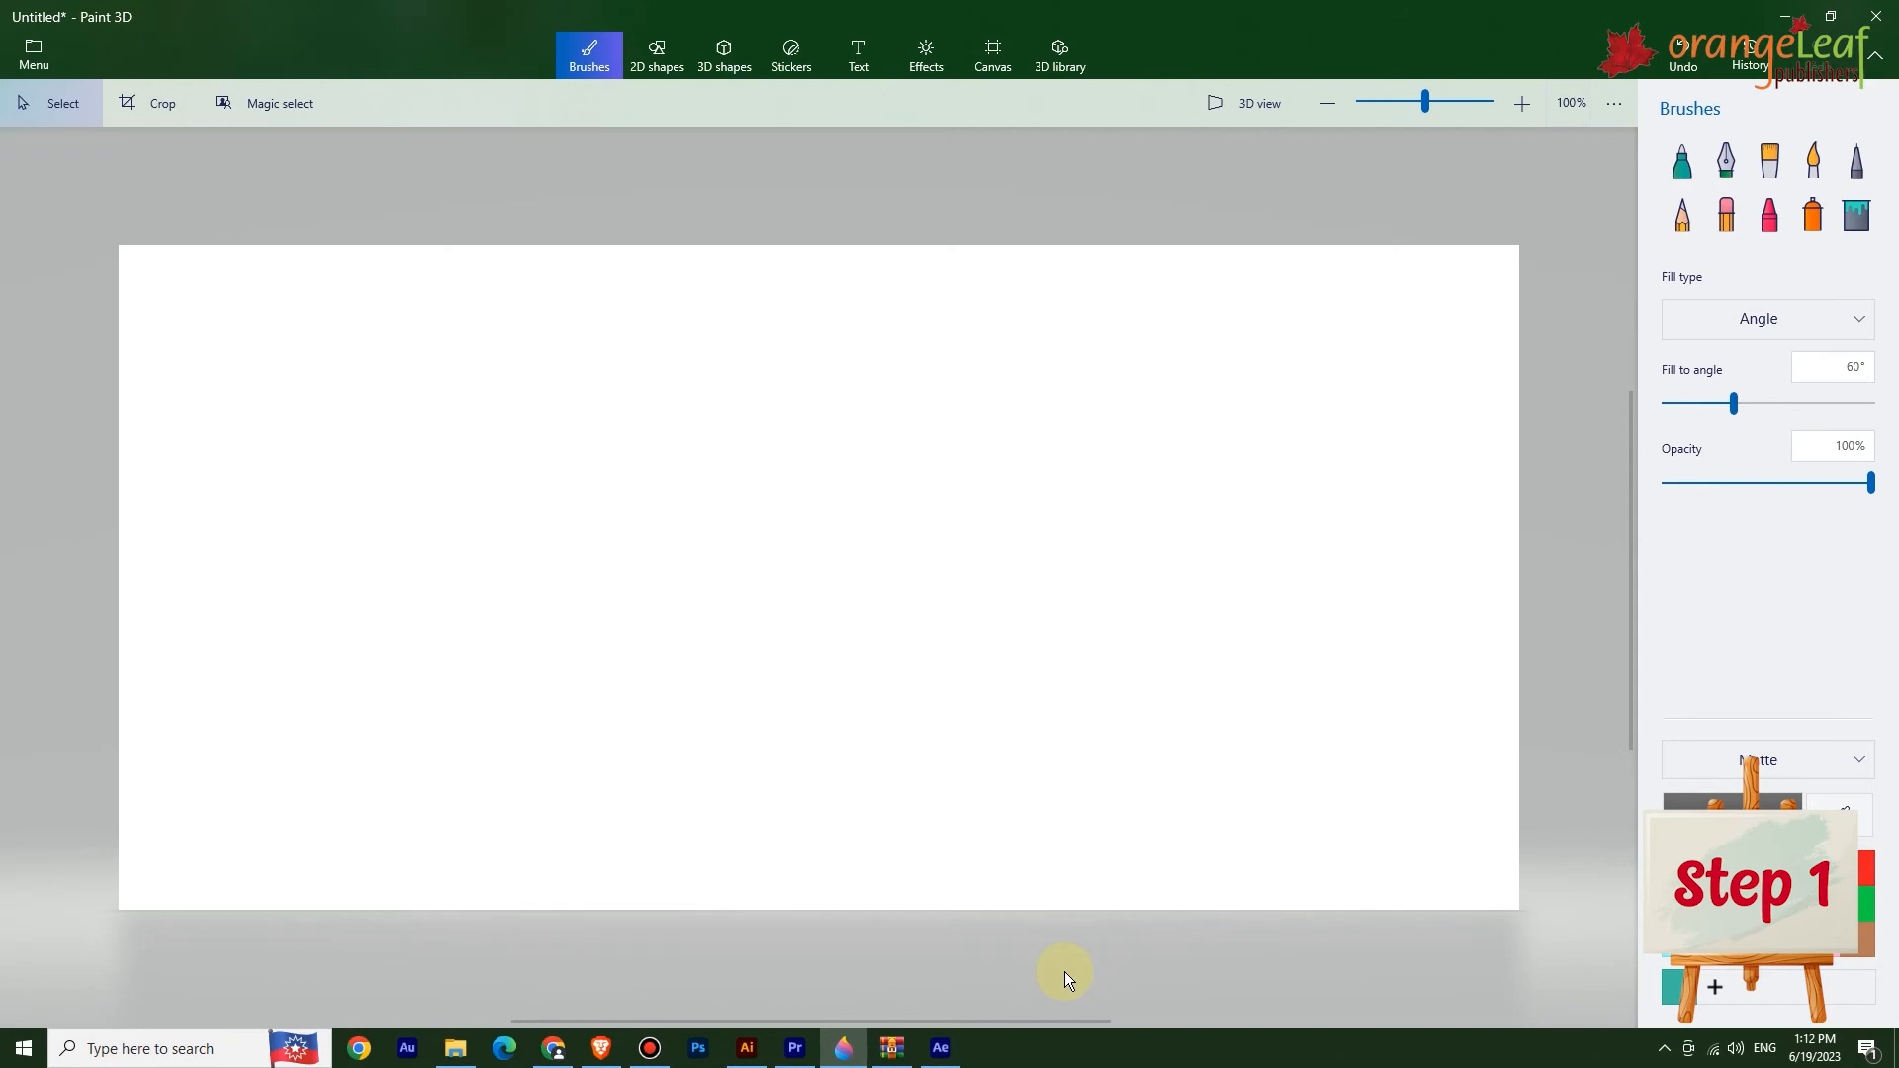
Choose 2D text with the Serif Memorial font at size 48 and left alignment.
{"action": "left_click", "coordinate": [859, 62]}
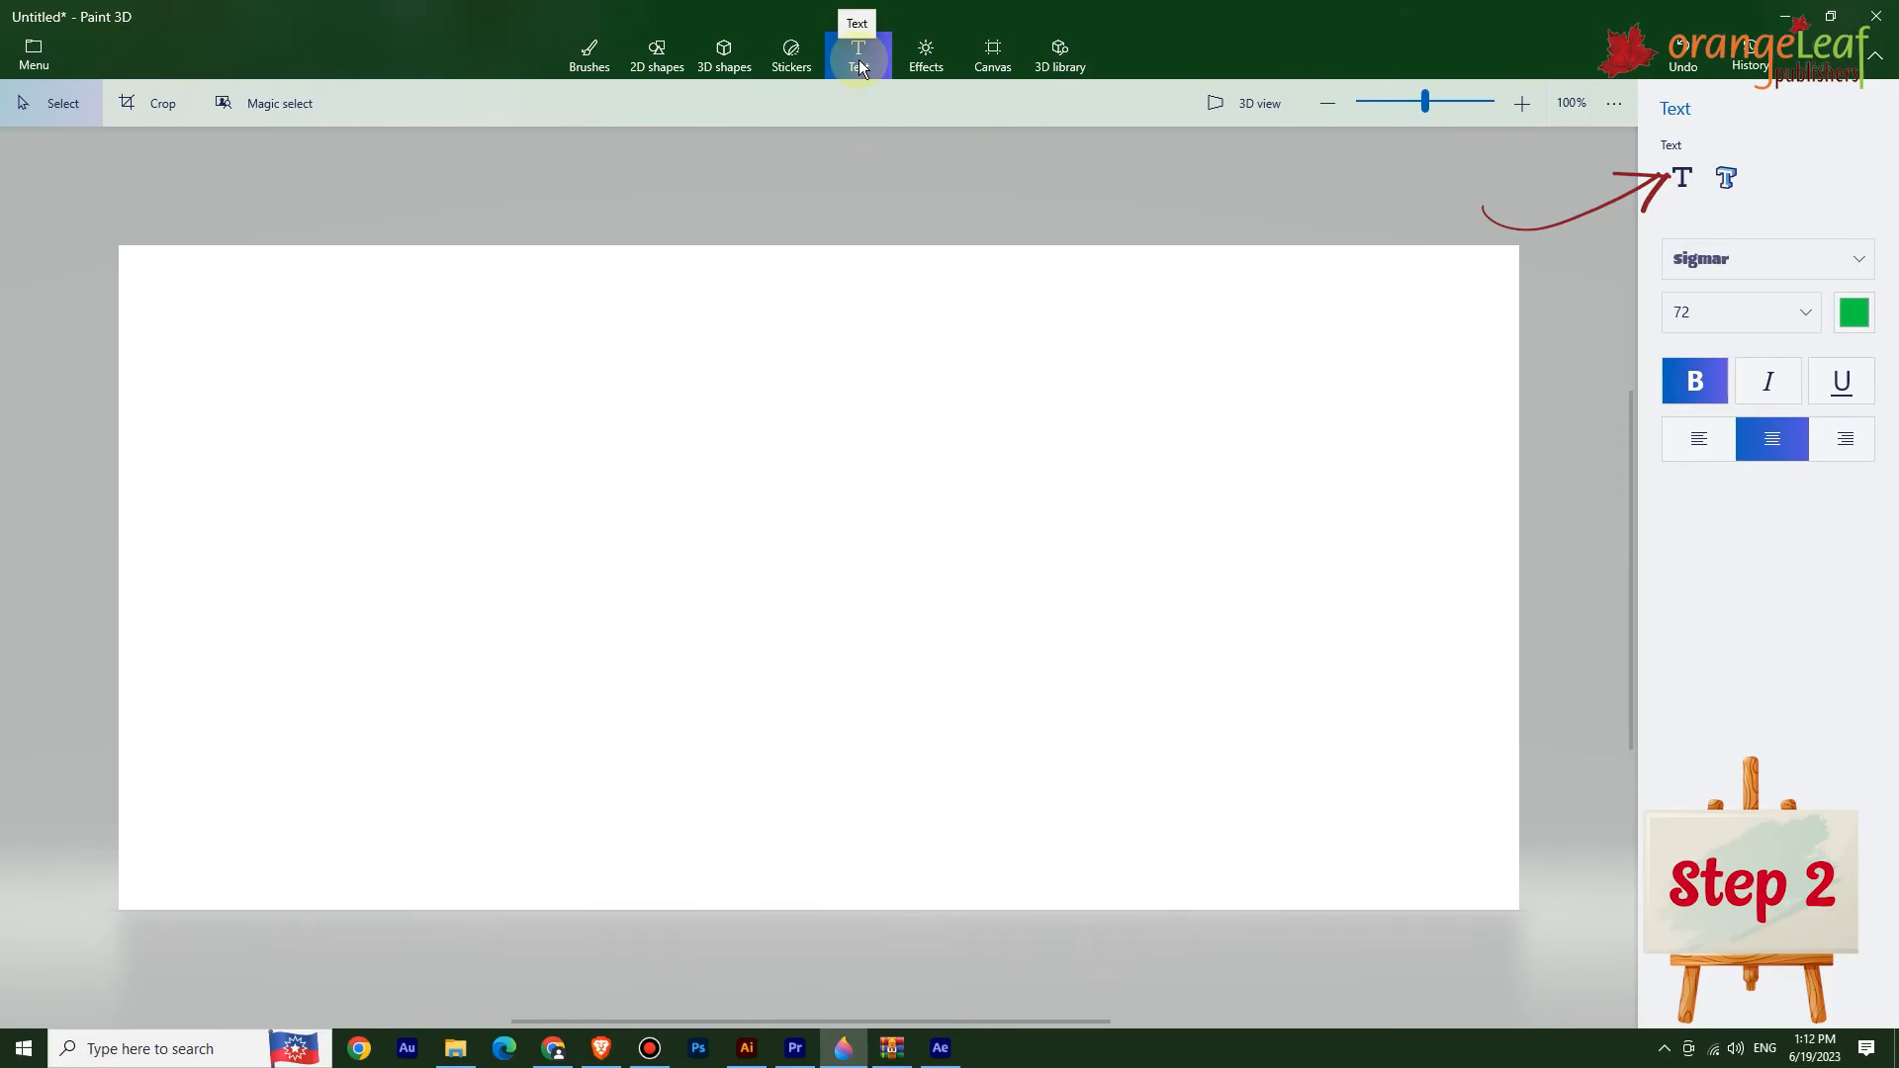
{"action": "left_click", "coordinate": [1683, 178]}
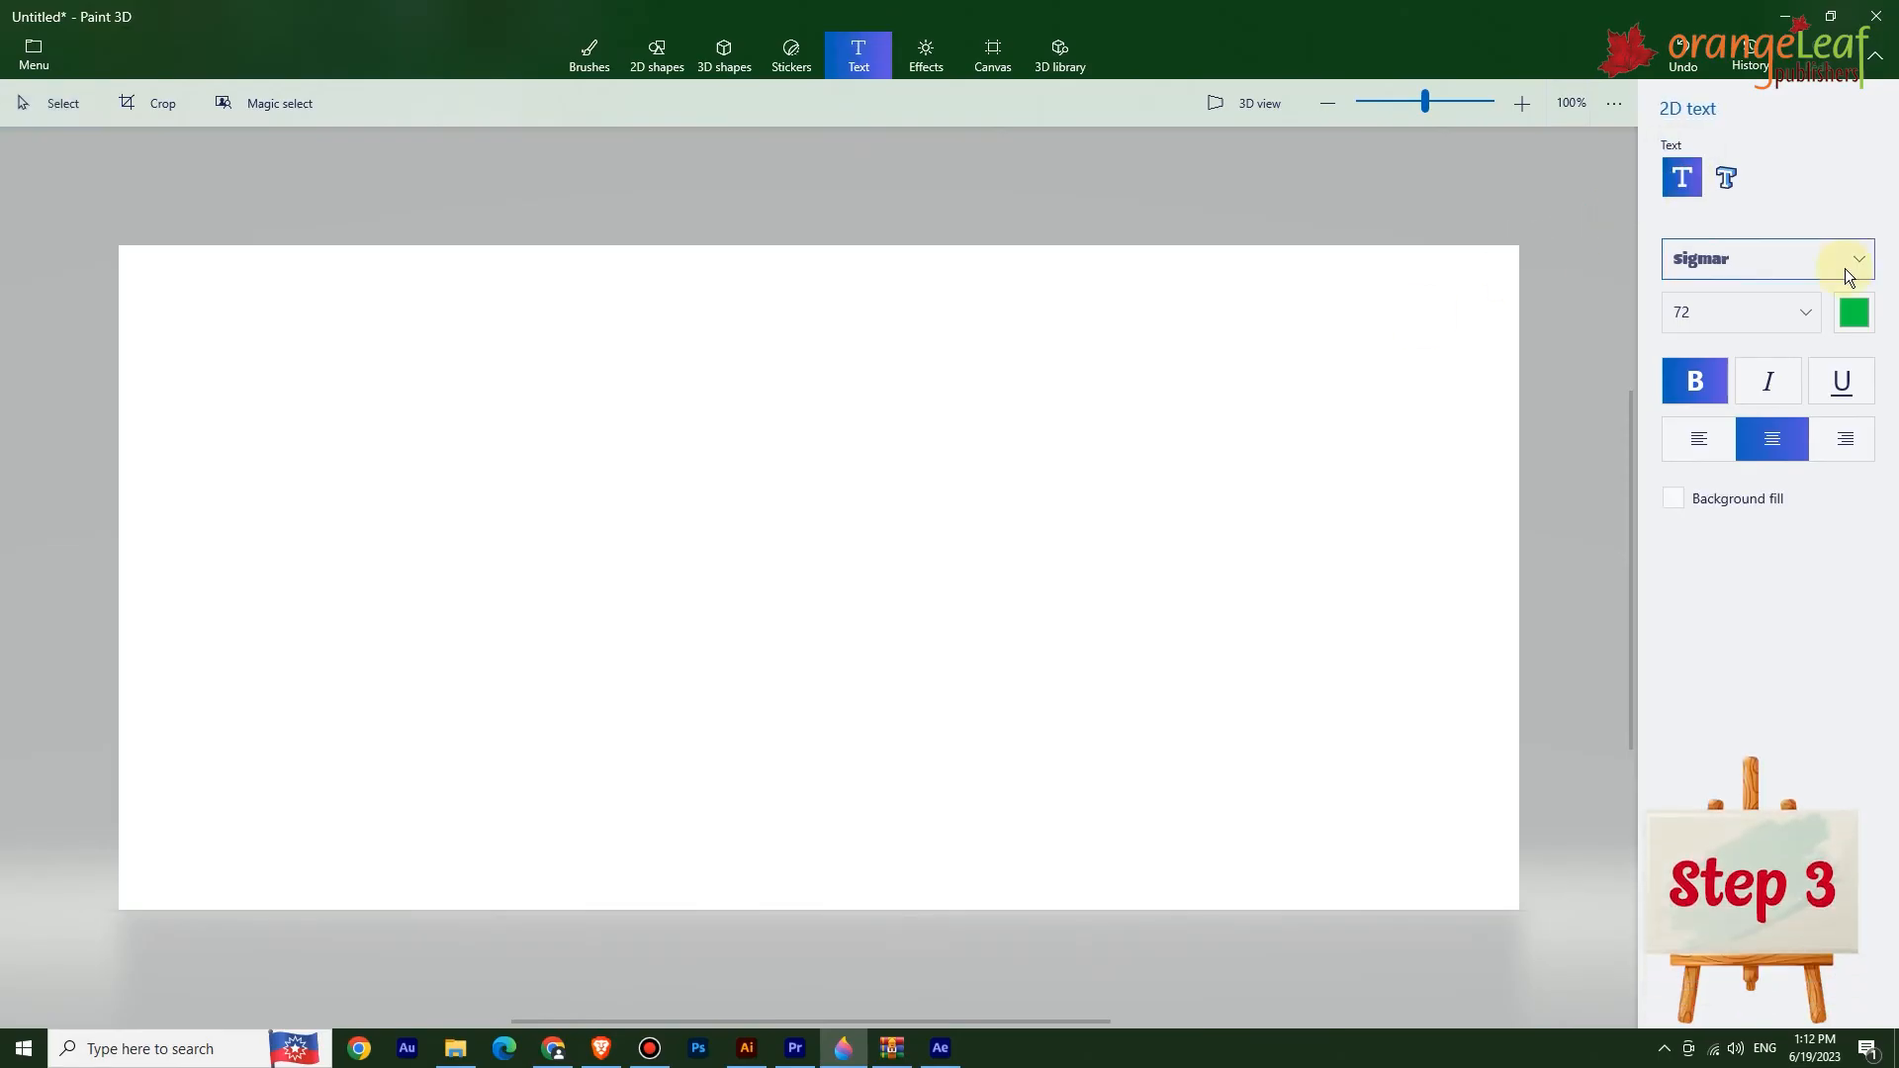
{"action": "left_click", "coordinate": [1776, 260]}
{"action": "scroll", "coordinate": [1708, 362], "scroll_direction": "down", "scroll_amount": 5}
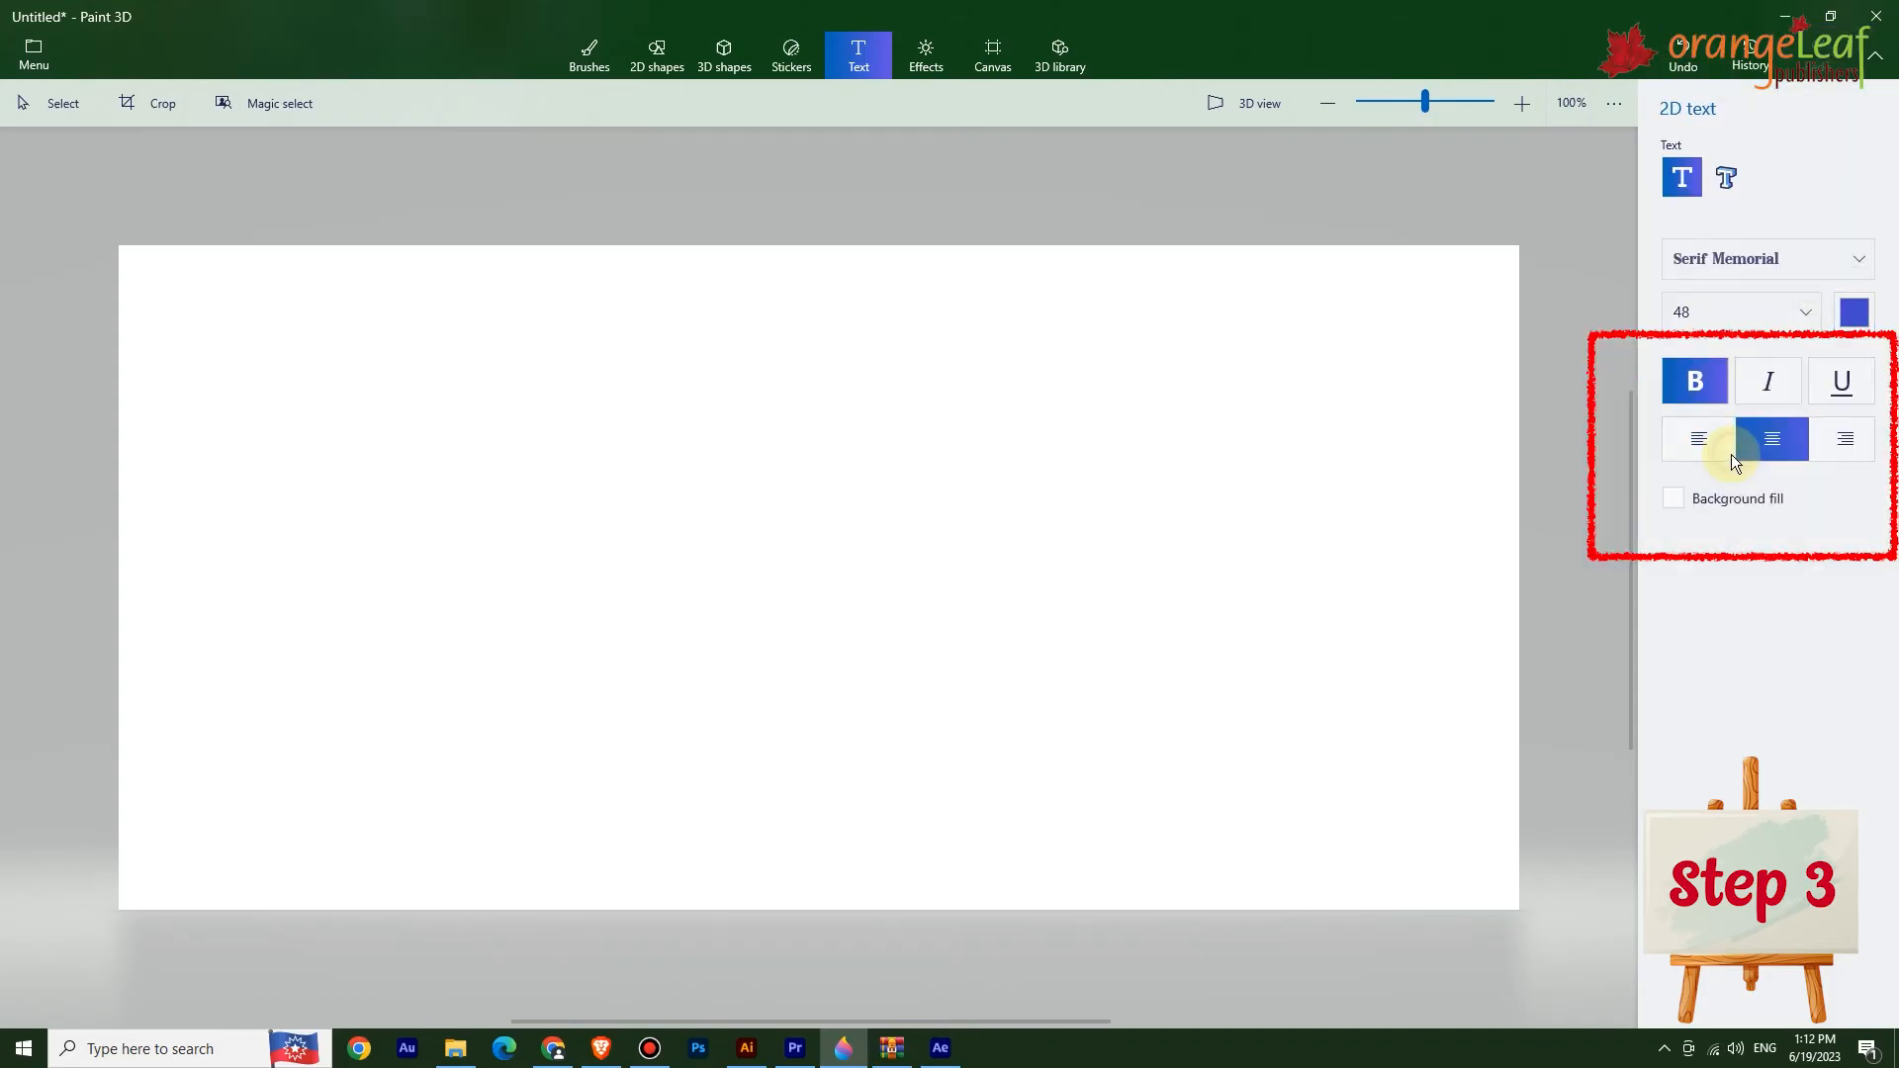
{"action": "left_click", "coordinate": [1733, 306]}
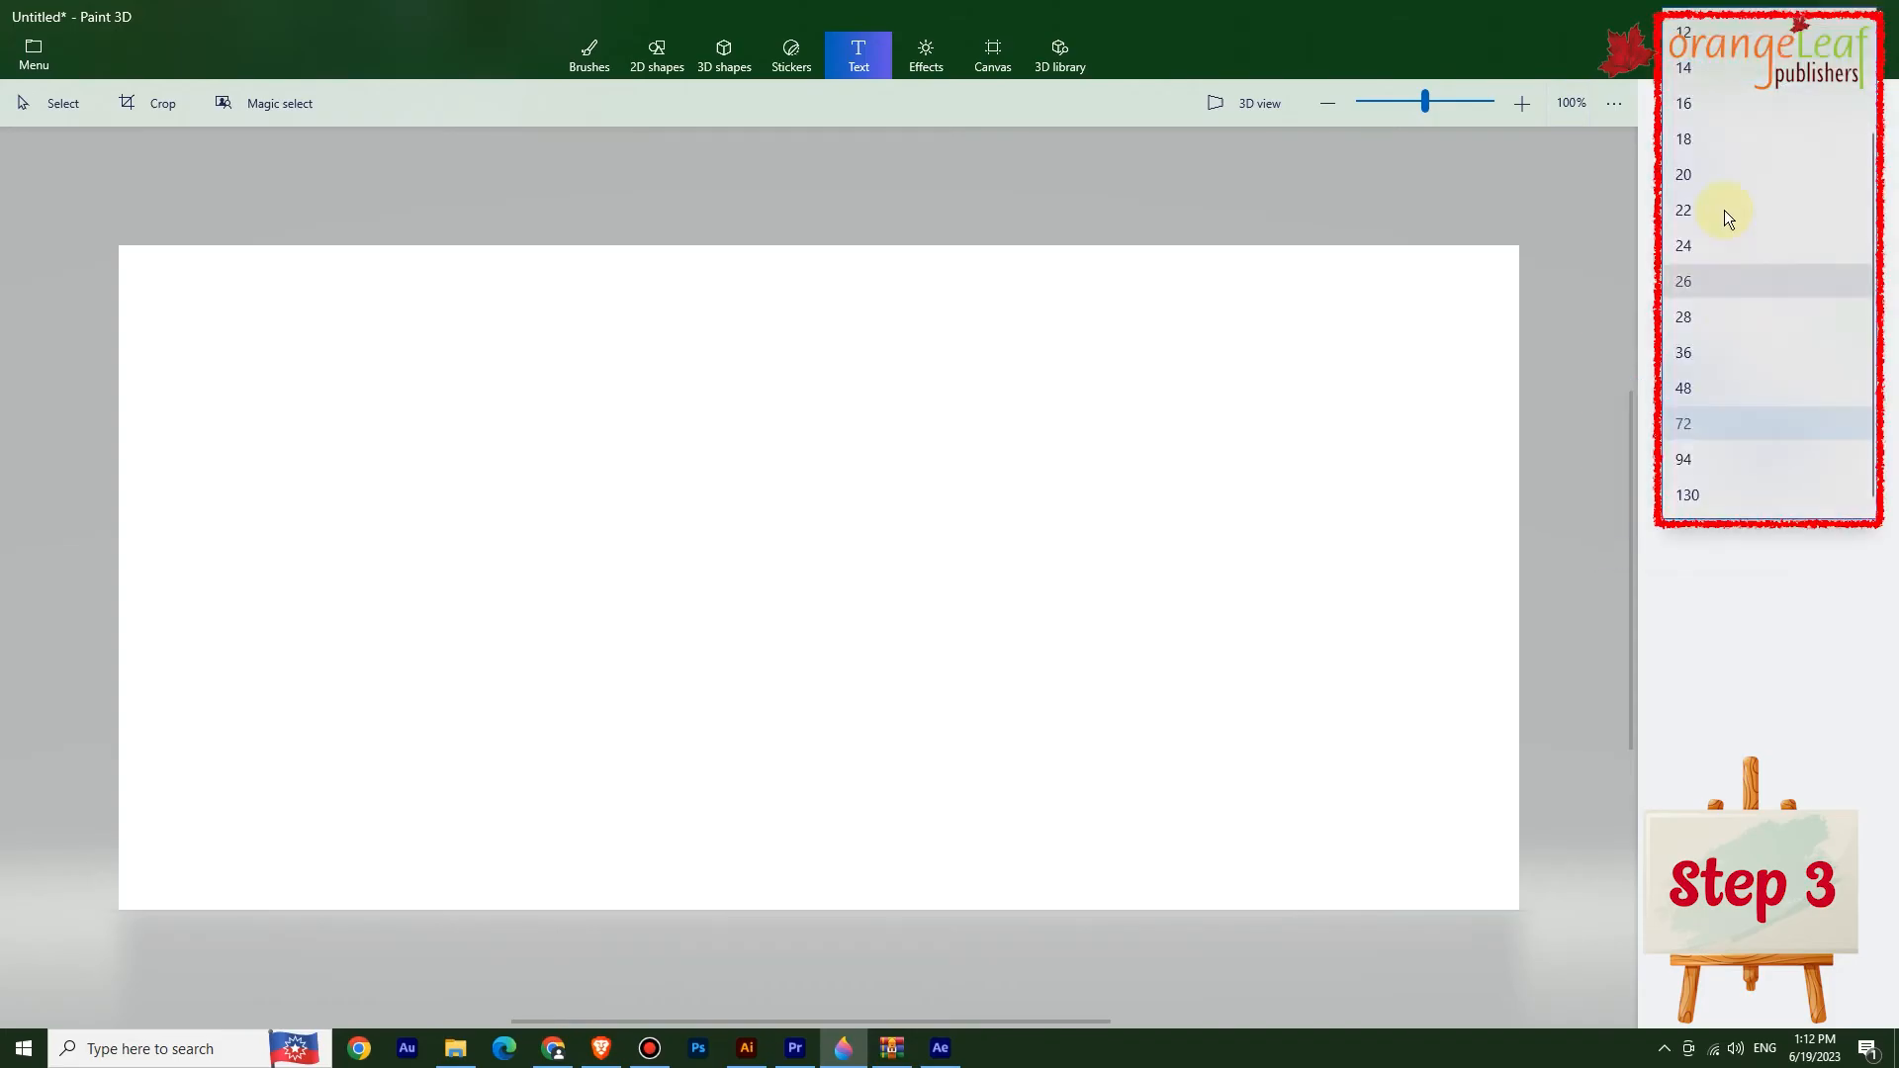
{"action": "left_click", "coordinate": [1715, 403]}
{"action": "left_click", "coordinate": [1699, 450]}
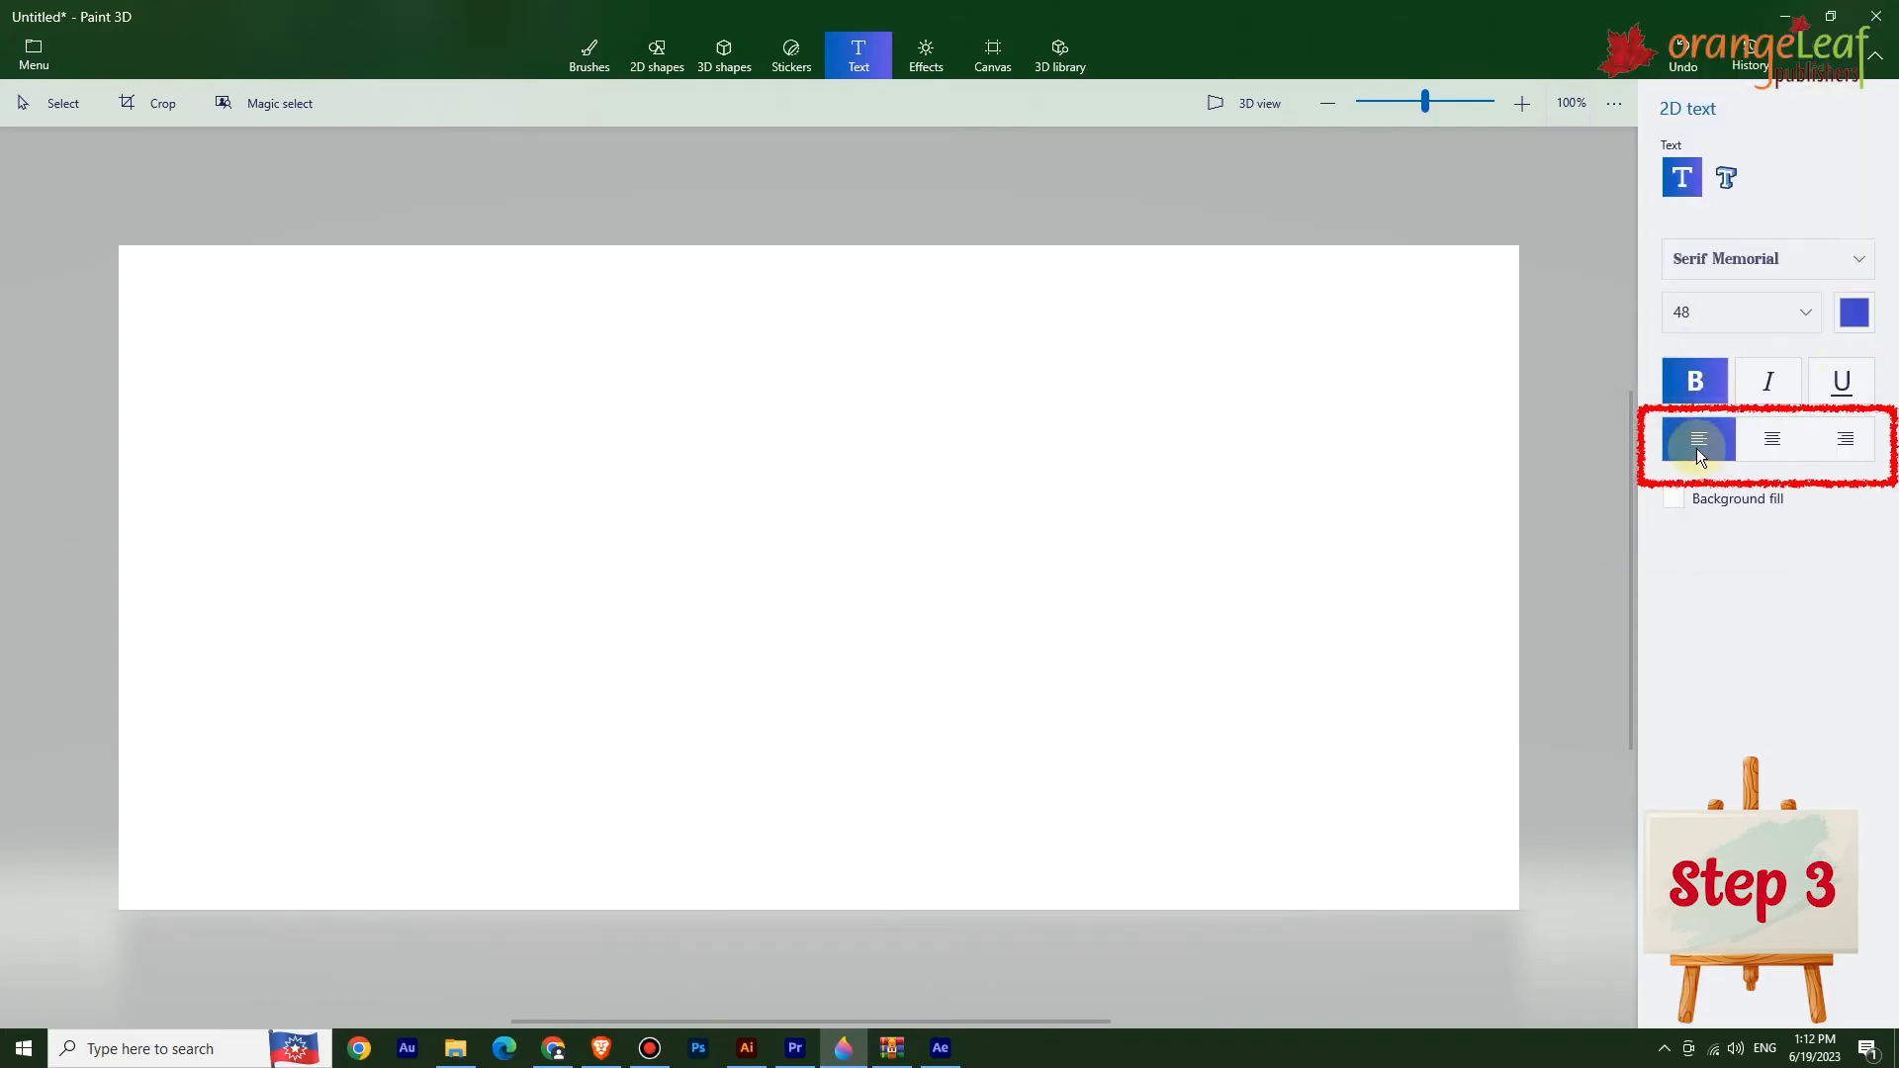
{"action": "left_click", "coordinate": [1721, 441]}
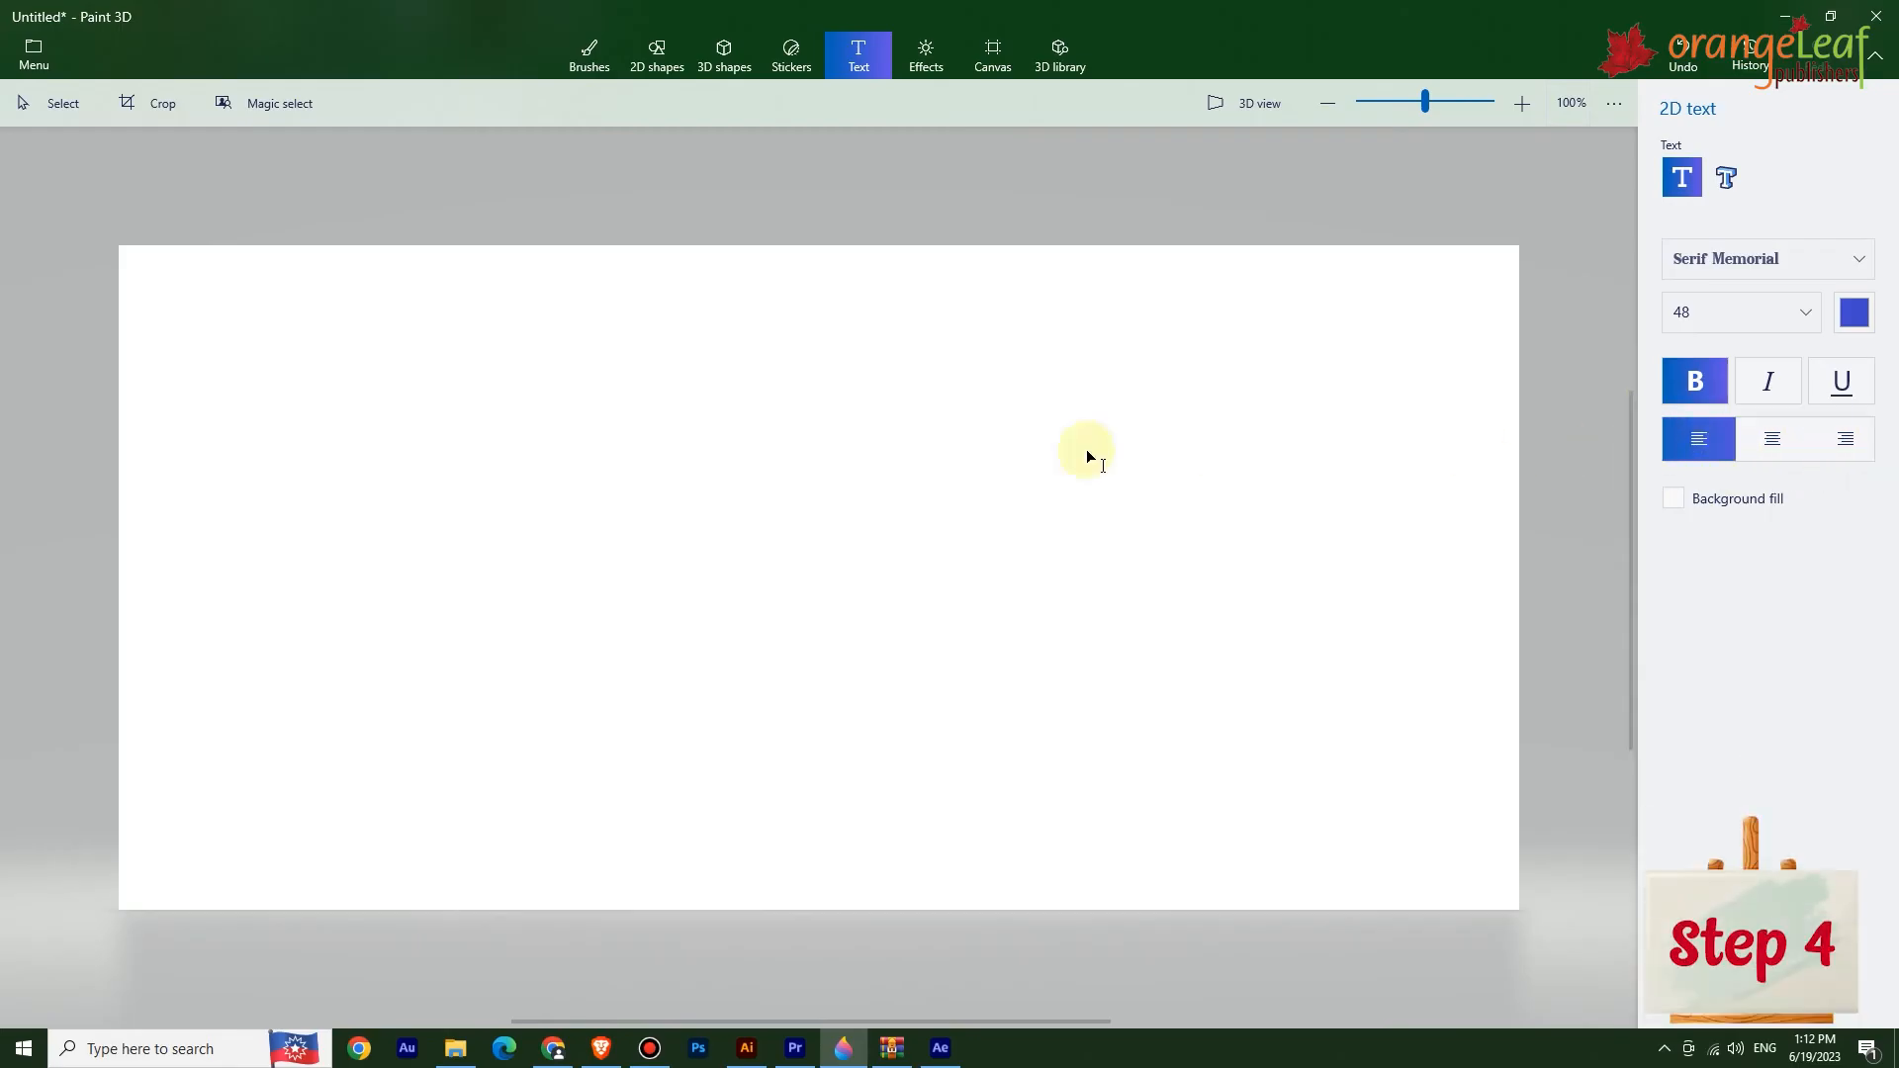
Place a 2D text box on the canvas and type "Paint 3".
{"action": "left_click", "coordinate": [388, 459]}
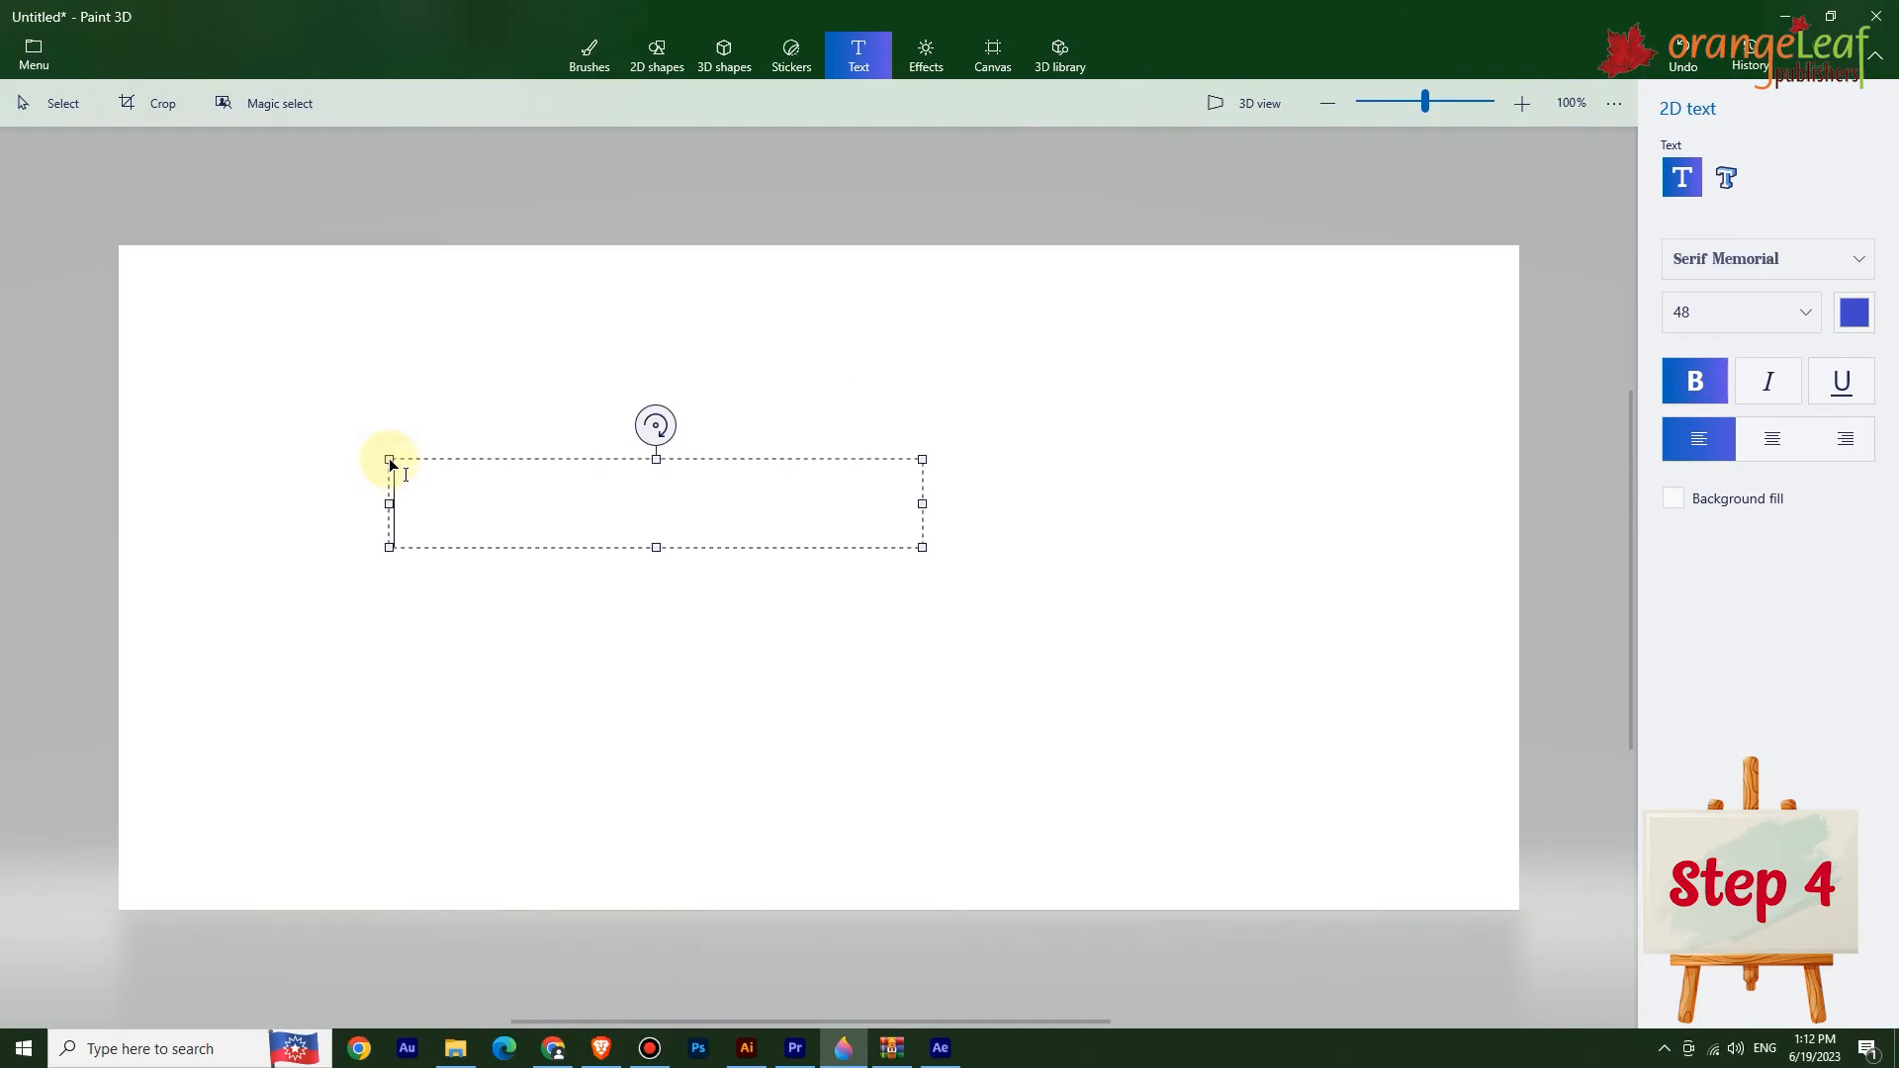
{"action": "type", "text": "Paint "}
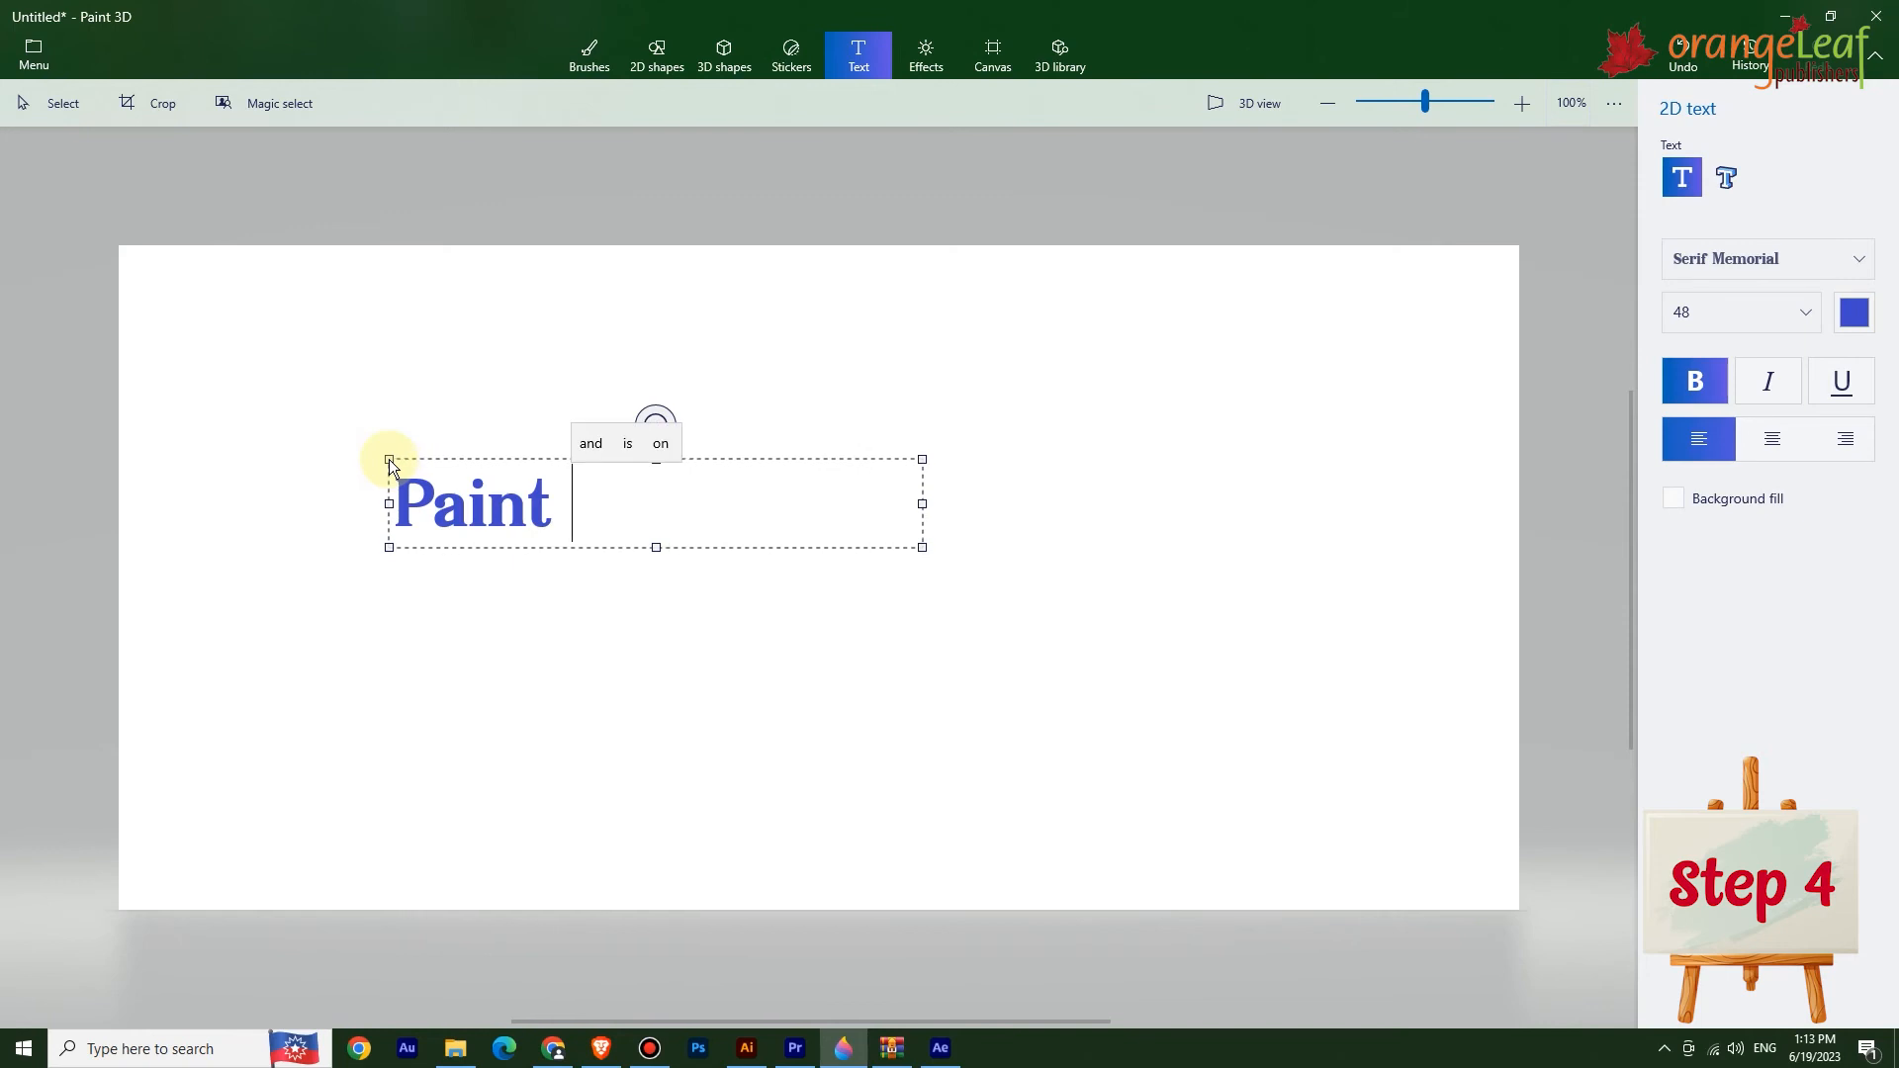
{"action": "type", "text": "3"}
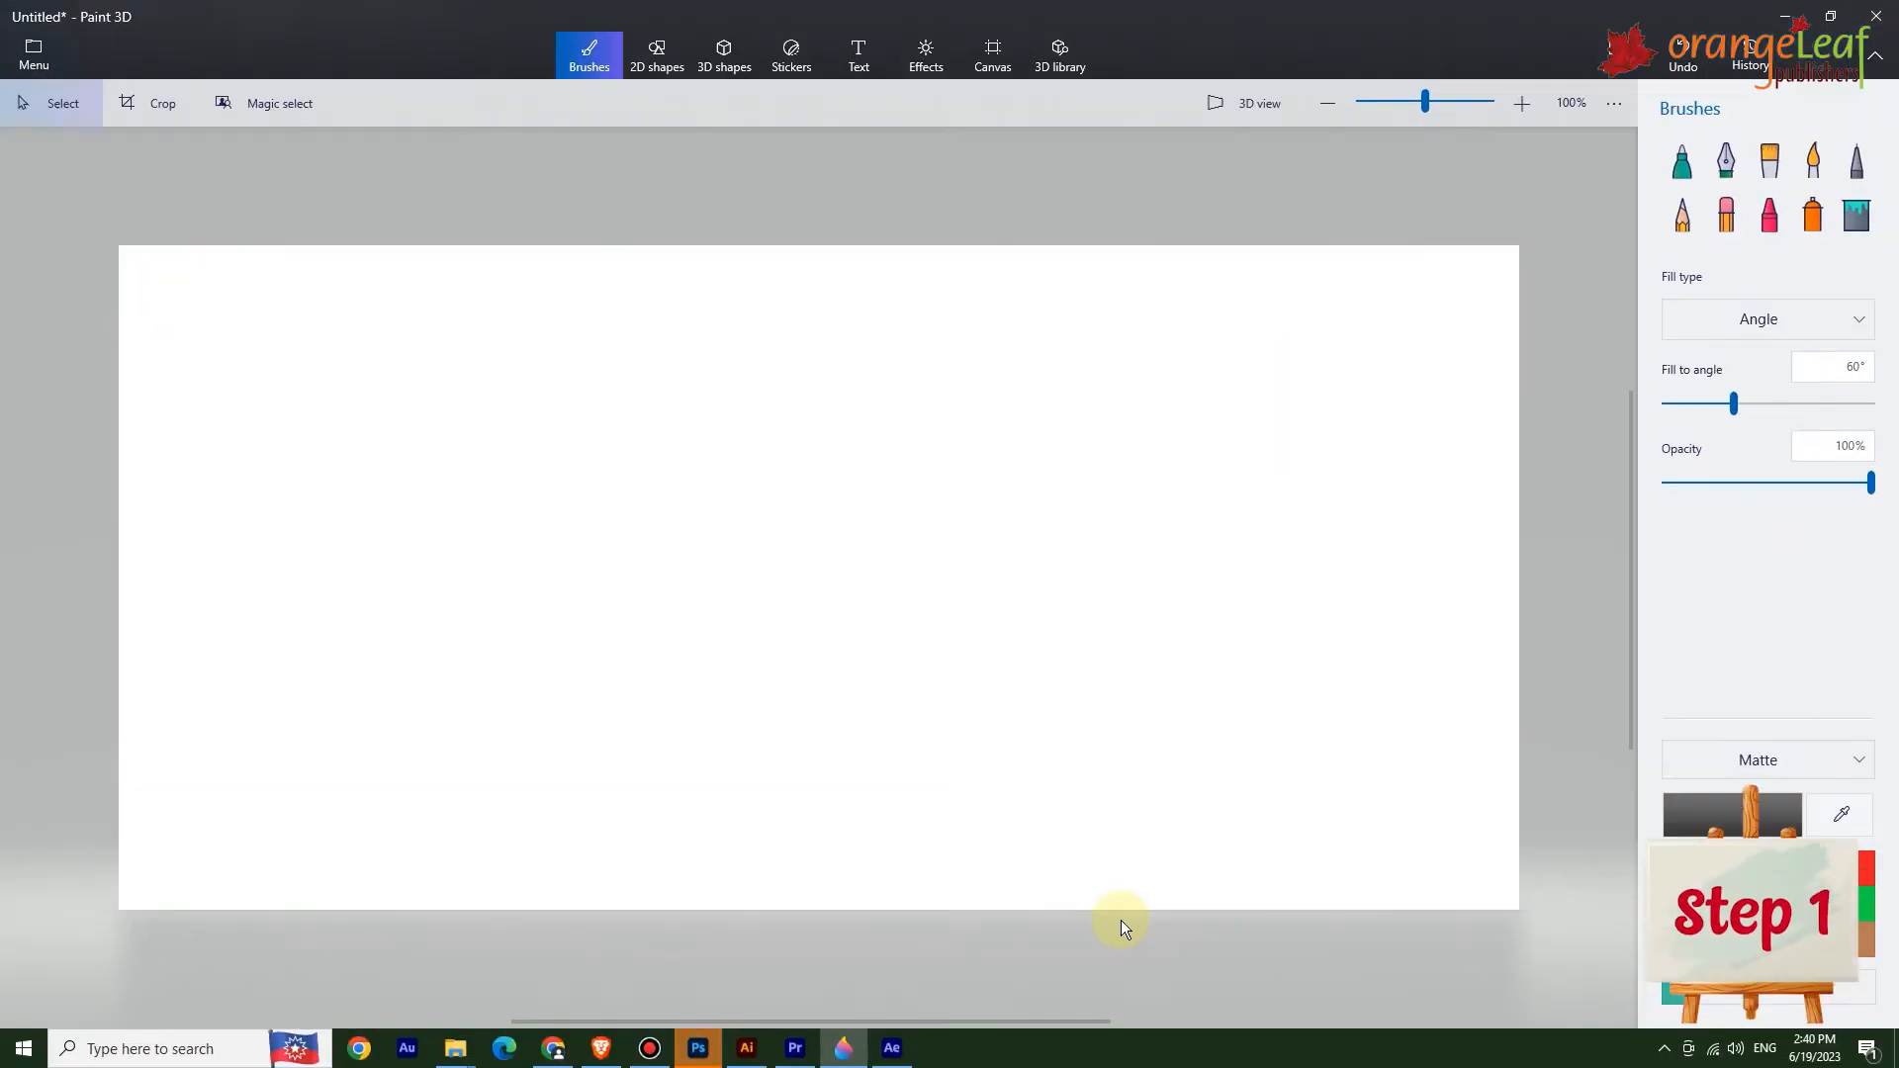
Switch to 3D text and set the Bowlby One SC font, size 48, bold and left alignment.
{"action": "left_click", "coordinate": [859, 60]}
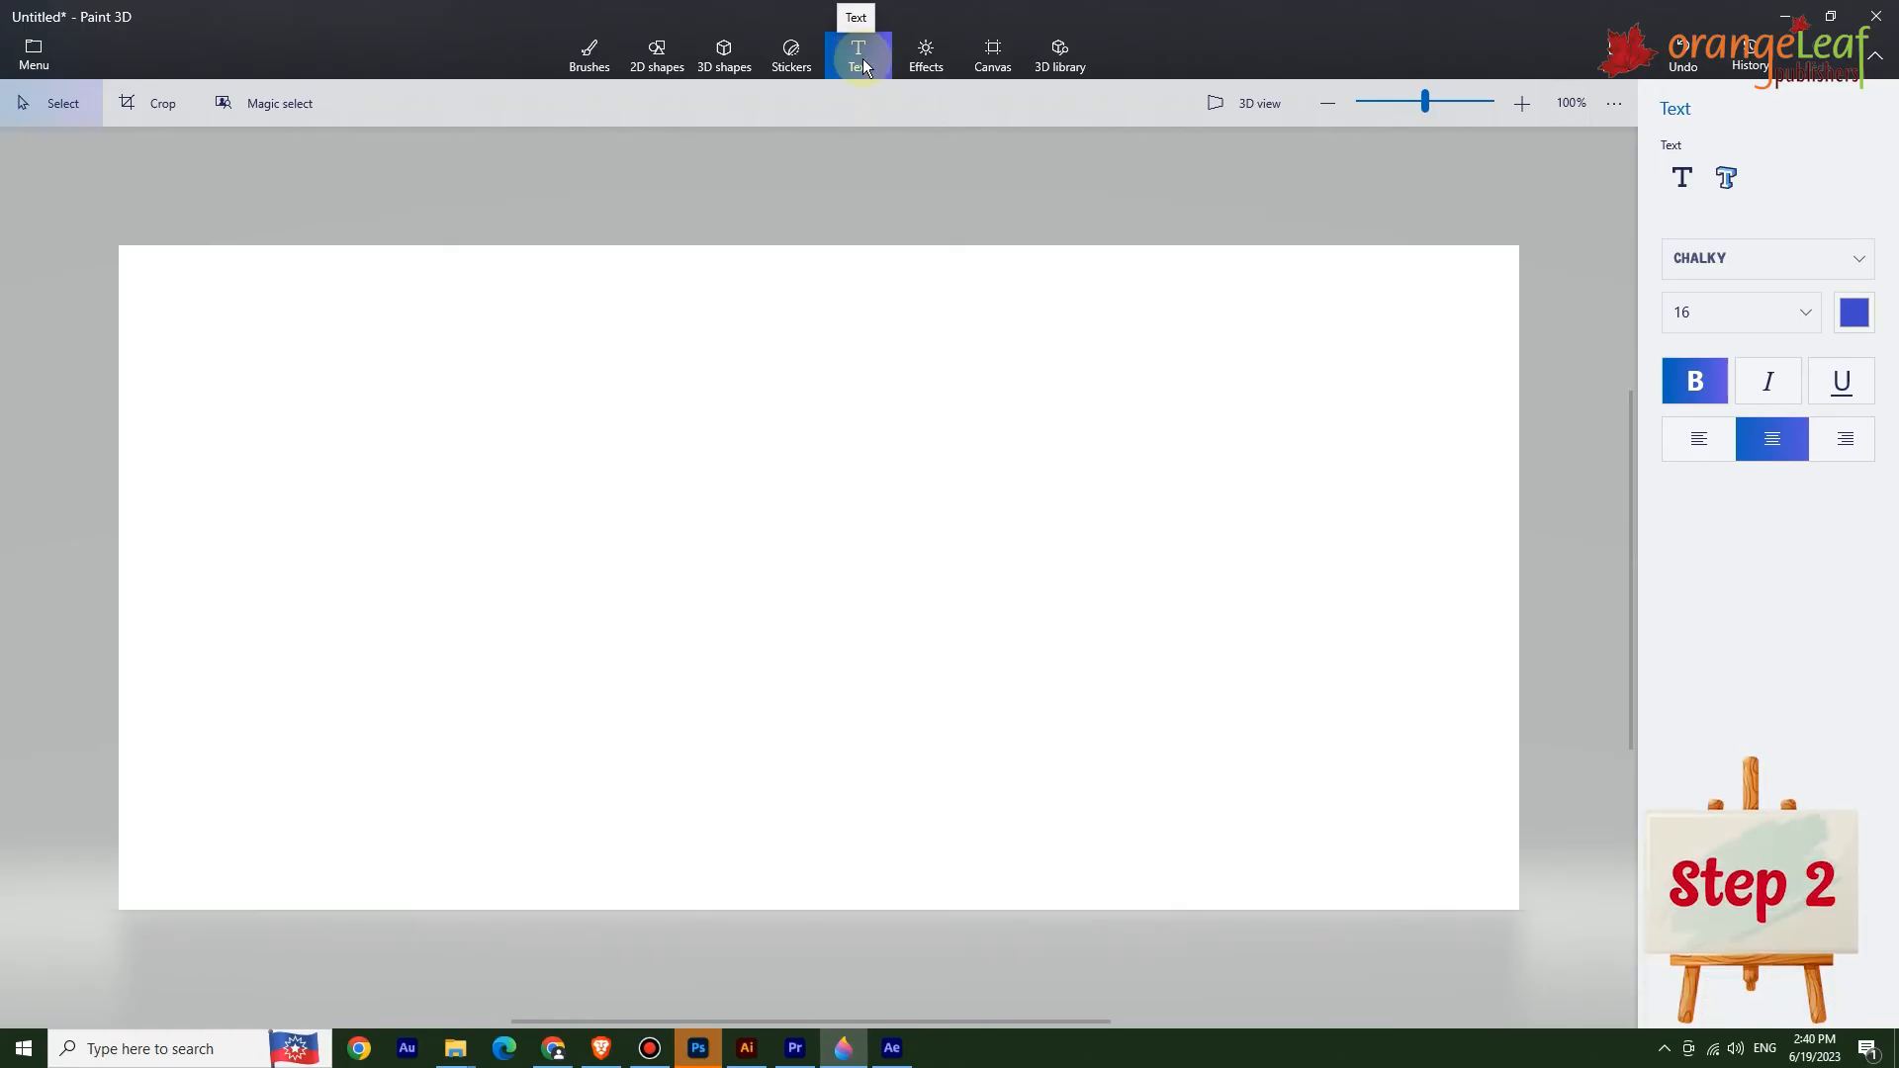
{"action": "left_click", "coordinate": [1725, 178]}
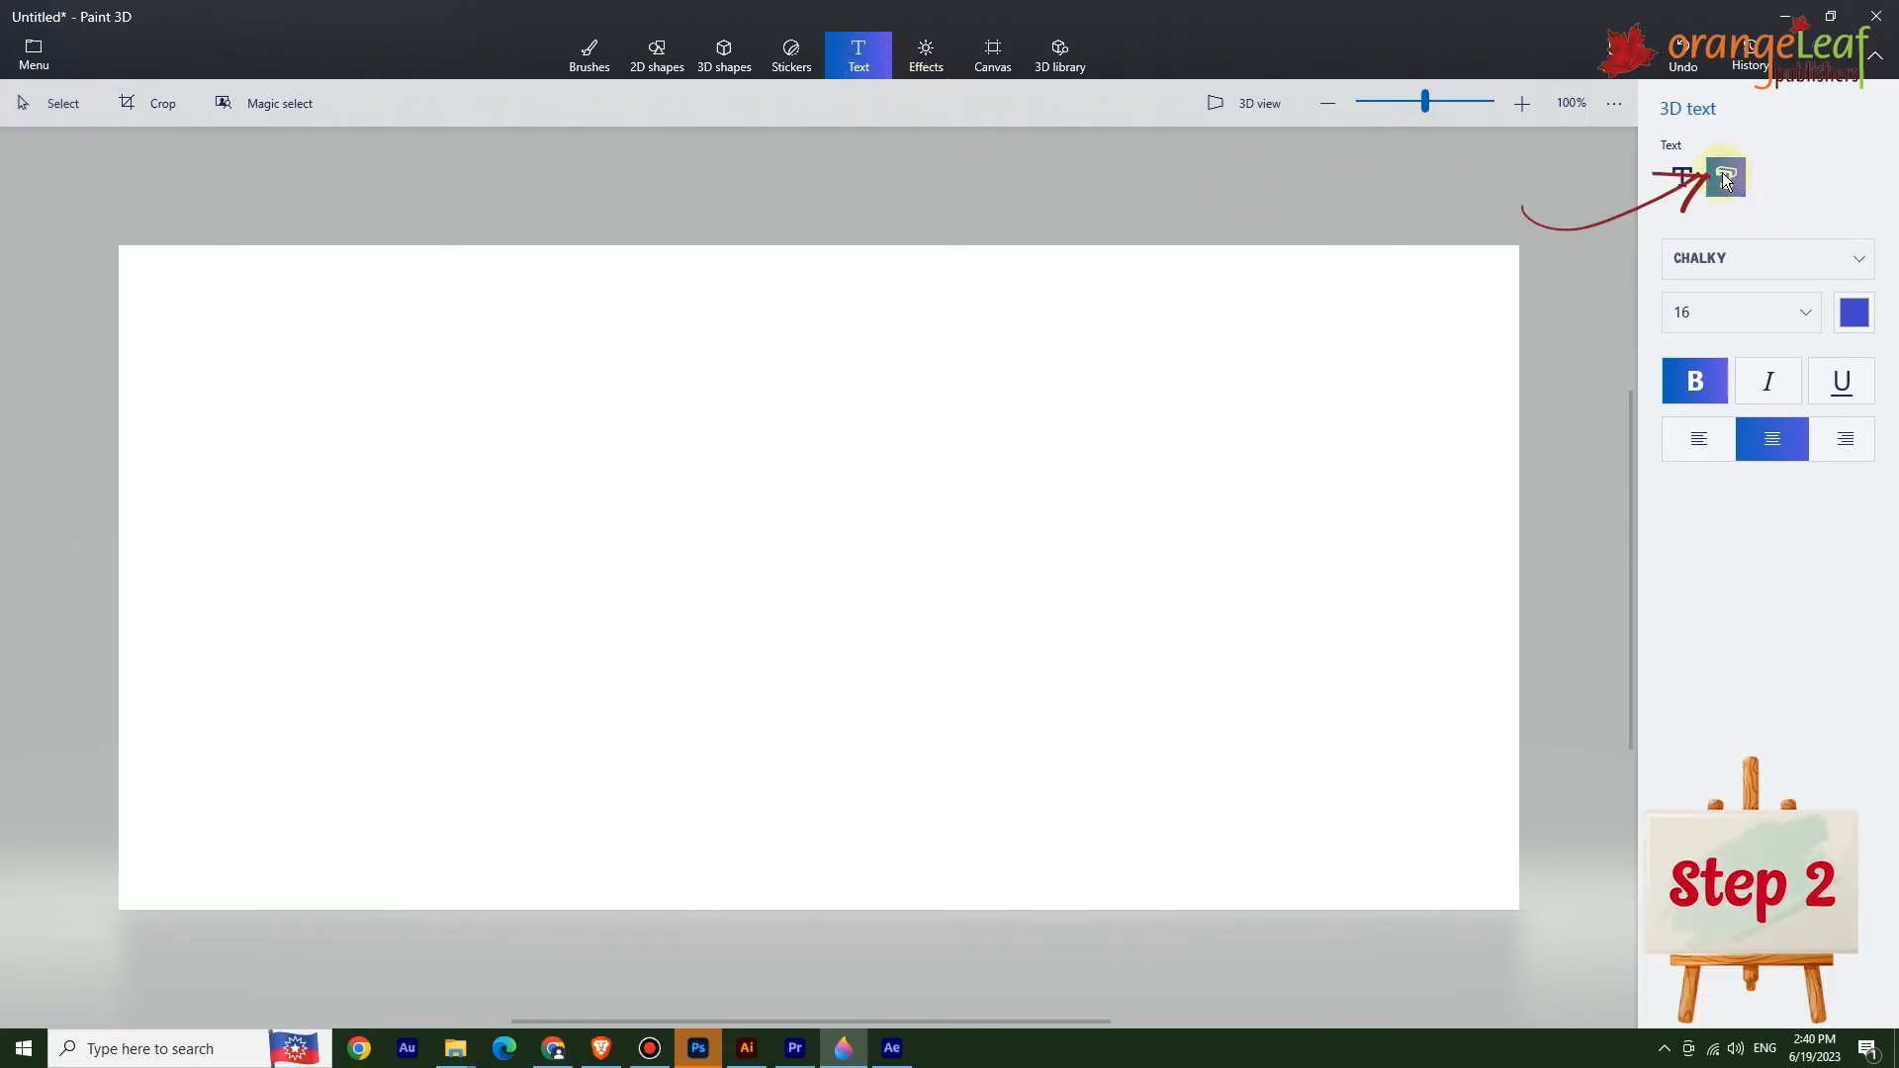
{"action": "left_click", "coordinate": [1742, 262]}
{"action": "scroll", "coordinate": [1713, 489], "scroll_direction": "down", "scroll_amount": 2}
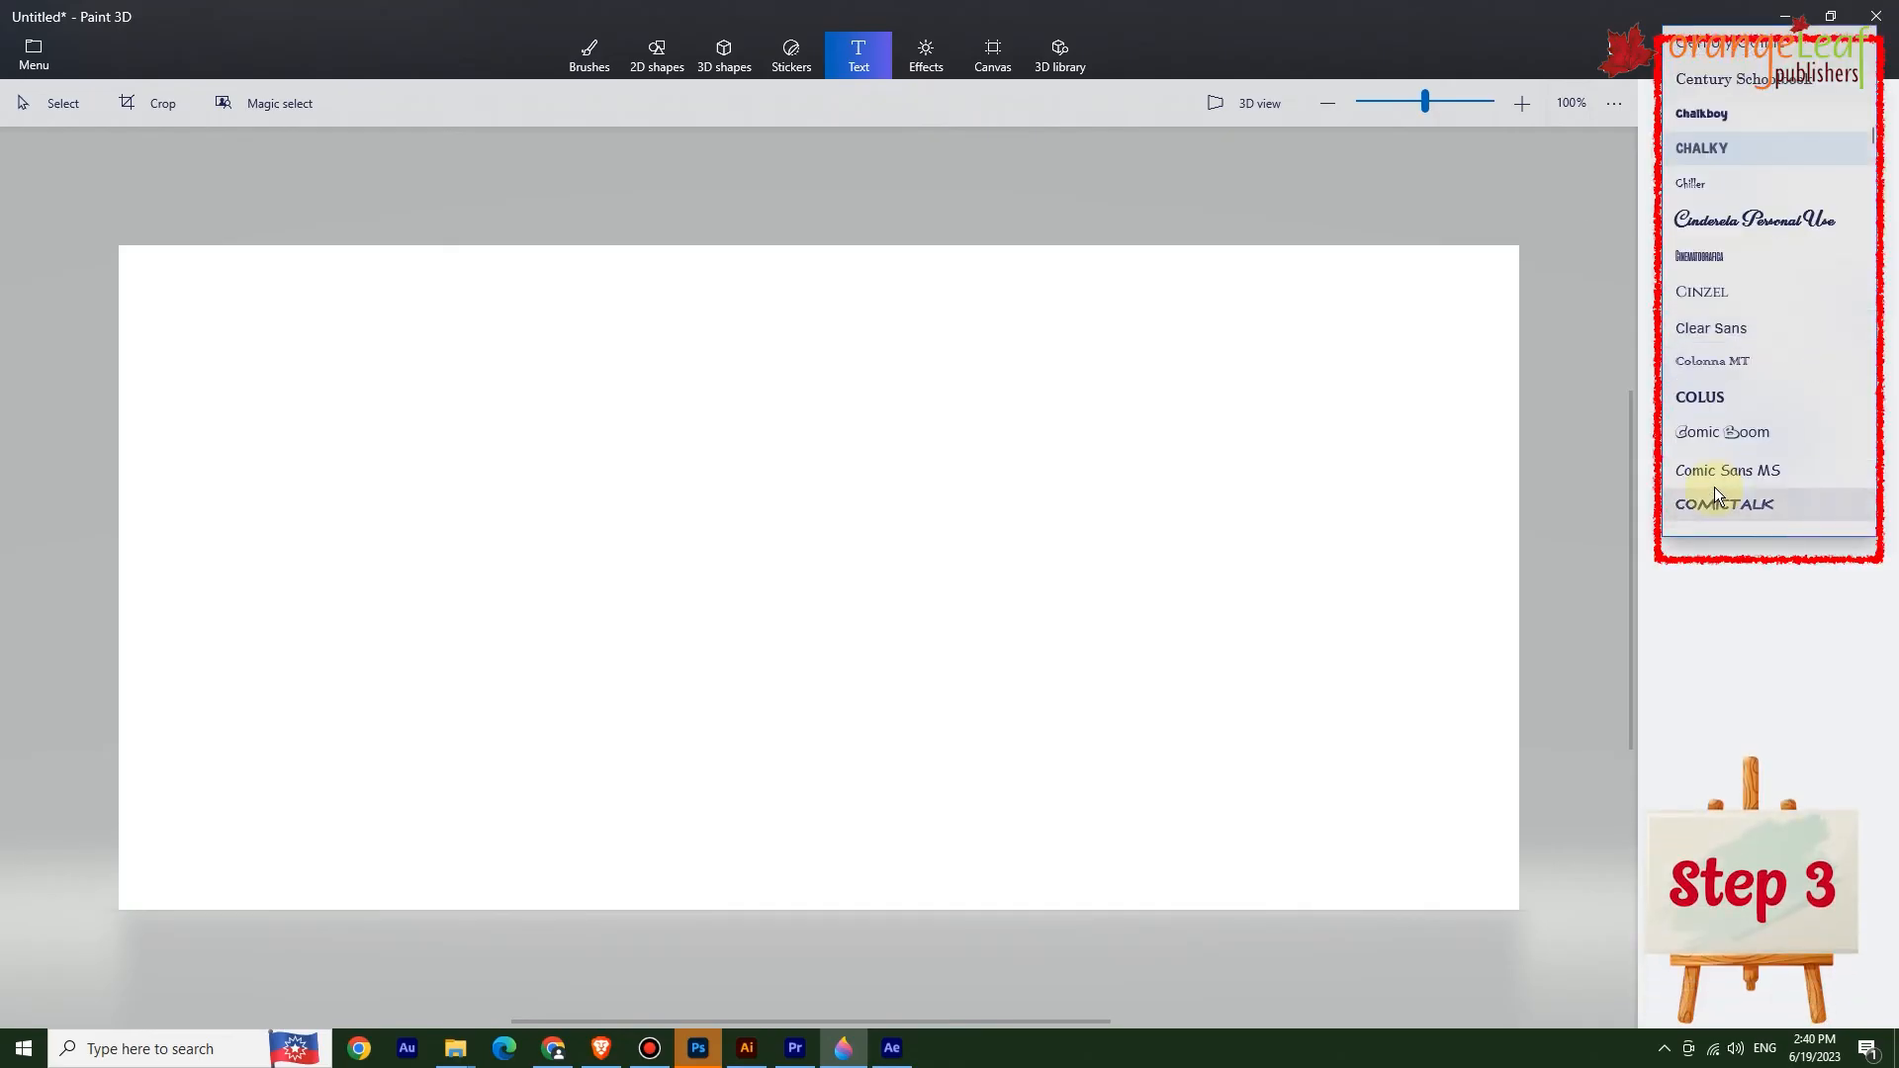
{"action": "left_click", "coordinate": [1698, 396]}
{"action": "left_click", "coordinate": [1739, 313]}
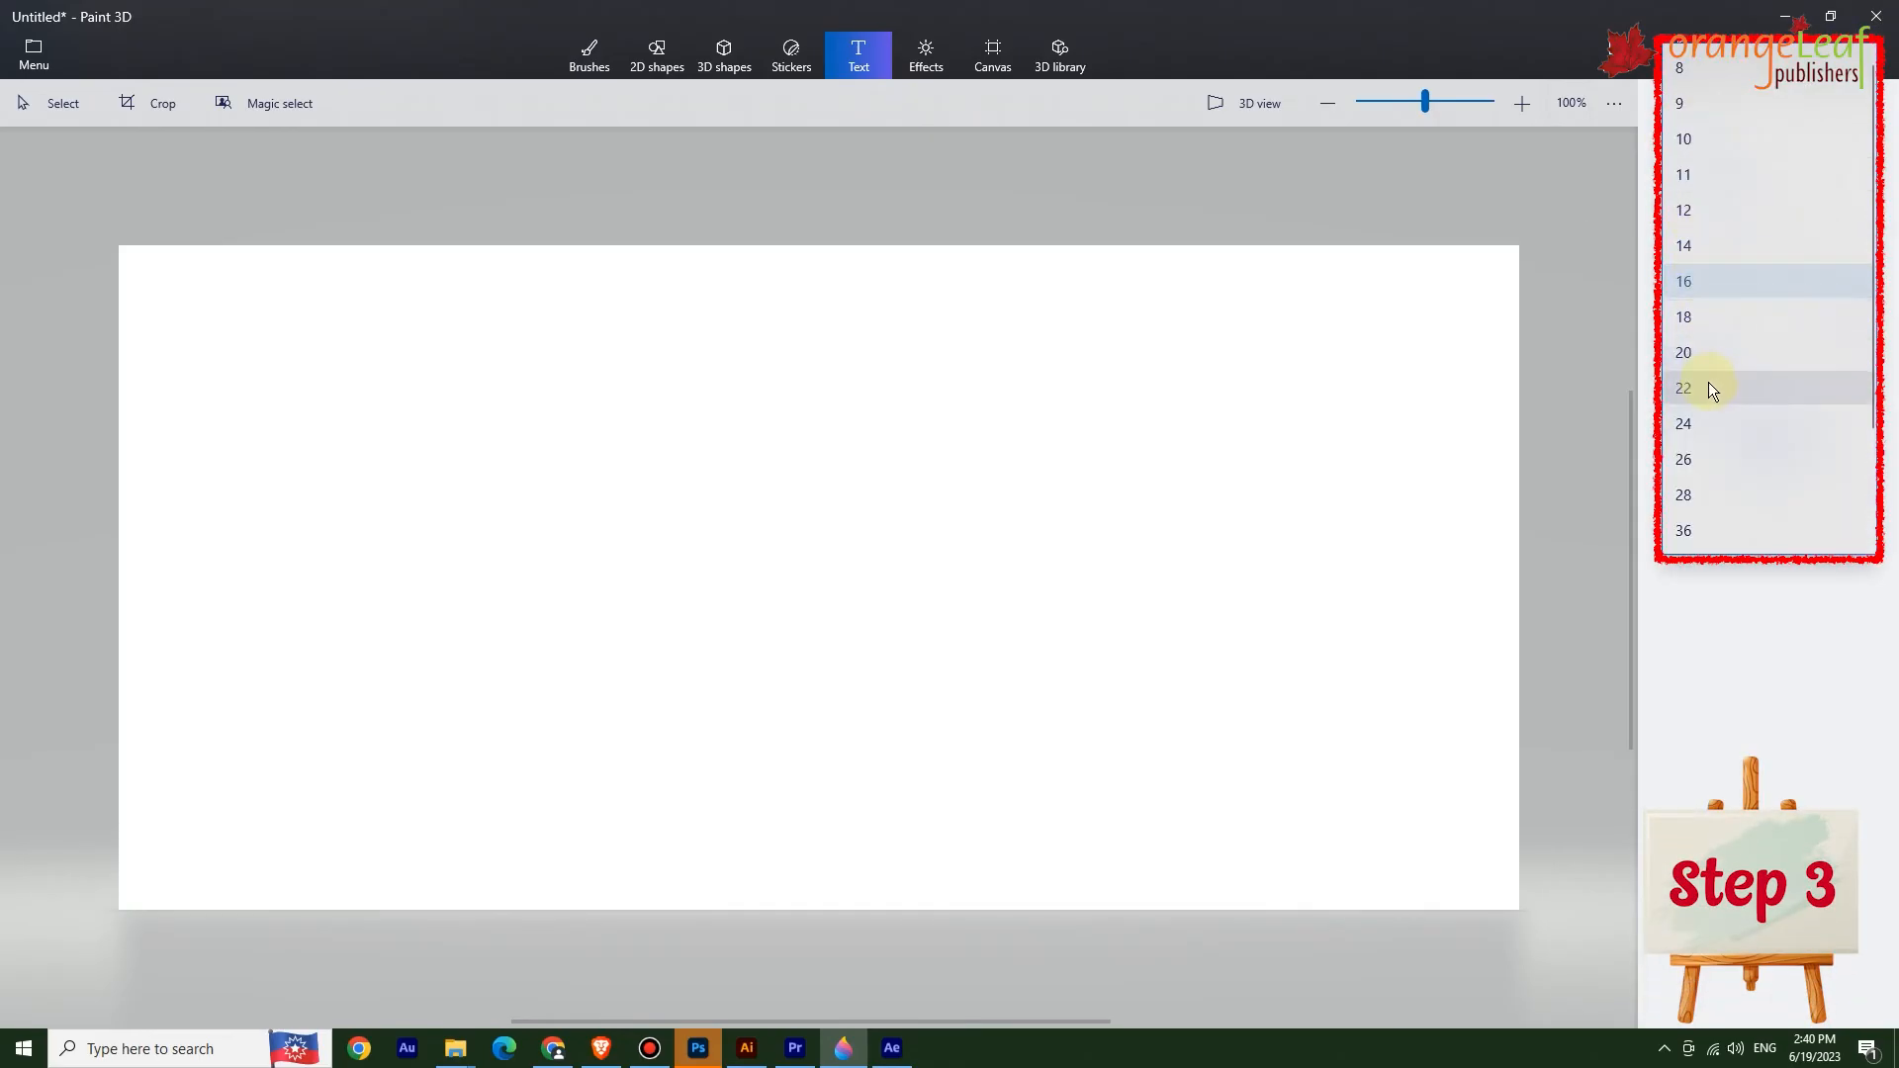
{"action": "left_click", "coordinate": [1837, 385]}
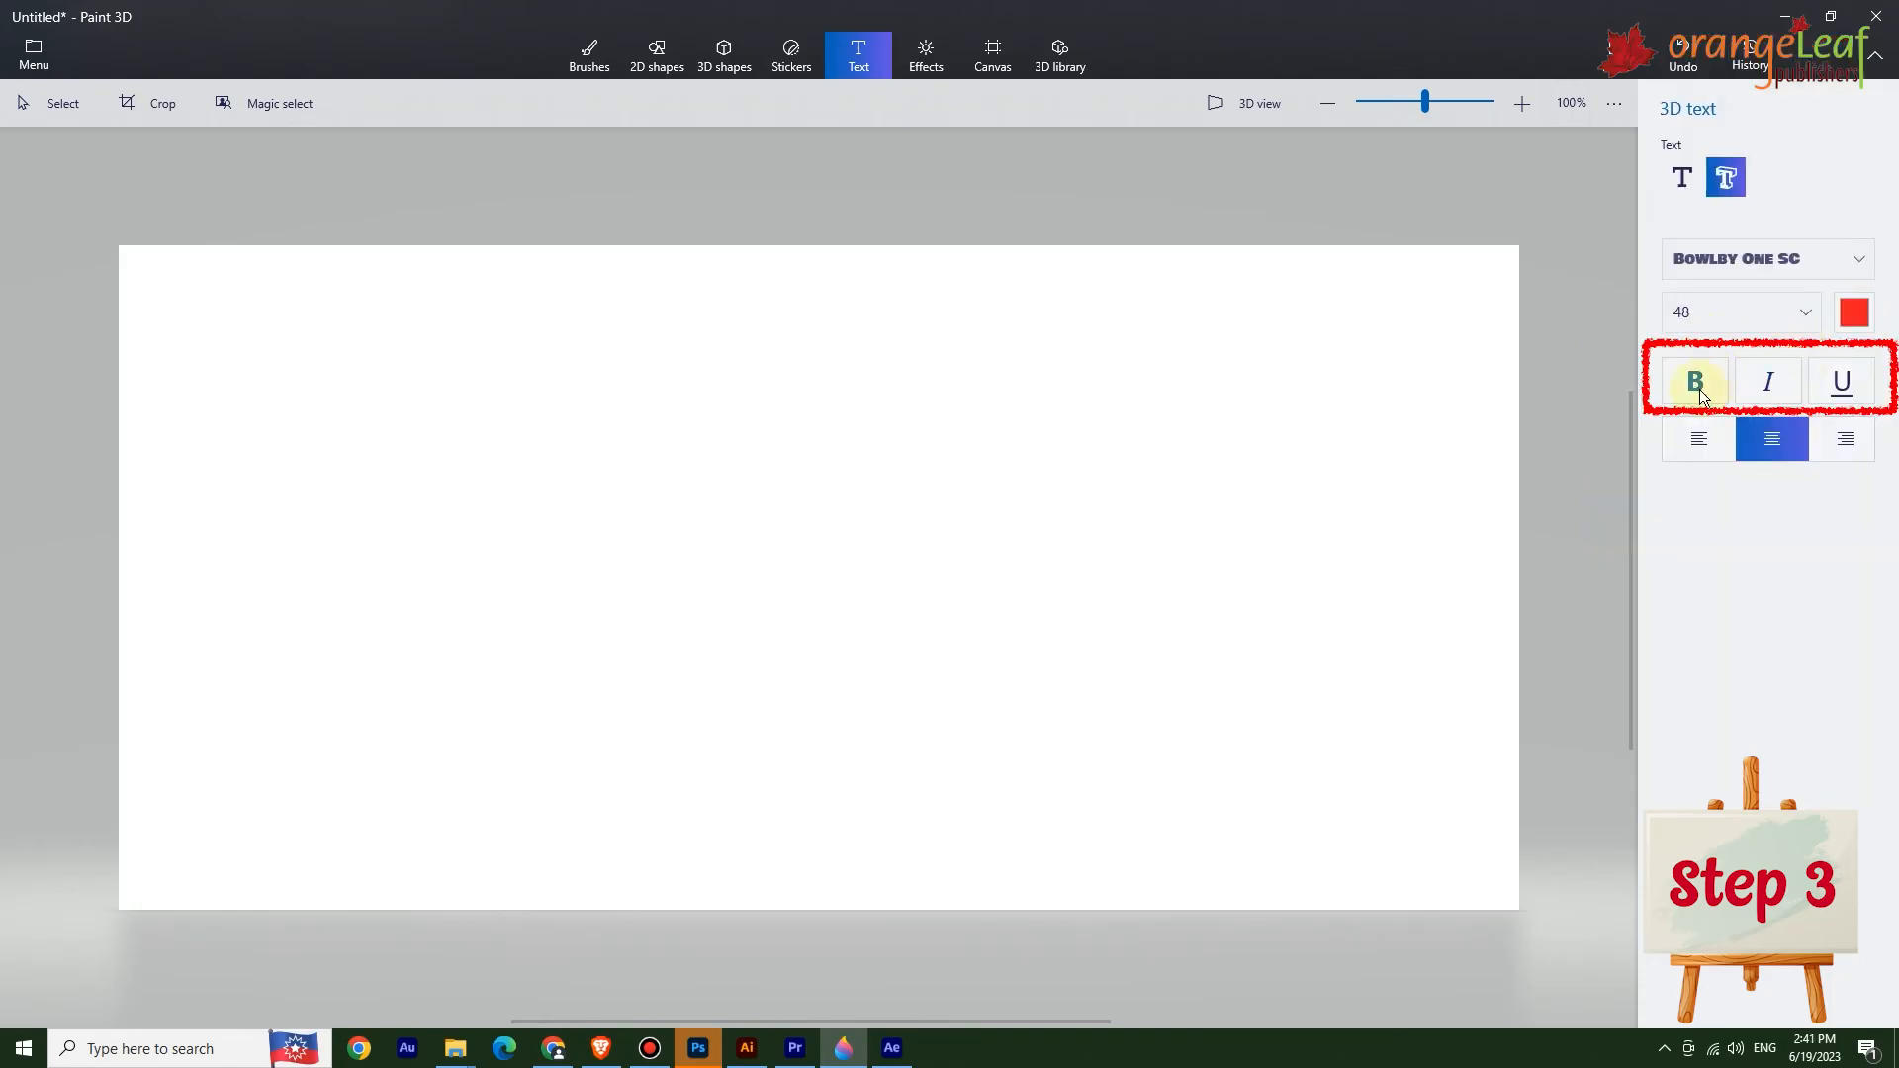
{"action": "left_click", "coordinate": [1693, 387]}
{"action": "left_click", "coordinate": [1699, 443]}
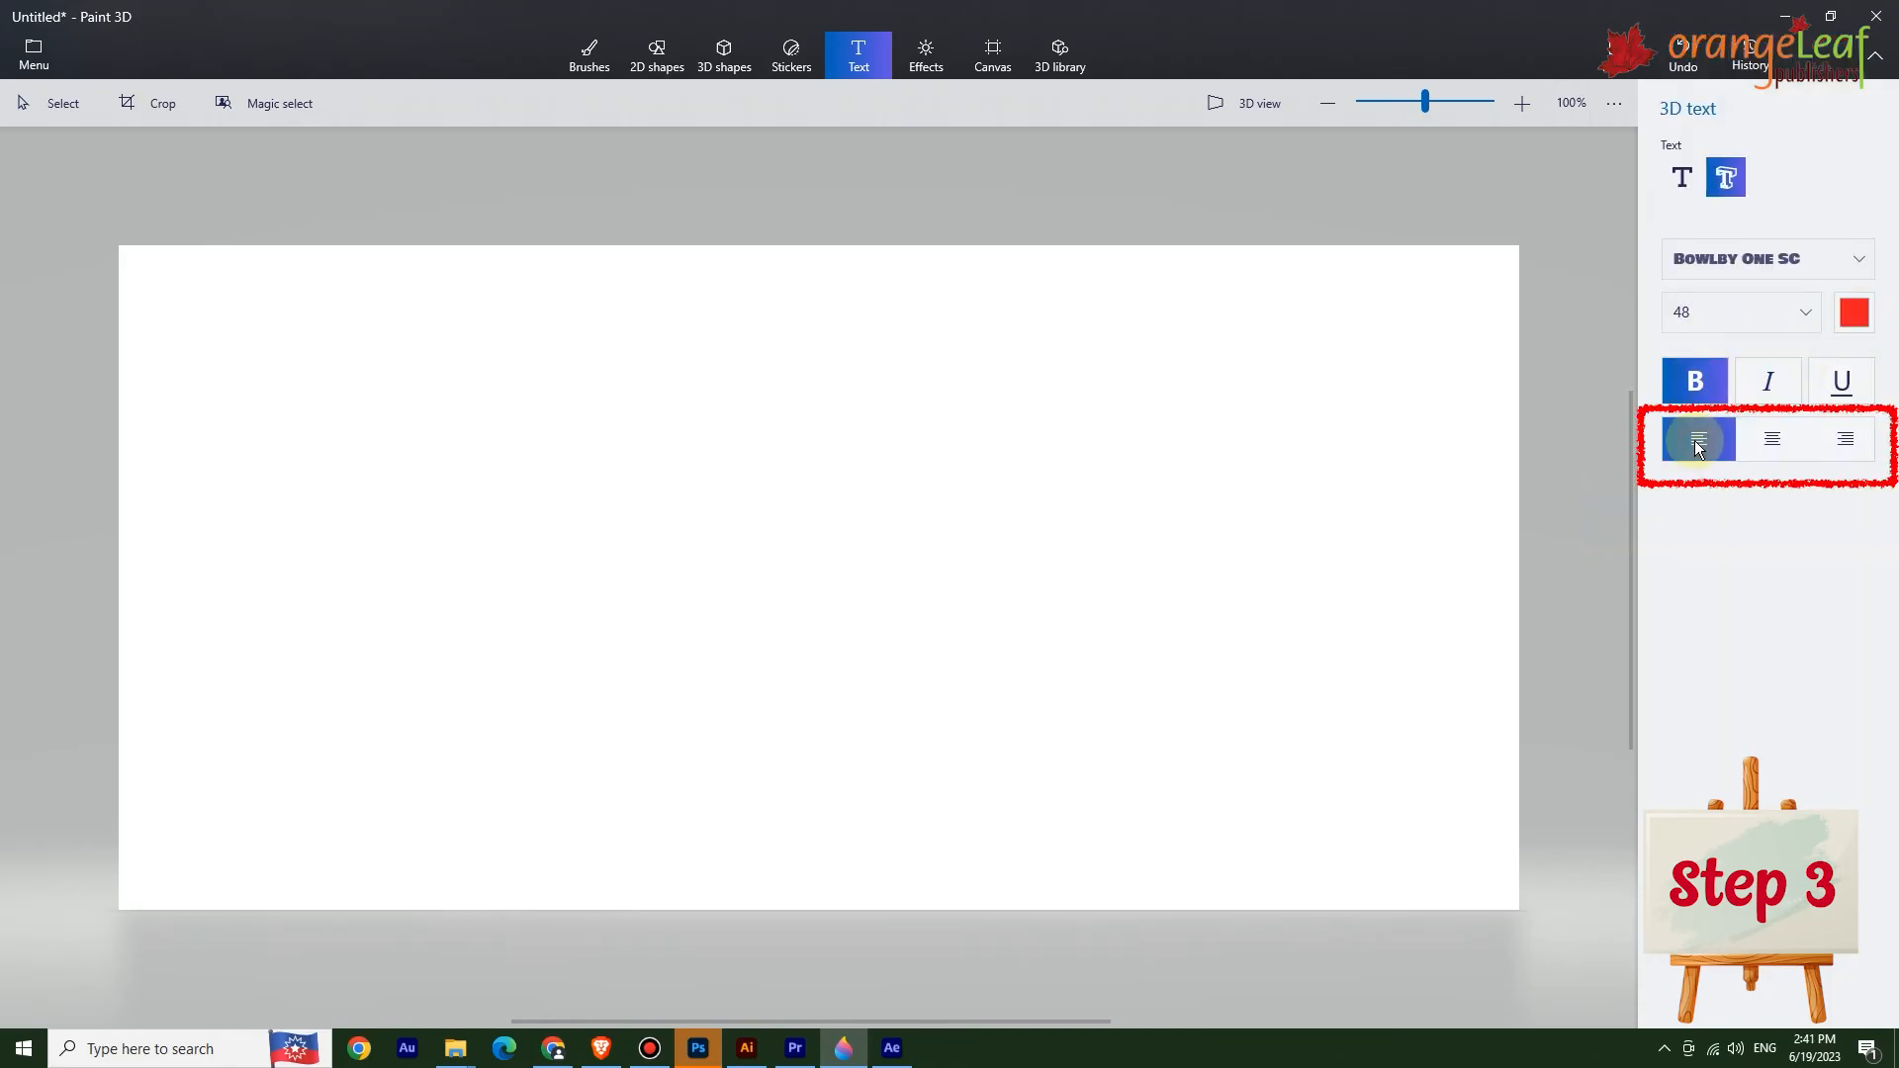
Place a 3D text box on the canvas, type "3D TEXT" and commit it.
{"action": "left_click", "coordinate": [492, 505]}
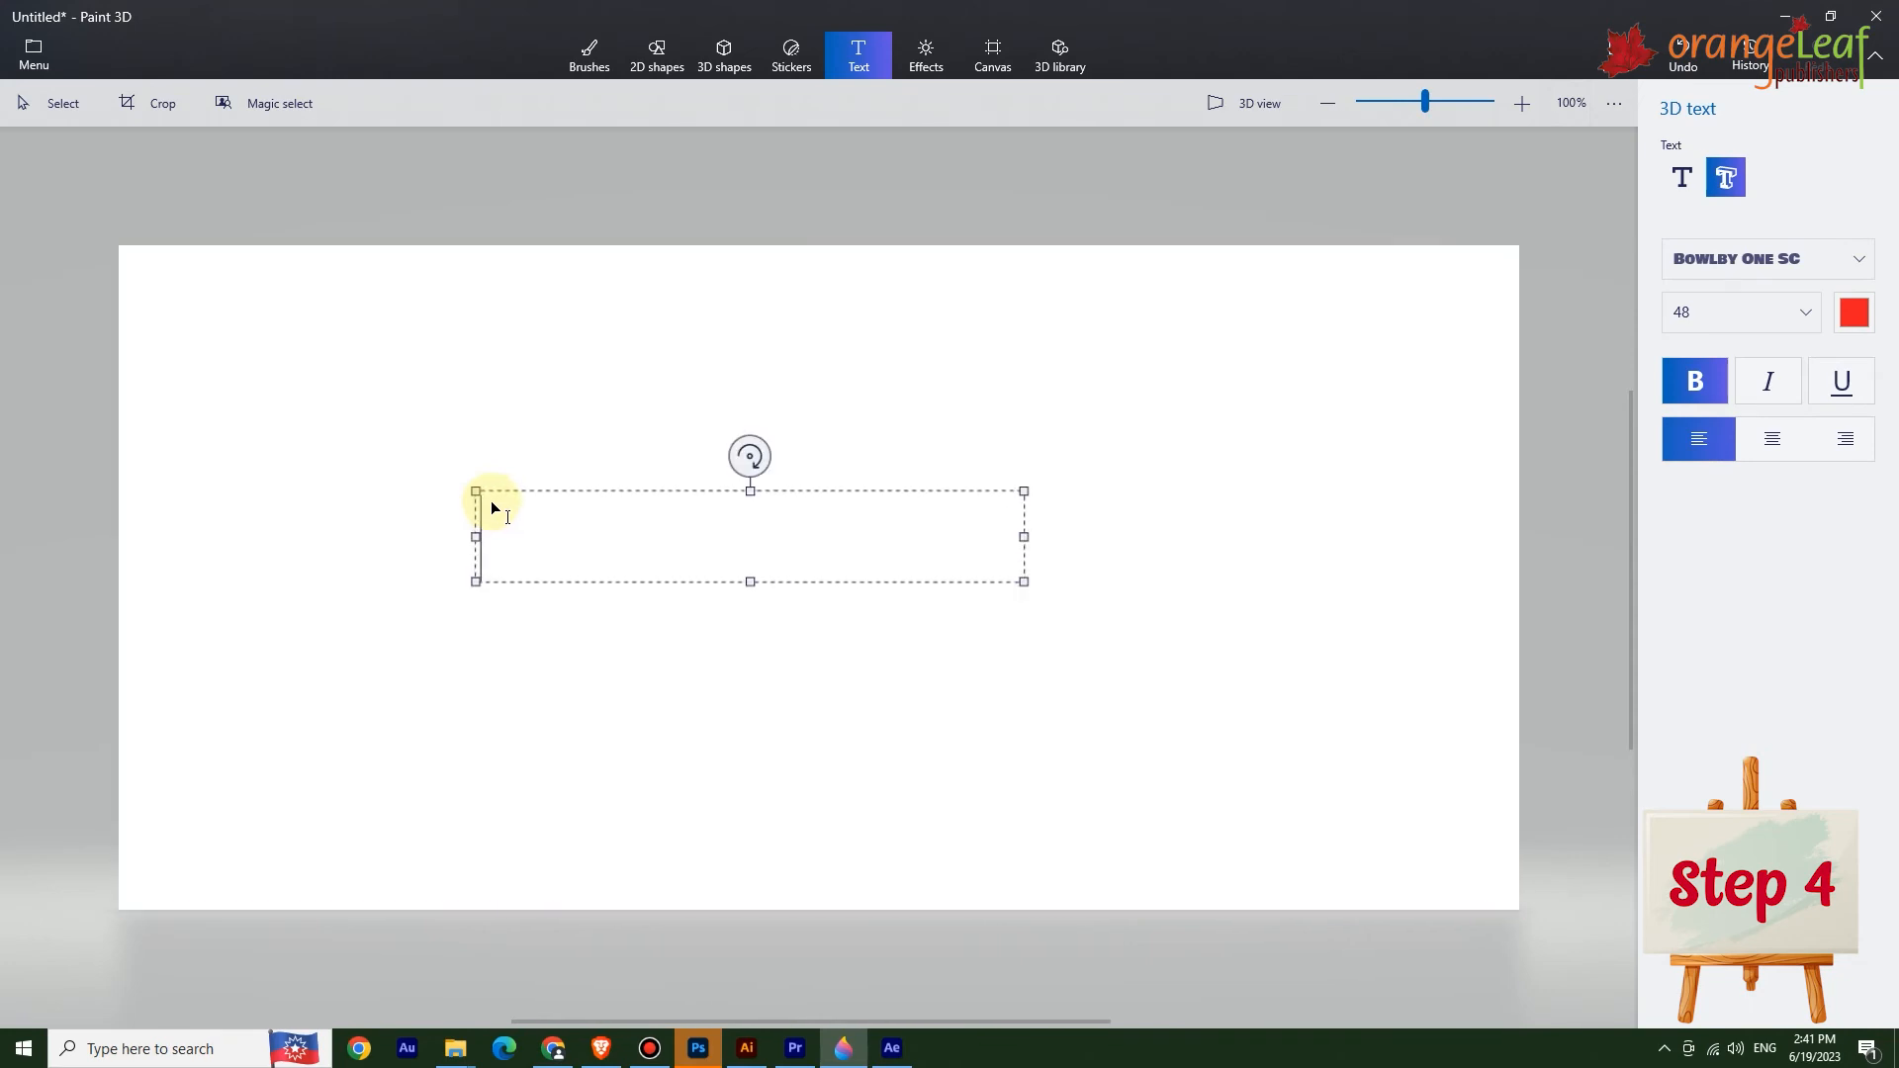
{"action": "type", "text": "3D TEXT"}
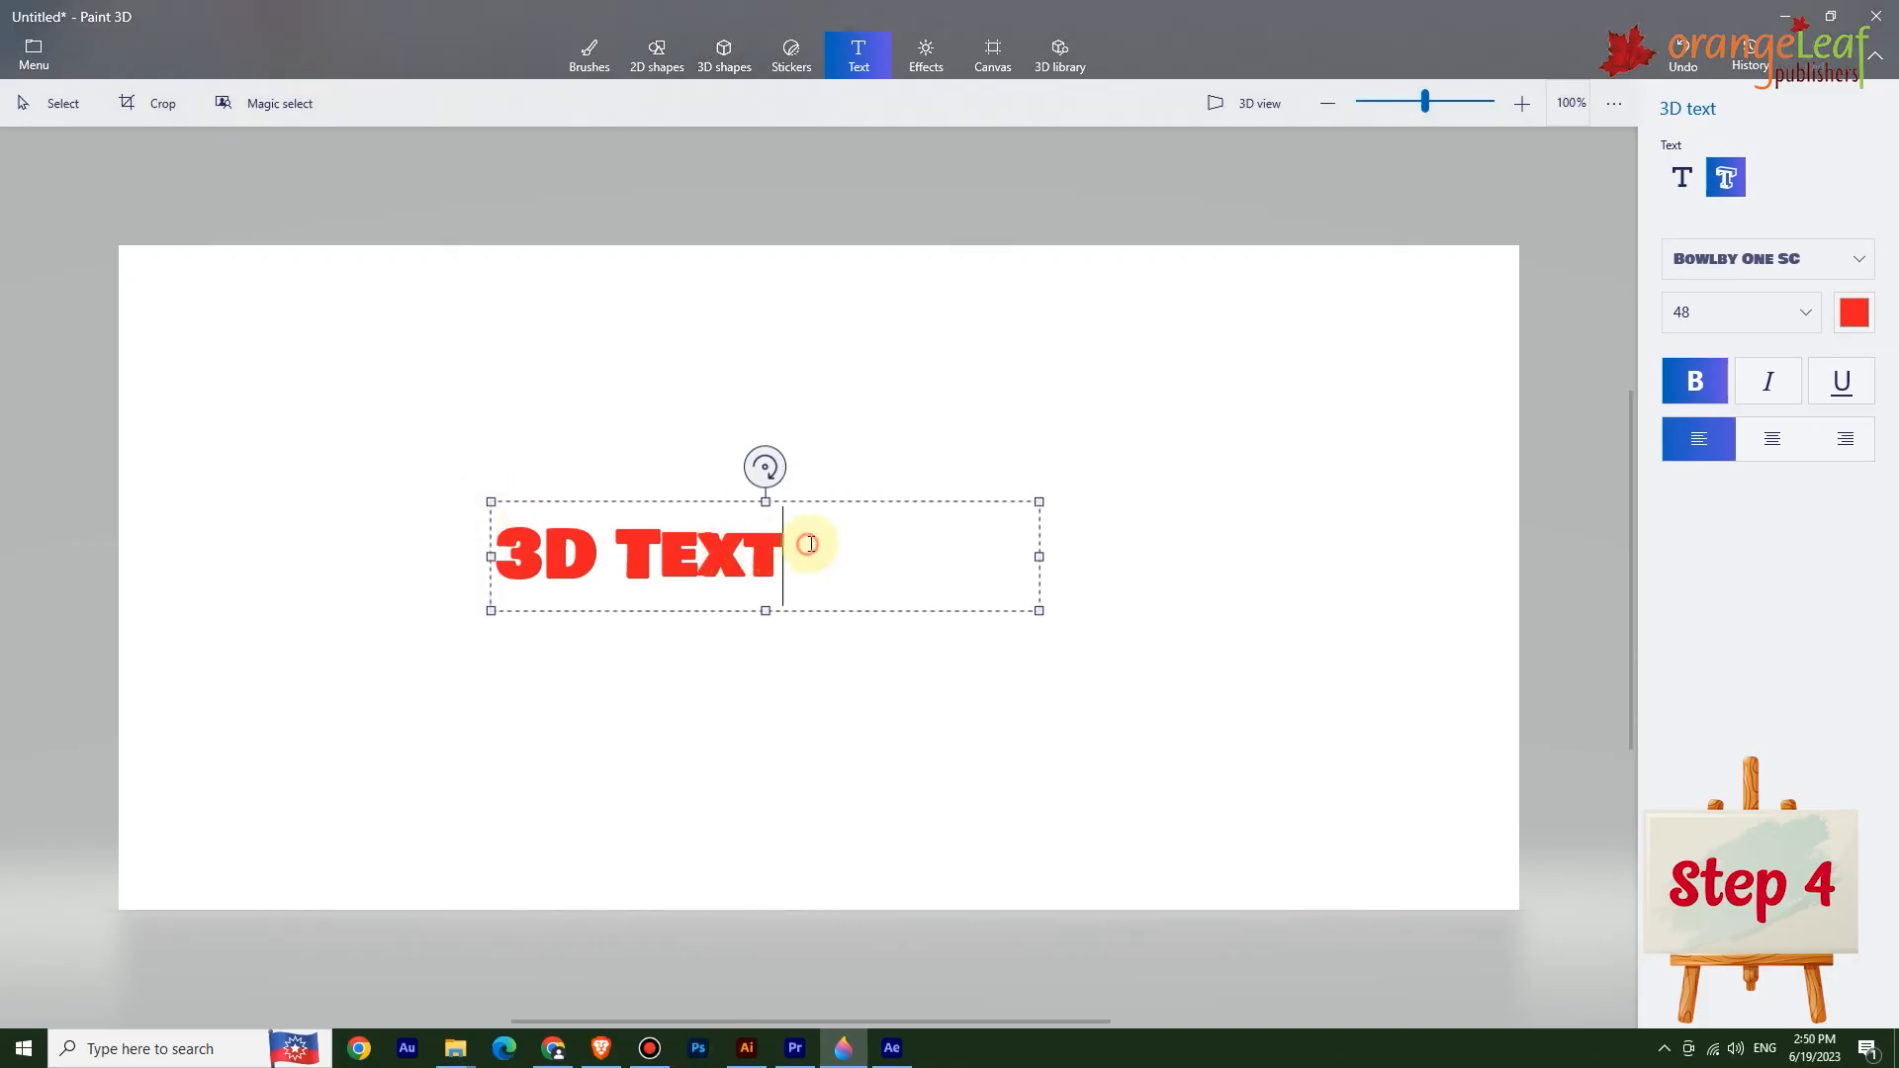
{"action": "left_click", "coordinate": [950, 698]}
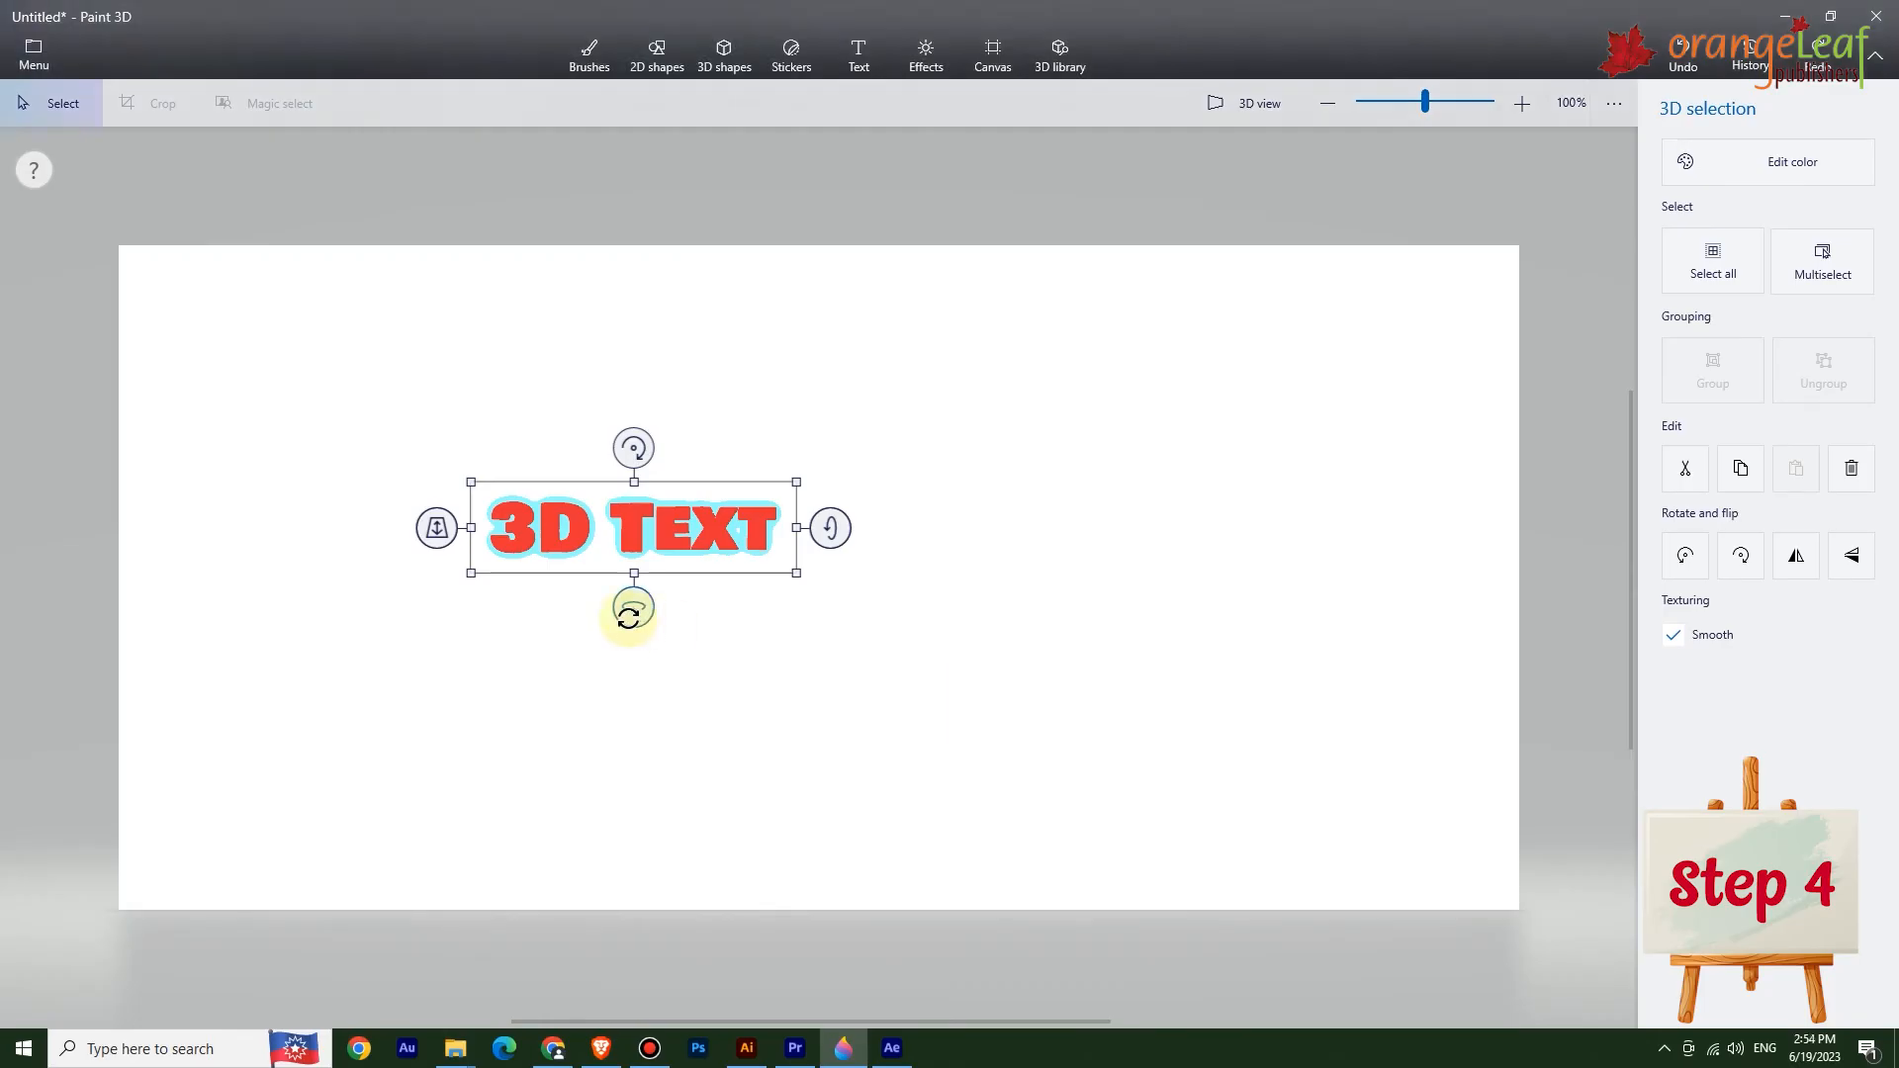
Rotate the 3D text slightly with its rotation handles.
{"action": "mouse_move", "coordinate": [631, 607]}
{"action": "left_mouse_down"}
{"action": "mouse_move", "coordinate": [761, 622]}
{"action": "mouse_move", "coordinate": [534, 614]}
{"action": "mouse_move", "coordinate": [633, 614]}
{"action": "left_mouse_up"}
{"action": "mouse_move", "coordinate": [836, 526]}
{"action": "left_mouse_down"}
{"action": "mouse_move", "coordinate": [835, 568]}
{"action": "mouse_move", "coordinate": [866, 405]}
{"action": "mouse_move", "coordinate": [836, 524]}
{"action": "left_mouse_up"}
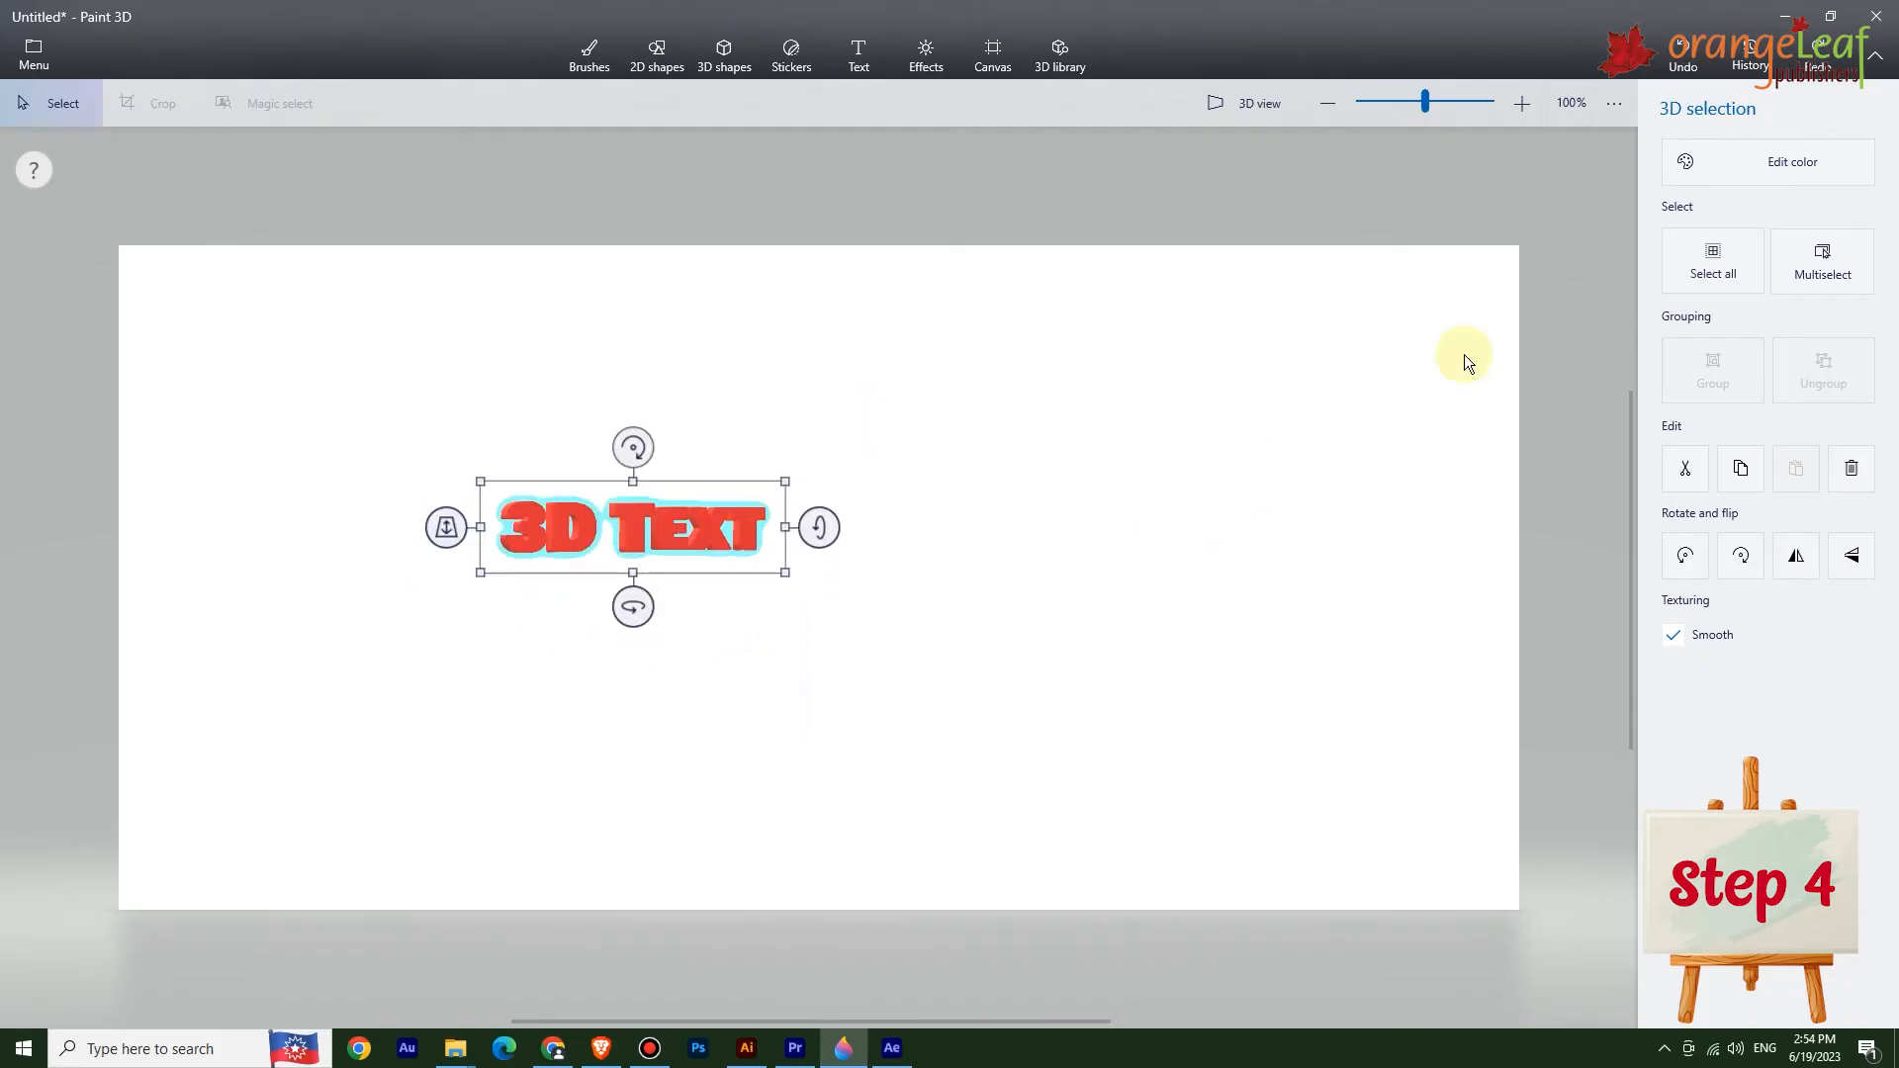
Recolour the 3D text through Edit color, trying several palette colours and ending on purple.
{"action": "left_click", "coordinate": [1755, 163]}
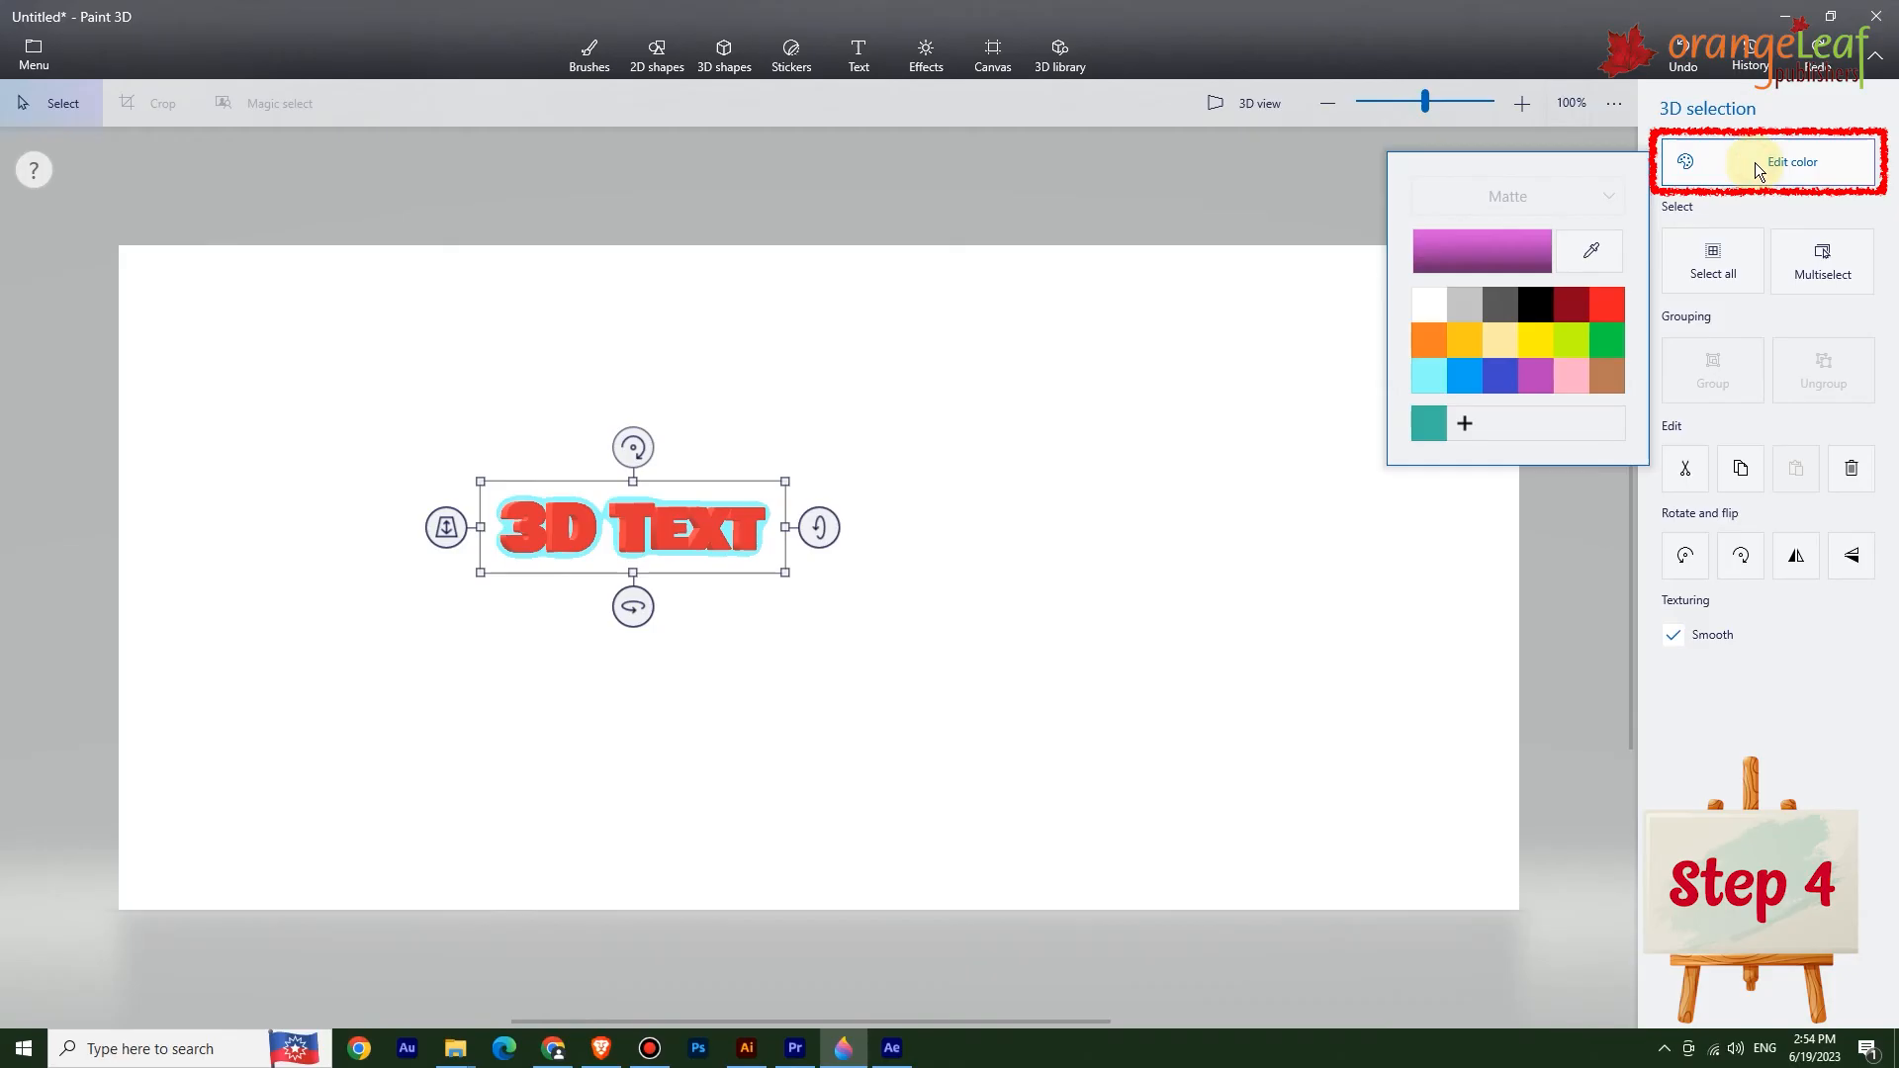
{"action": "left_click", "coordinate": [1573, 340]}
{"action": "left_click", "coordinate": [1533, 342]}
{"action": "left_click", "coordinate": [1427, 340]}
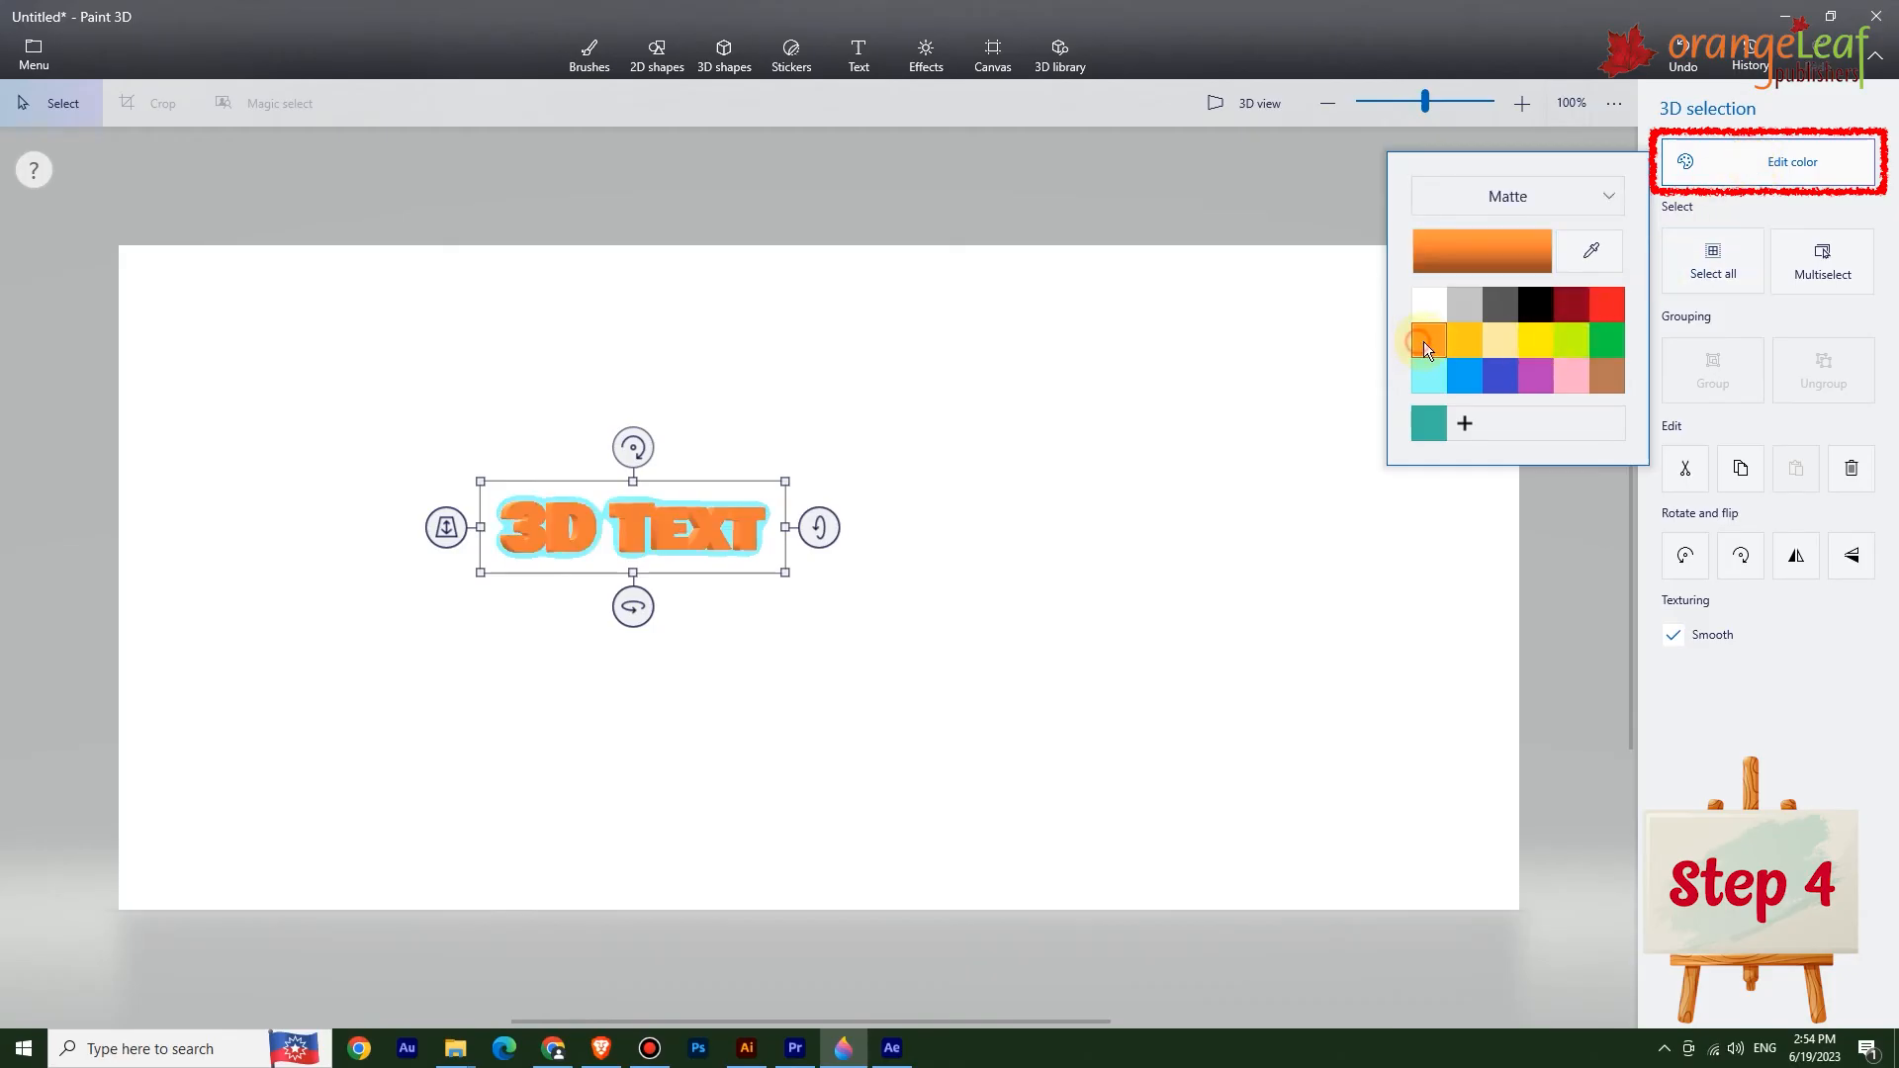
{"action": "left_click", "coordinate": [1511, 382]}
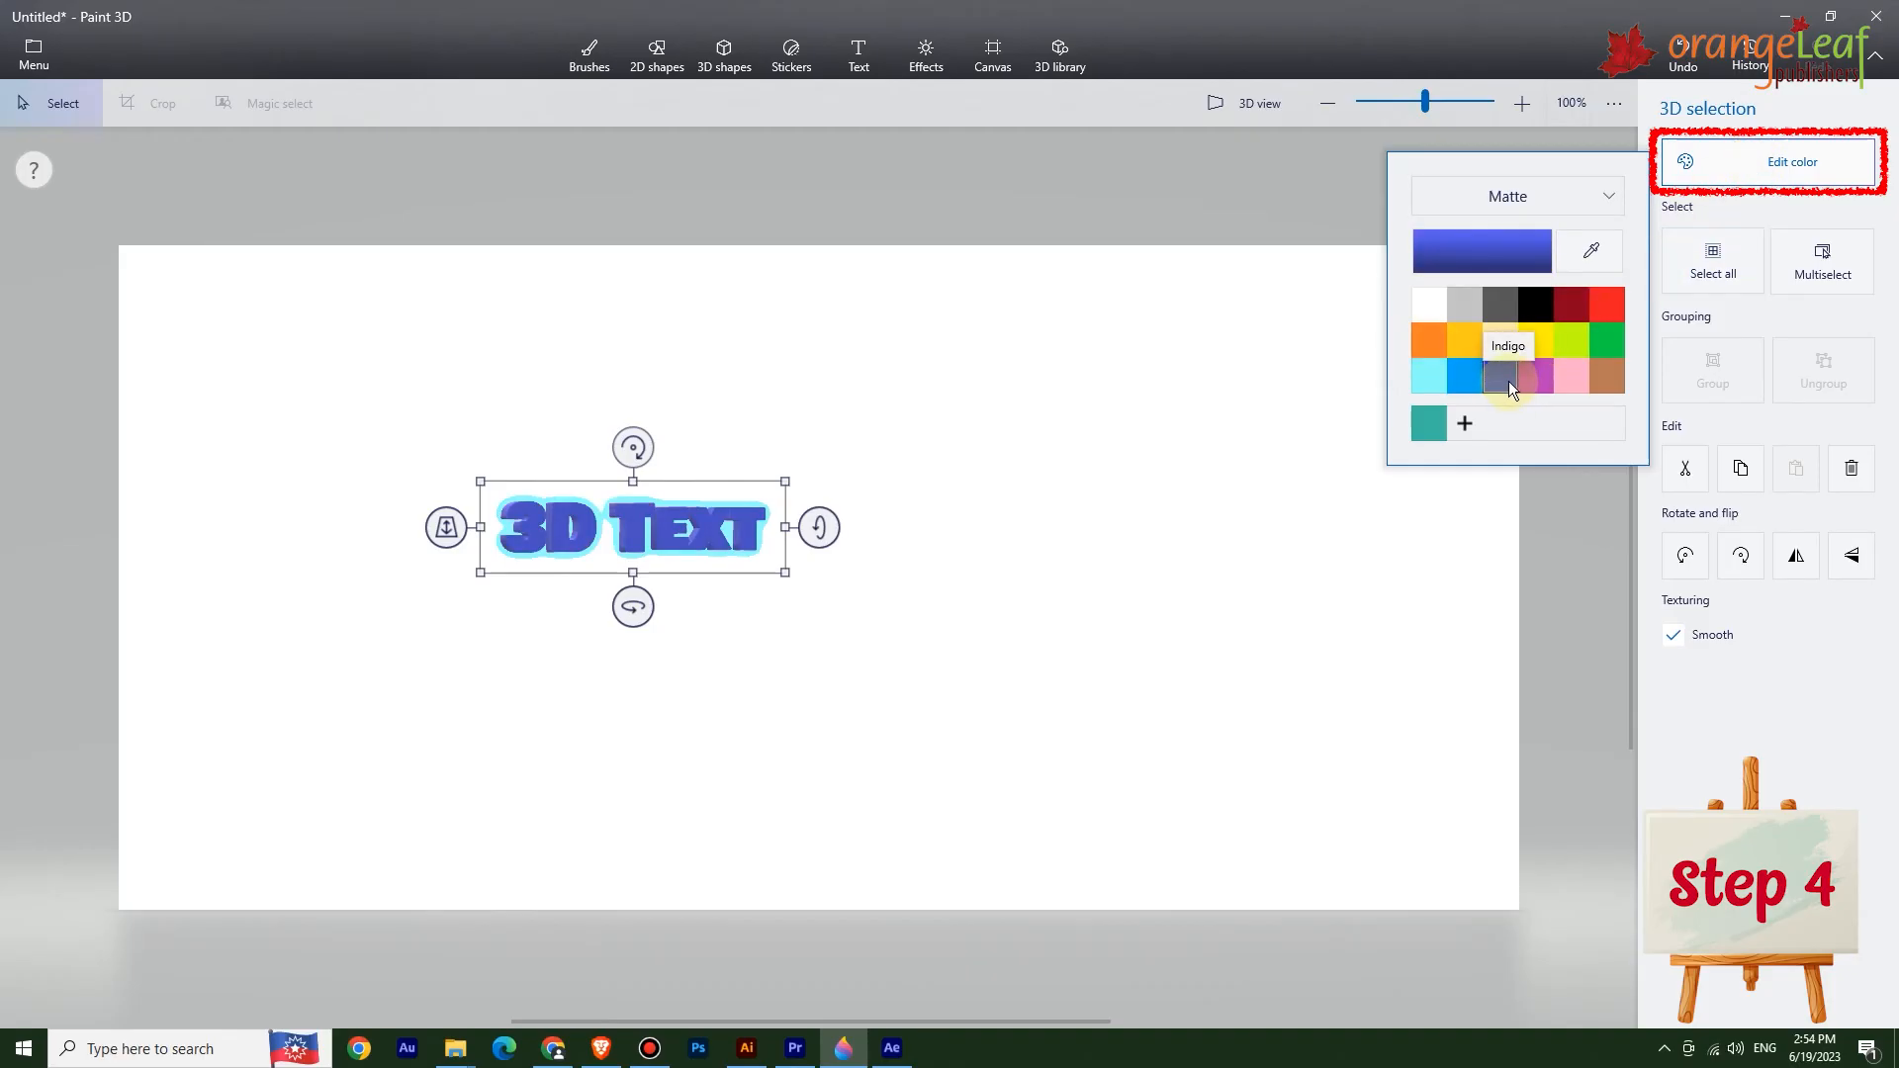
{"action": "left_click", "coordinate": [1546, 386]}
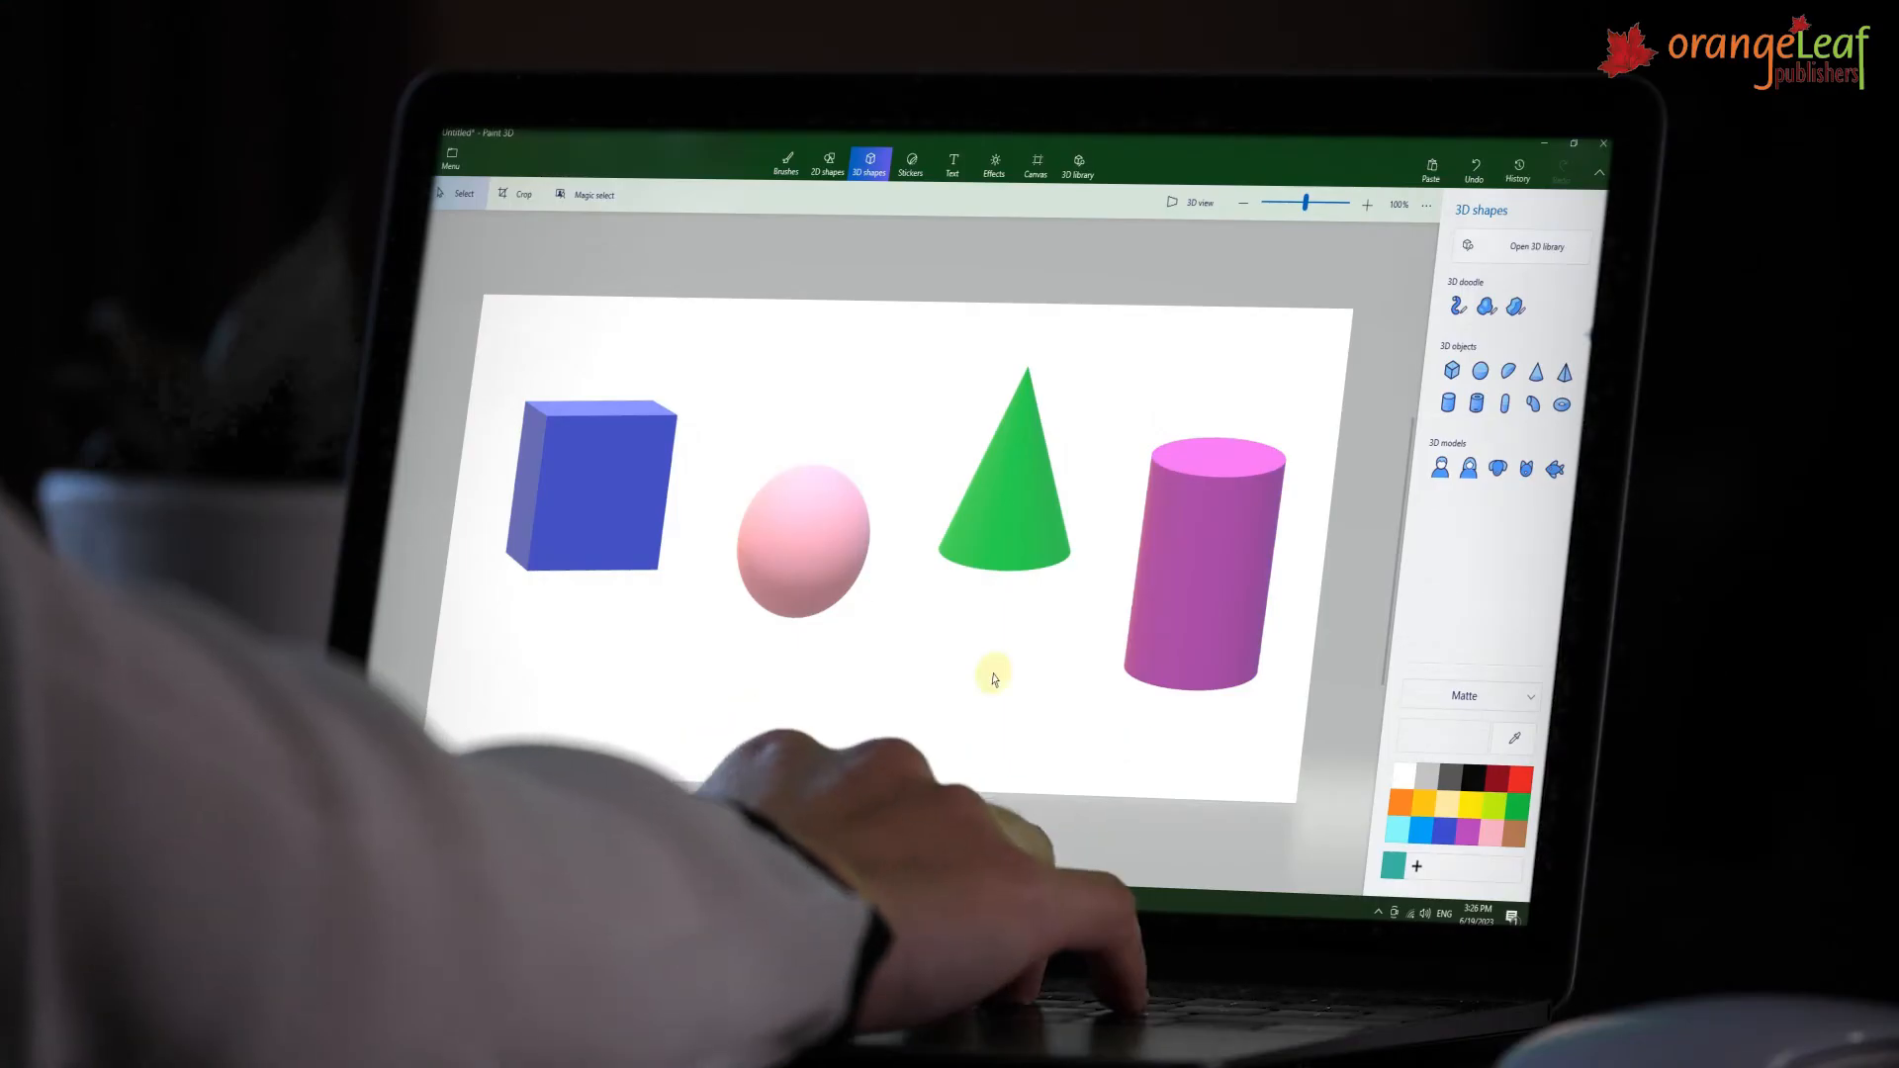
Box-select all four 3D shapes on the canvas.
{"action": "mouse_move", "coordinate": [494, 272]}
{"action": "left_mouse_down"}
{"action": "mouse_move", "coordinate": [861, 607]}
{"action": "mouse_move", "coordinate": [1280, 840]}
{"action": "left_mouse_up"}
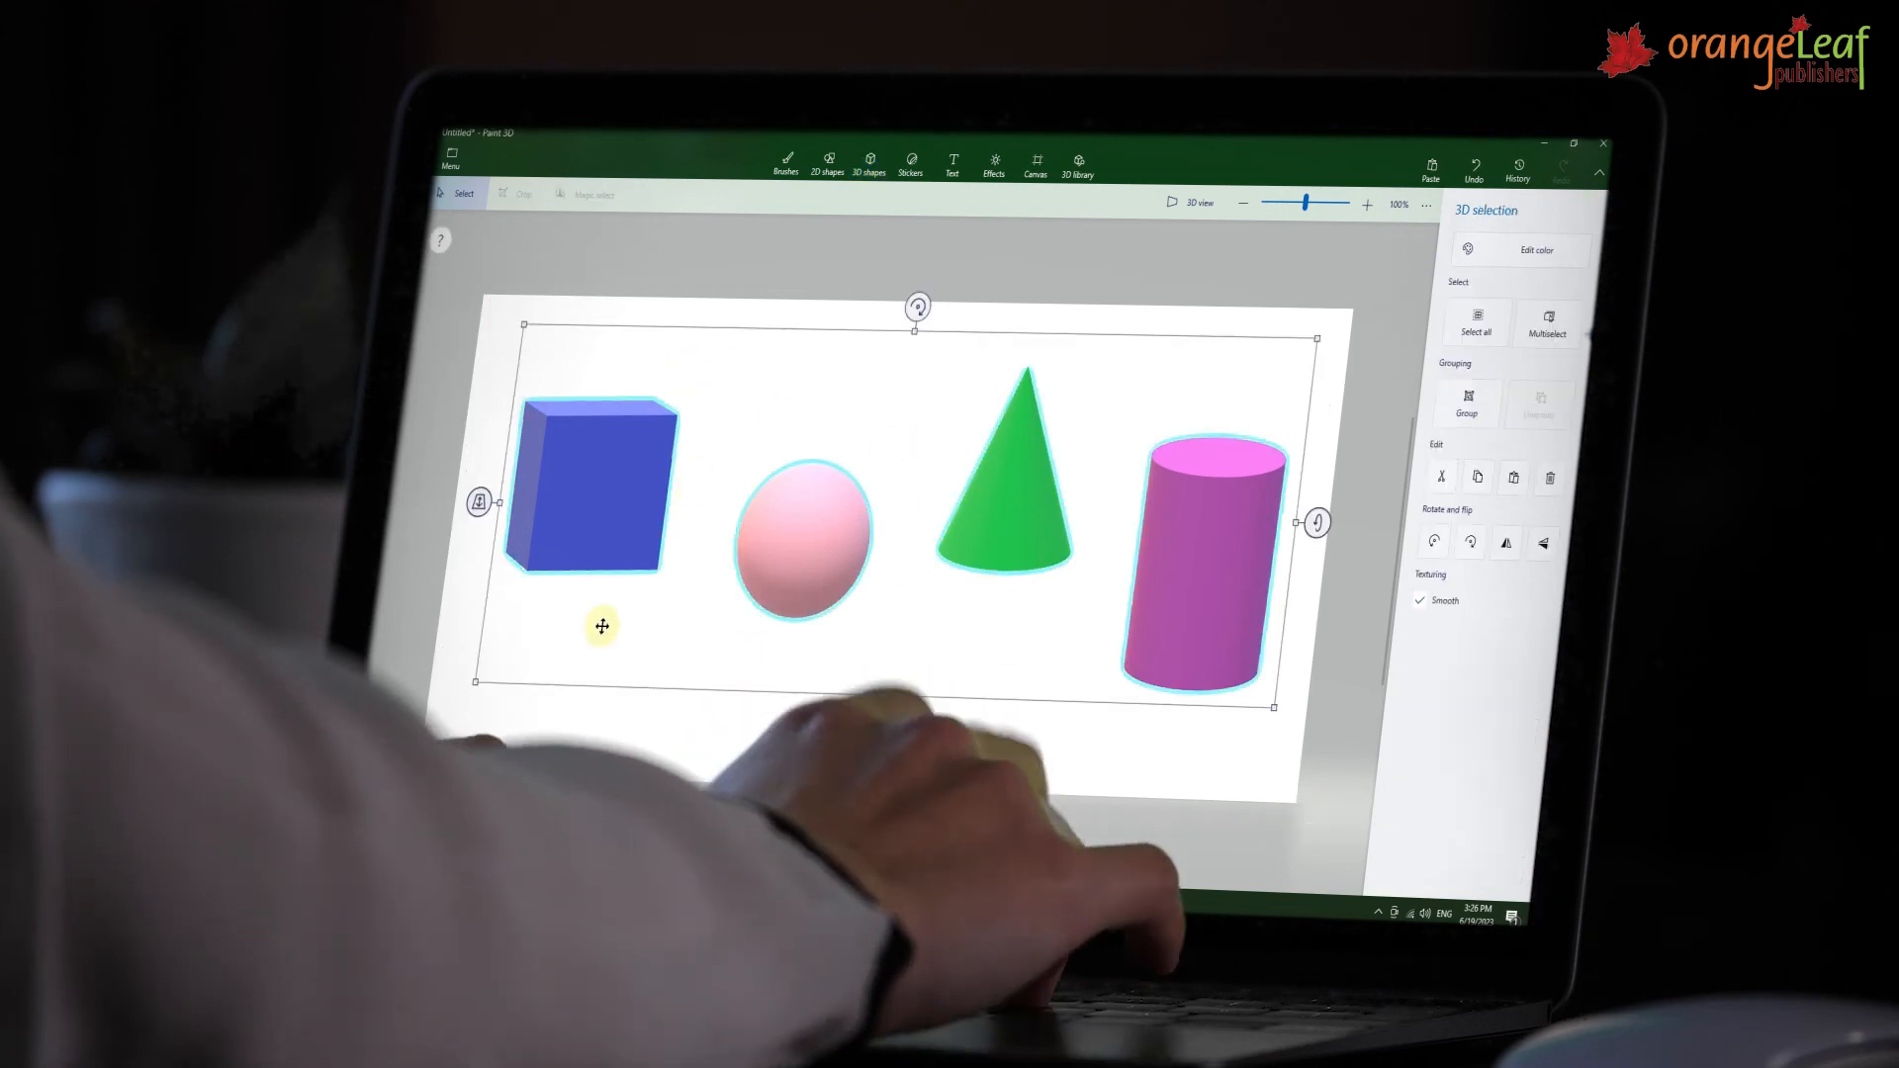
{"action": "left_click", "coordinate": [452, 159]}
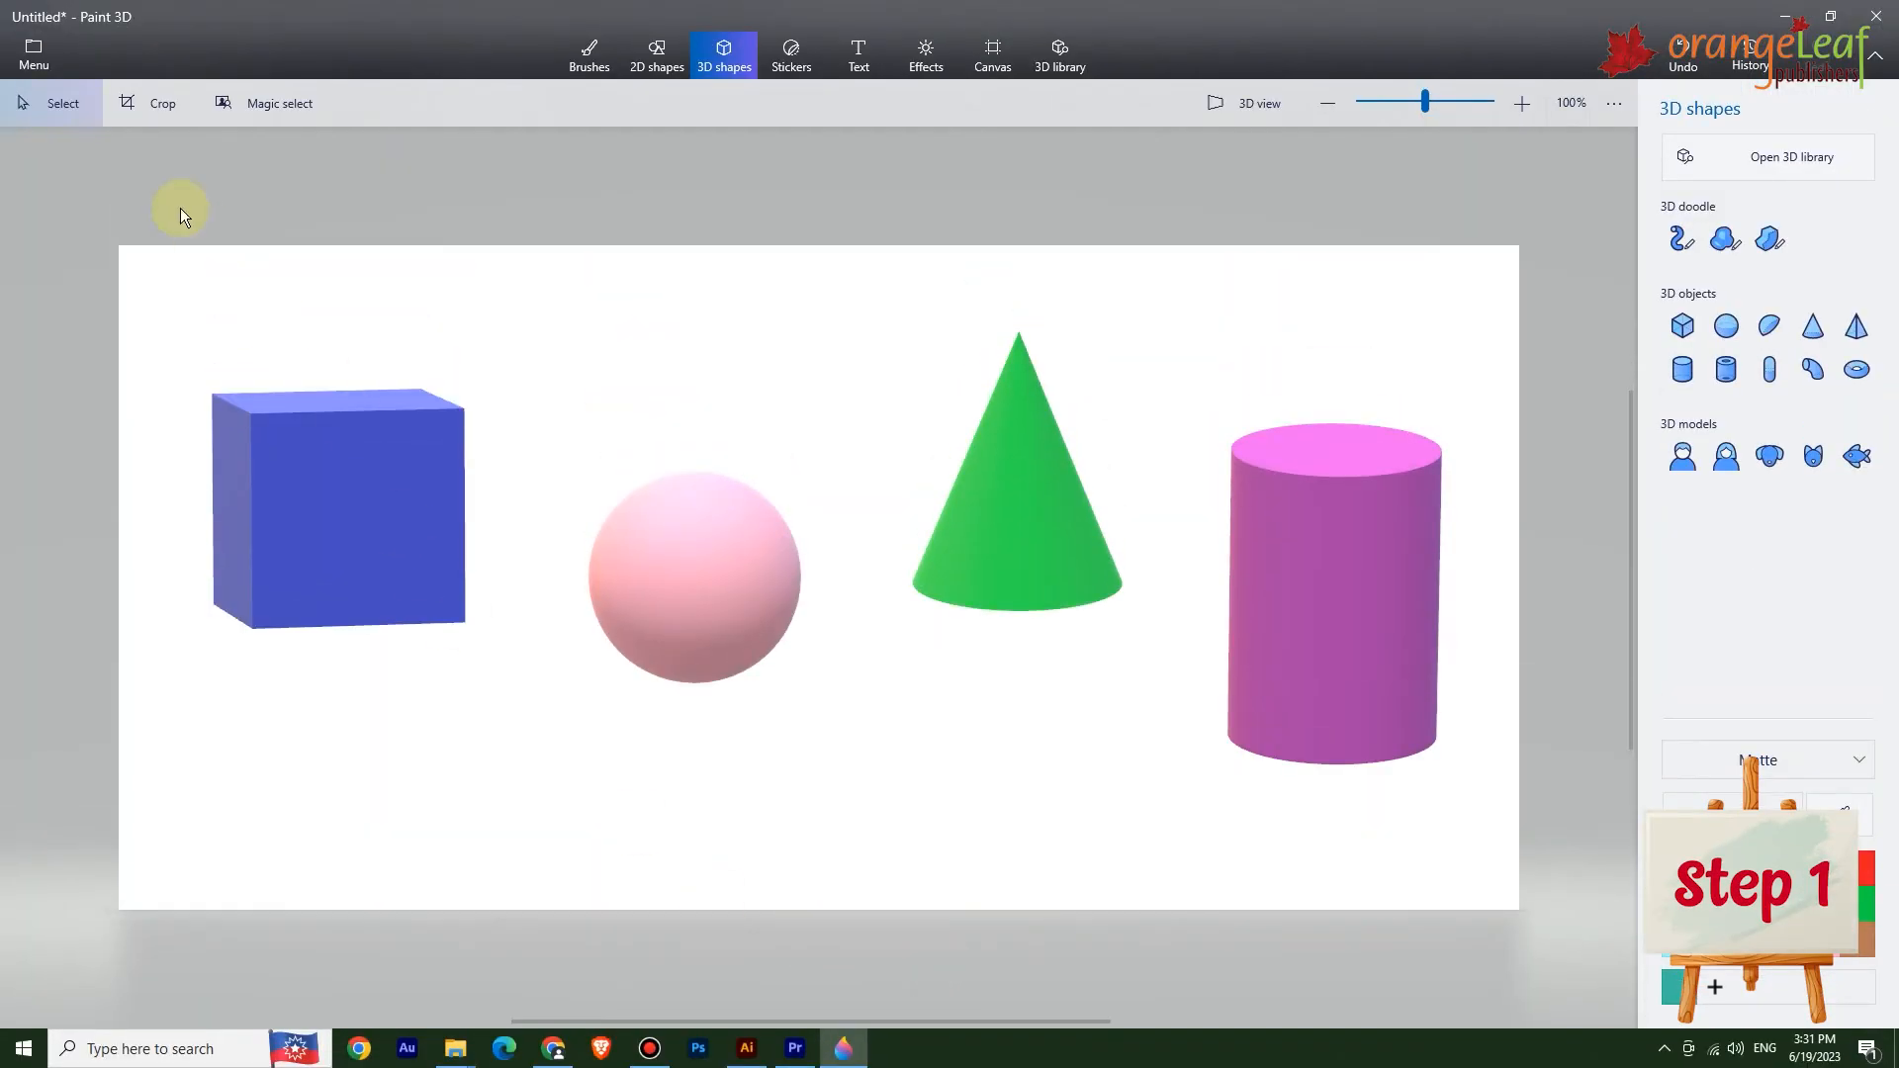
Save a copy of the canvas as a PNG image to the Desktop.
{"action": "left_click", "coordinate": [38, 63]}
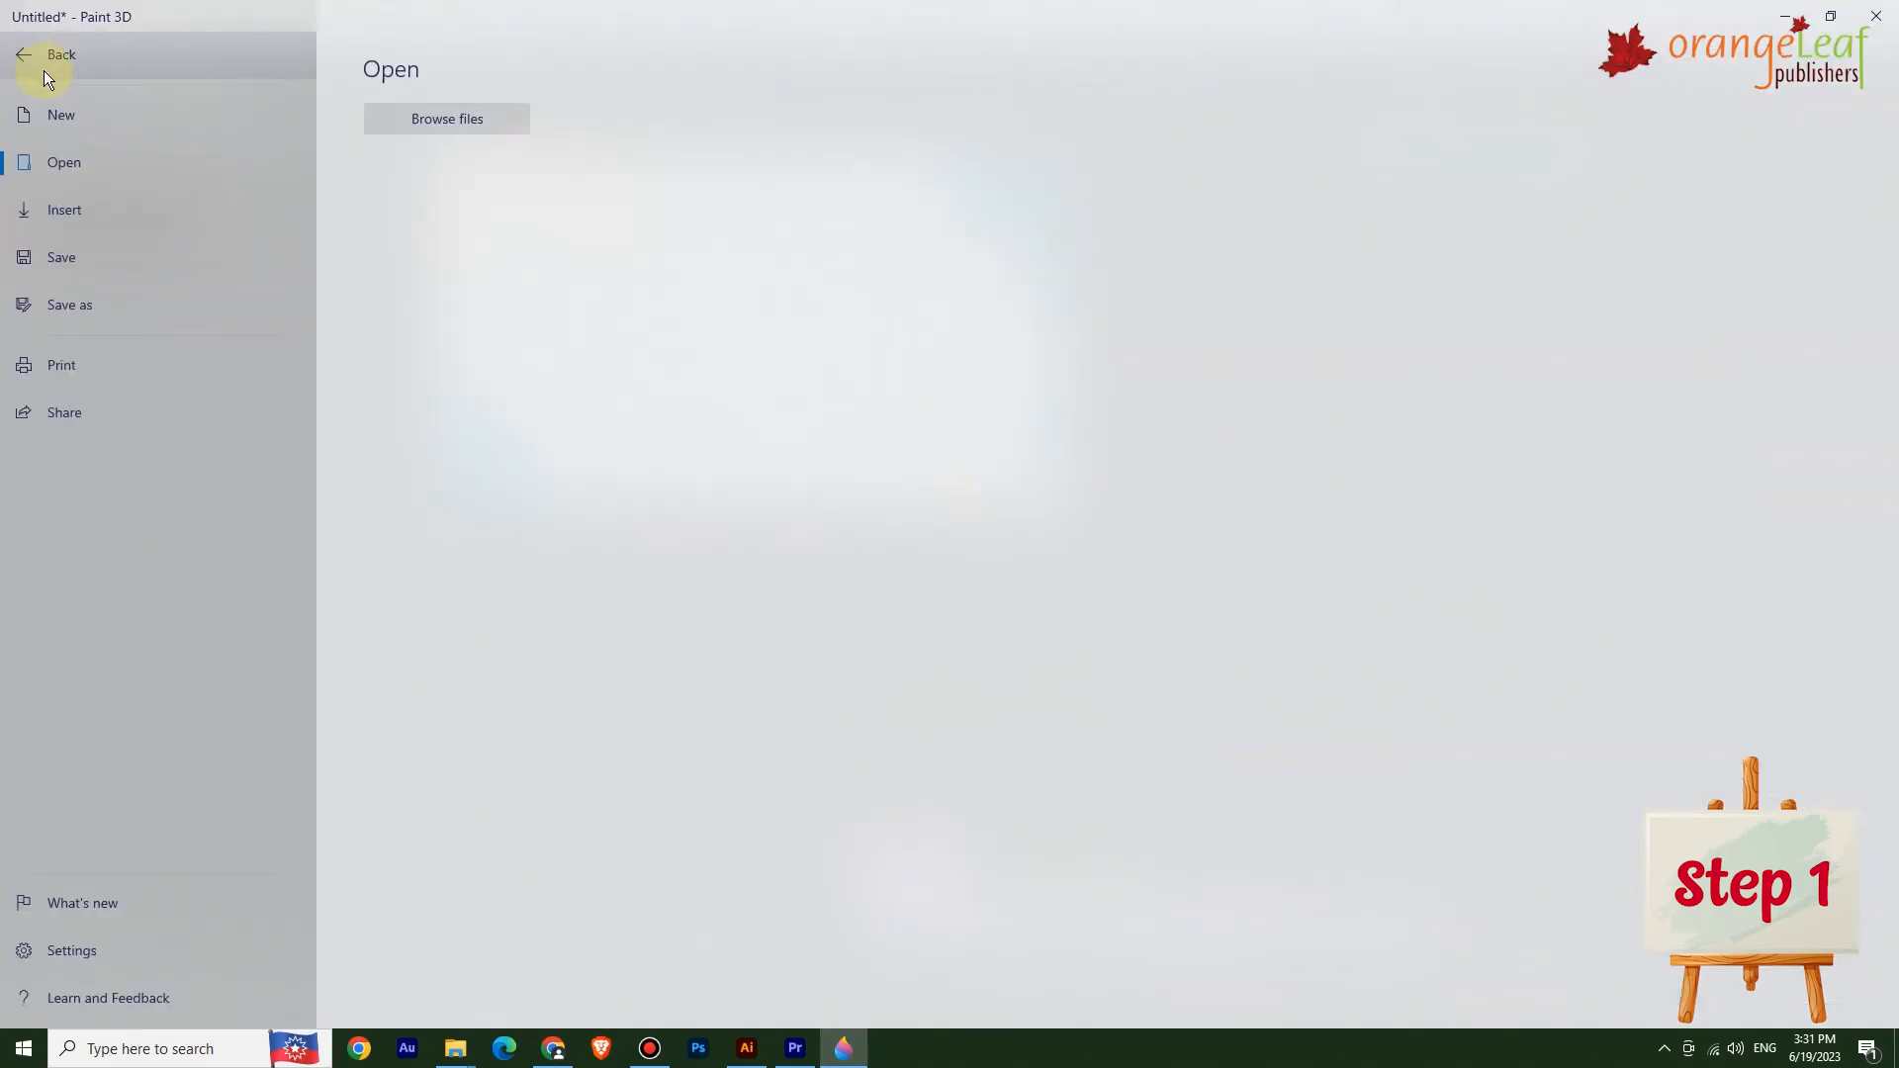
{"action": "left_click", "coordinate": [98, 308]}
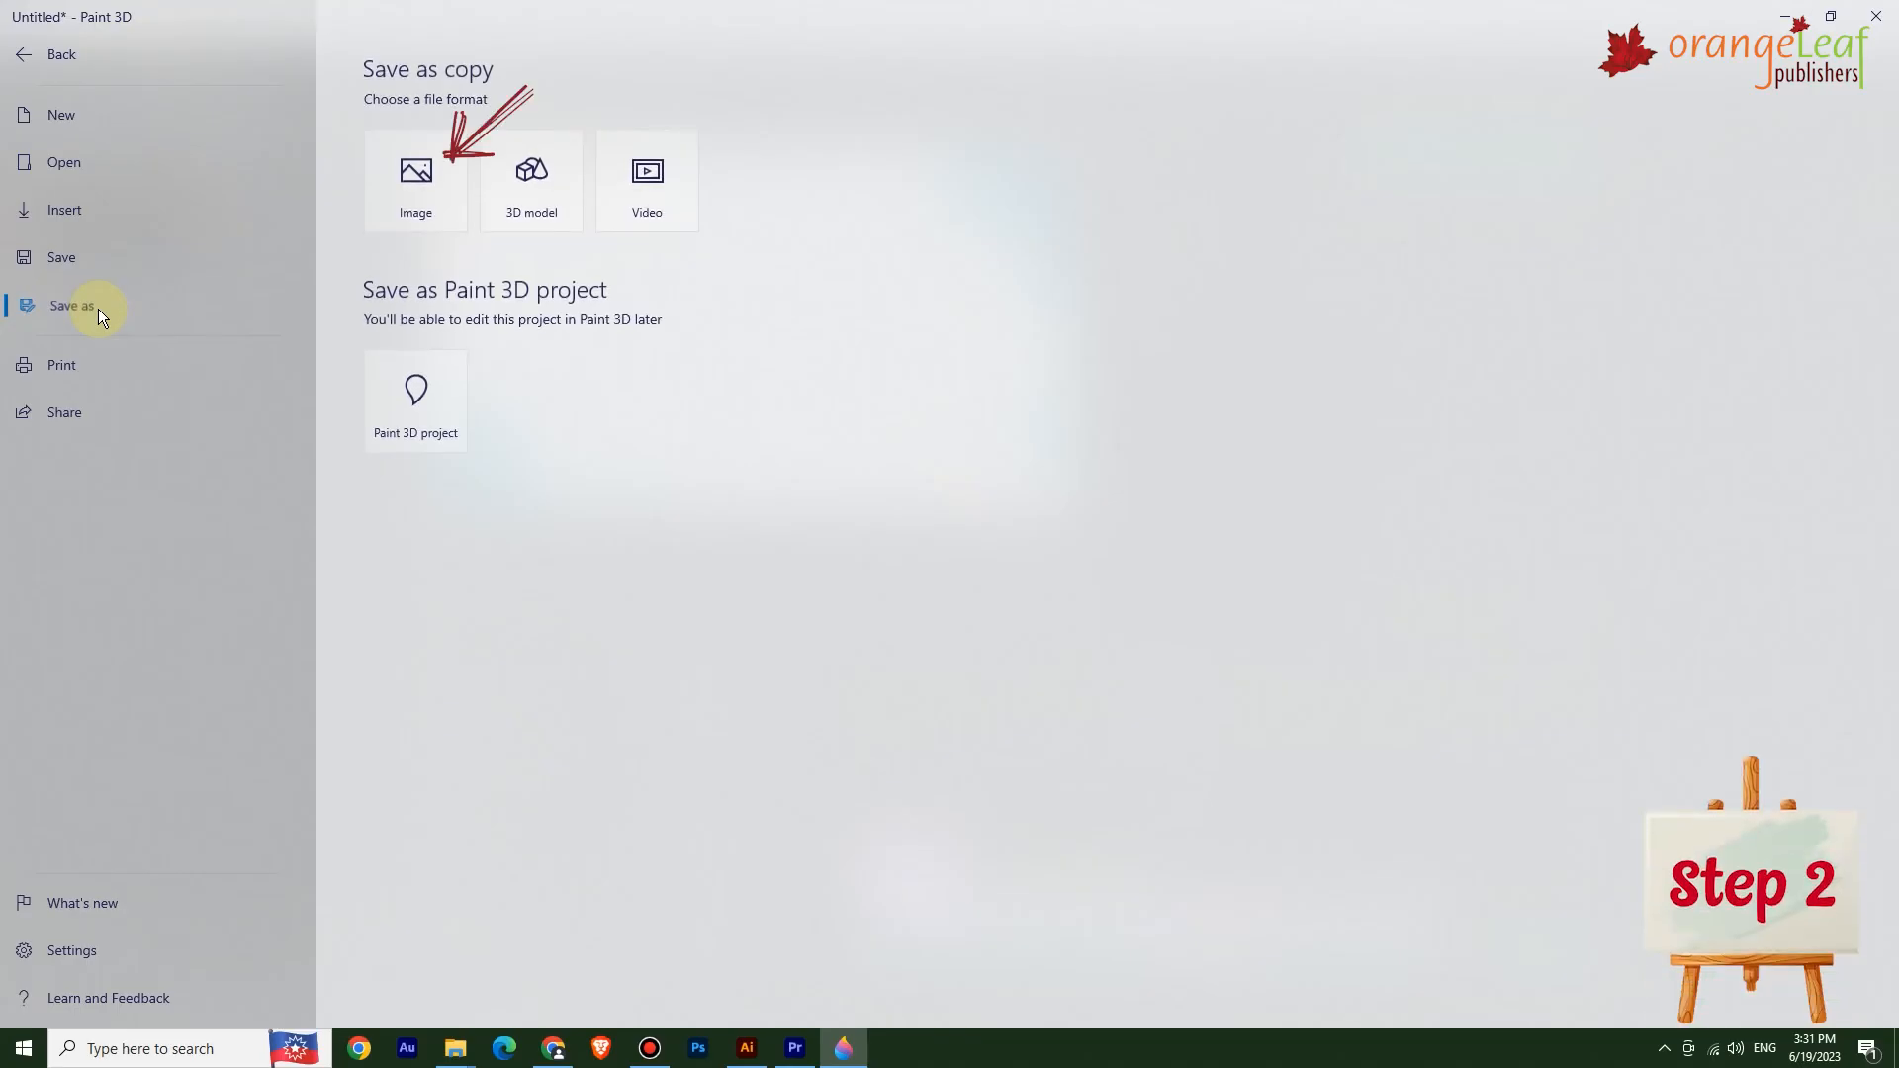
{"action": "left_click", "coordinate": [415, 170]}
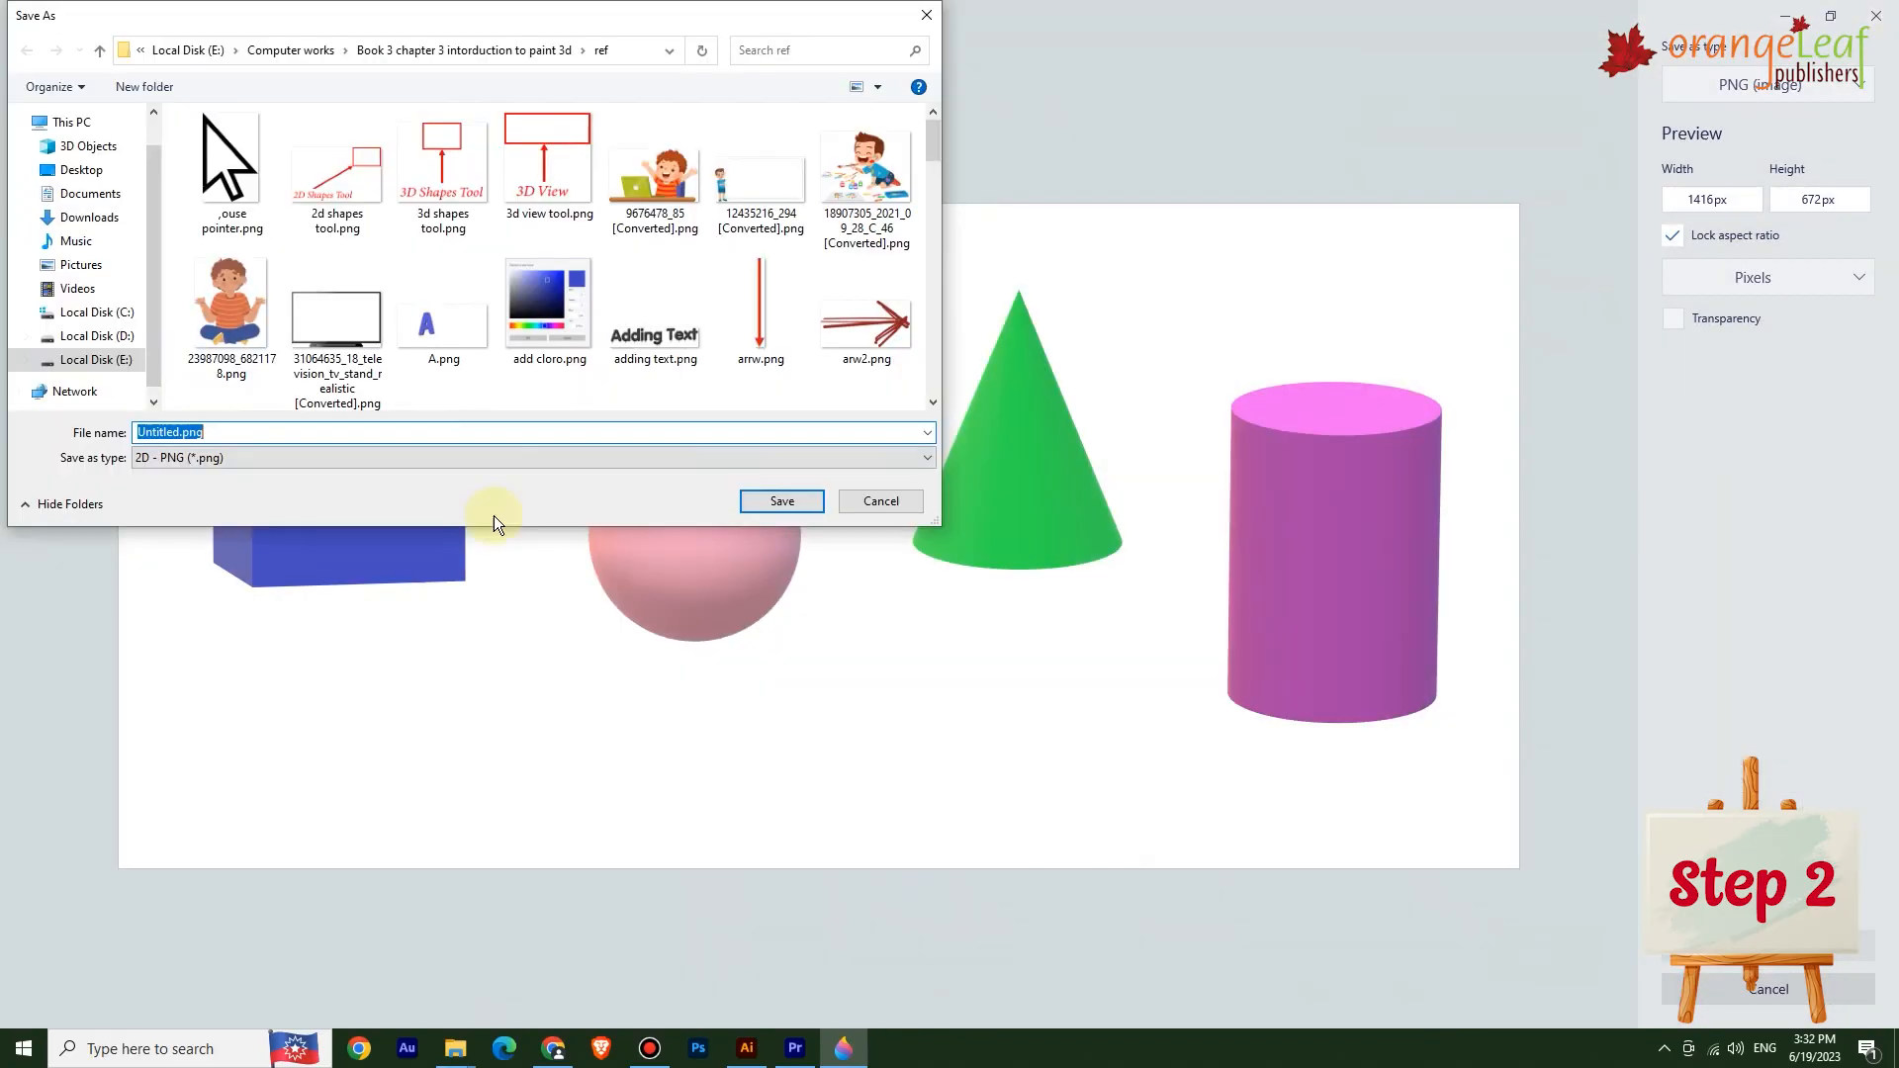
{"action": "left_click", "coordinate": [81, 170]}
{"action": "left_click", "coordinate": [783, 502]}
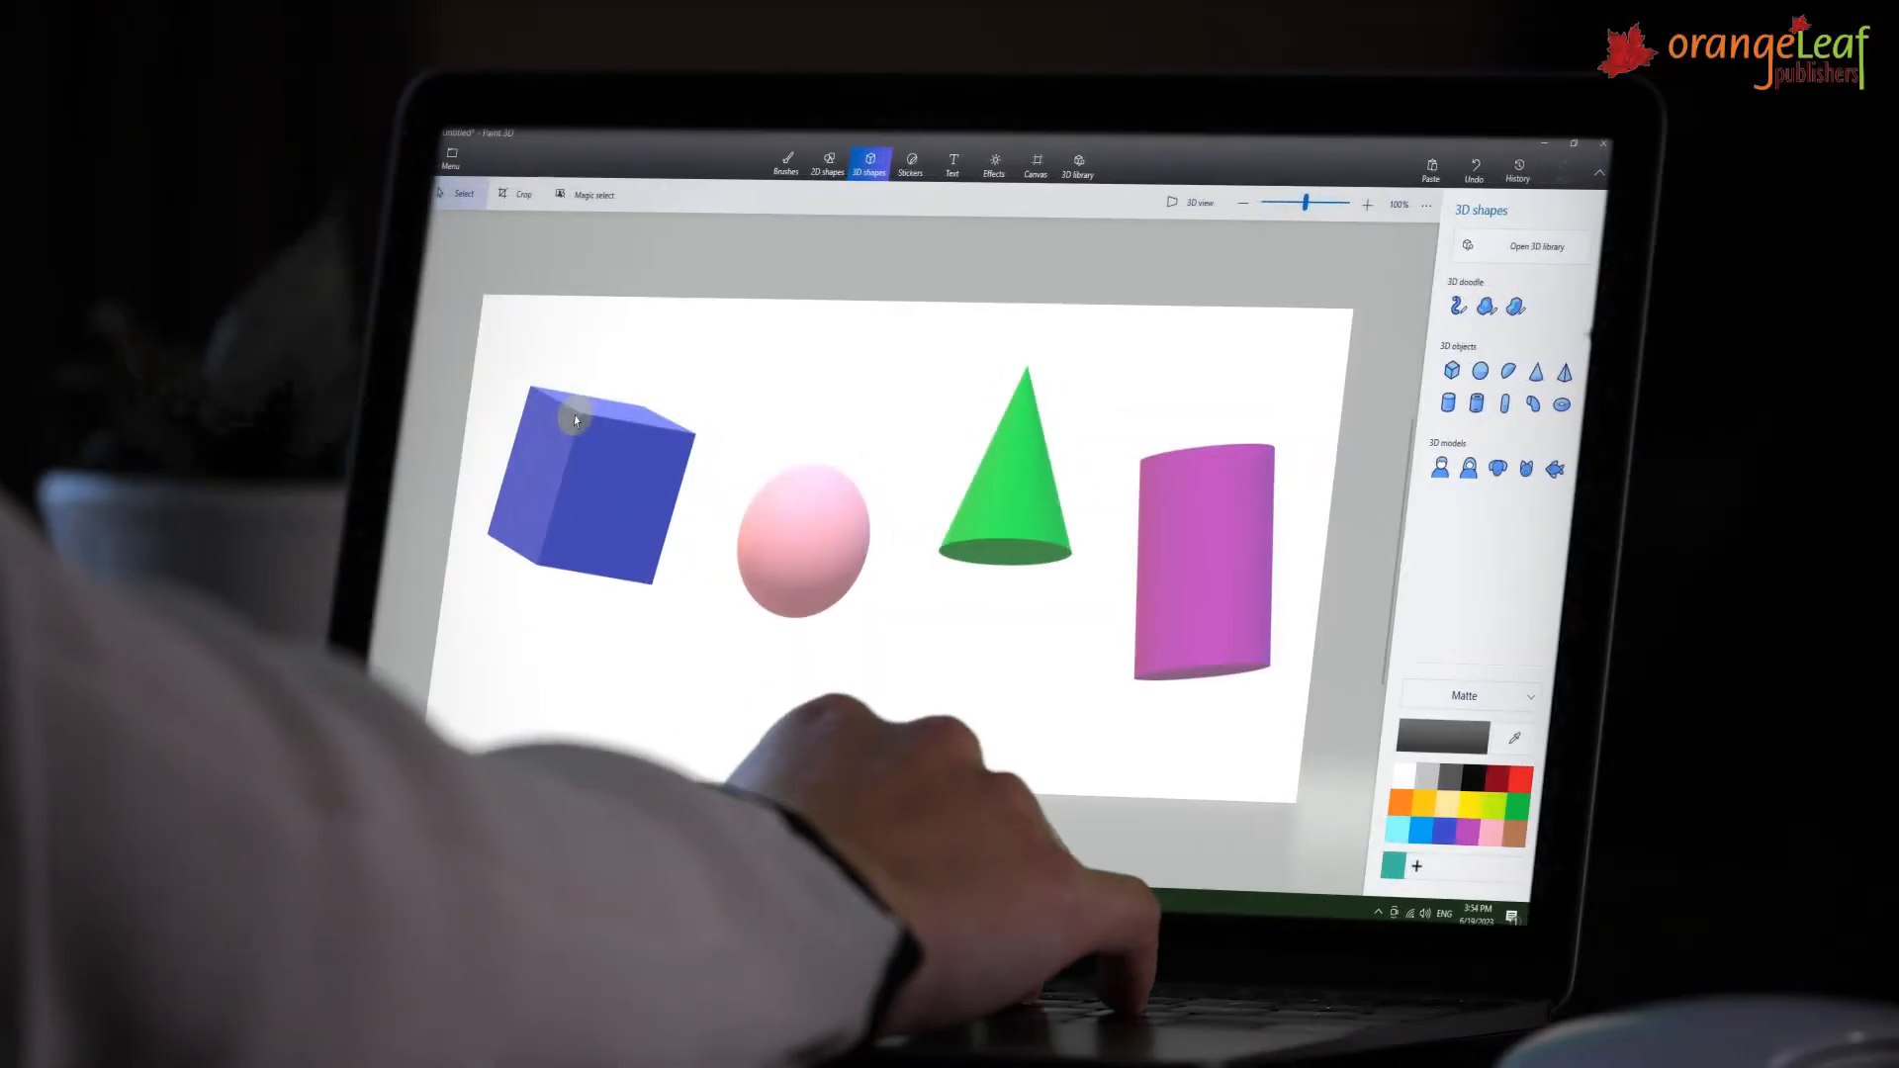
Open the saved project from the Open page's saved projects.
{"action": "left_click", "coordinate": [451, 158]}
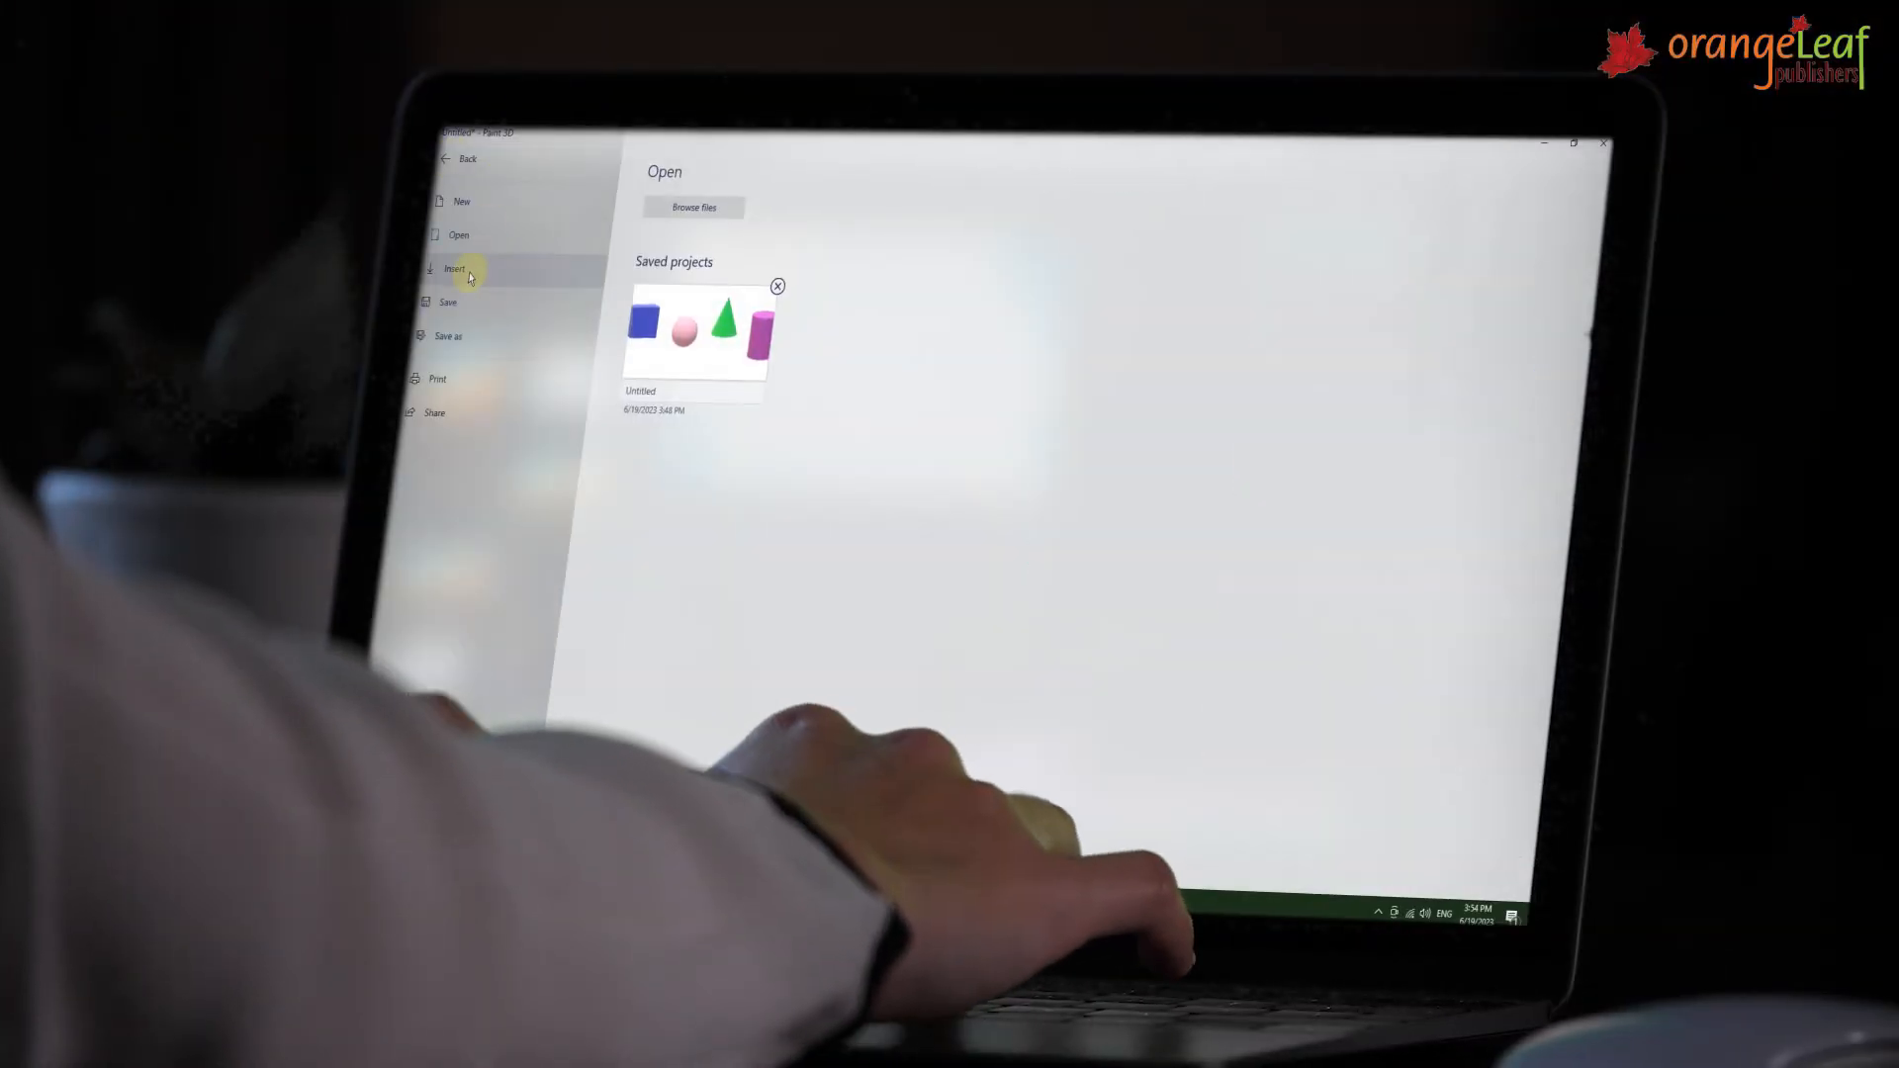
{"action": "left_click", "coordinate": [683, 336]}
{"action": "left_click", "coordinate": [950, 536]}
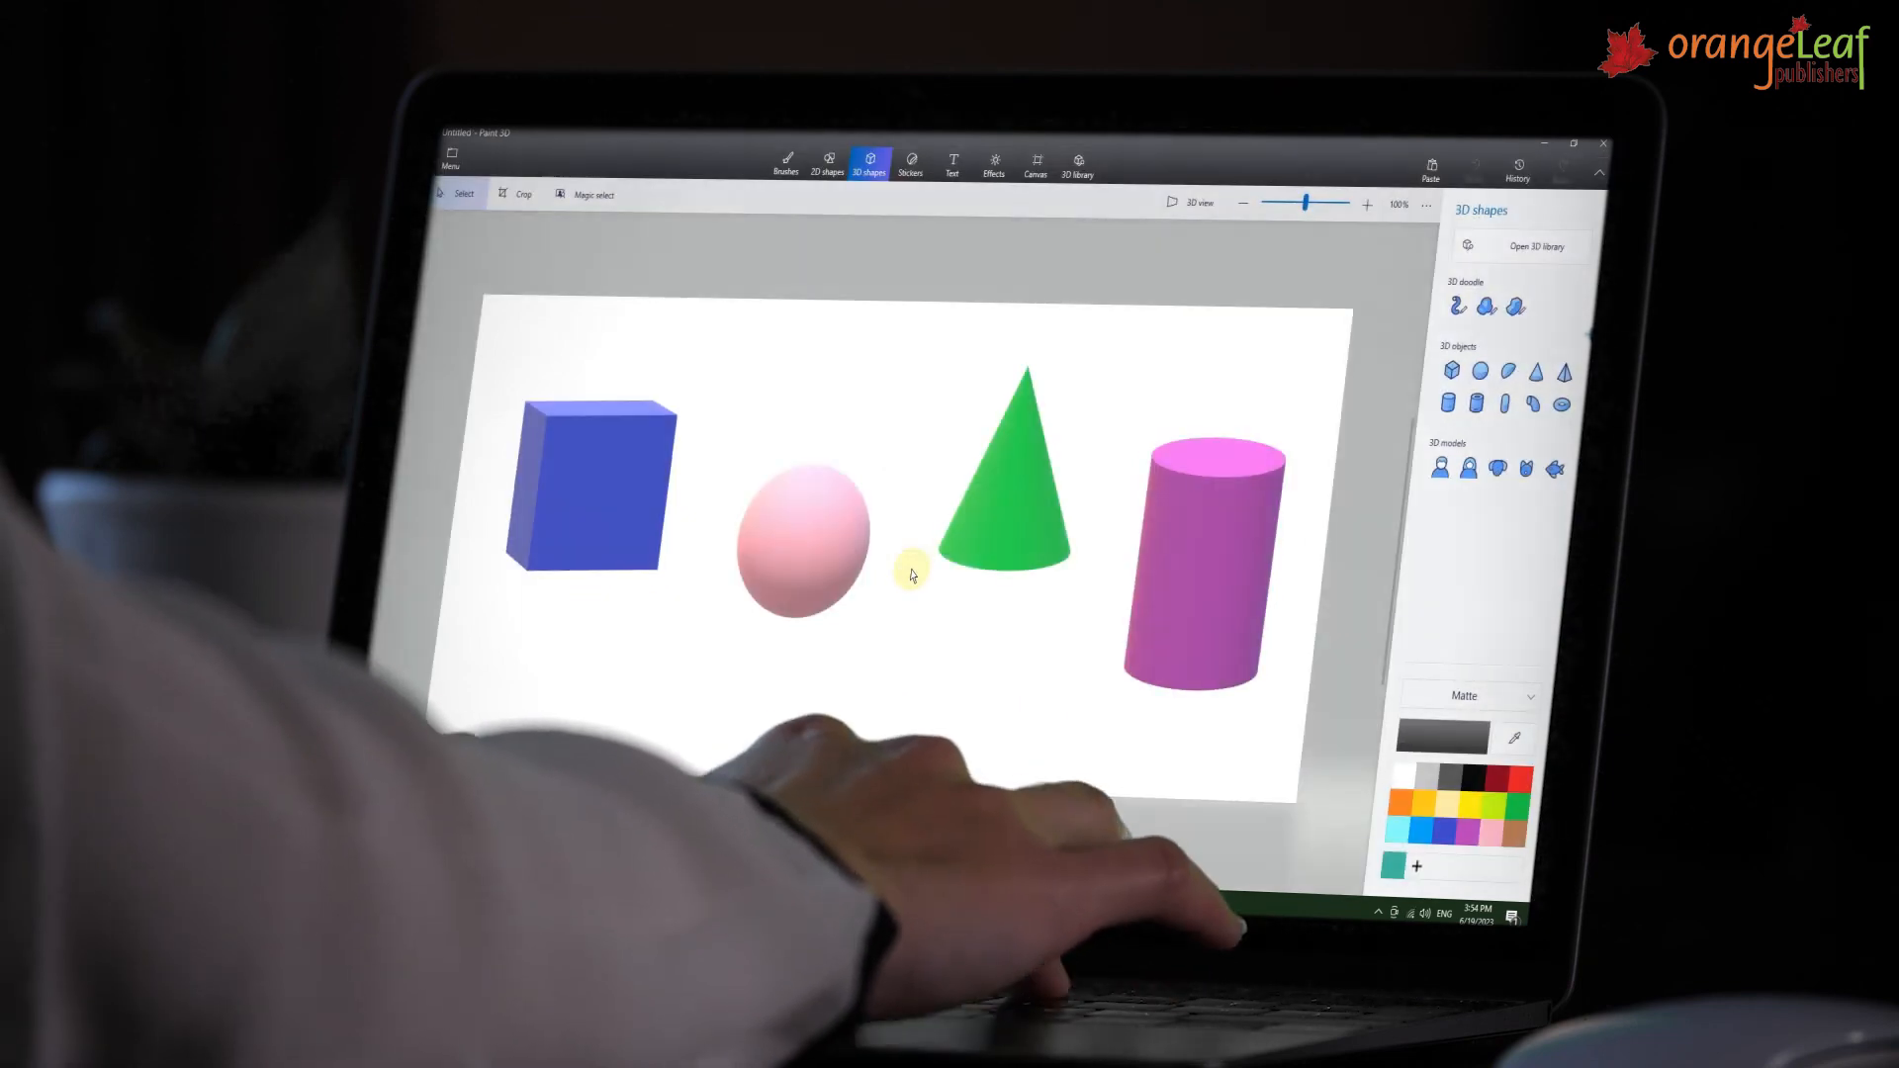
{"action": "left_click", "coordinate": [451, 158]}
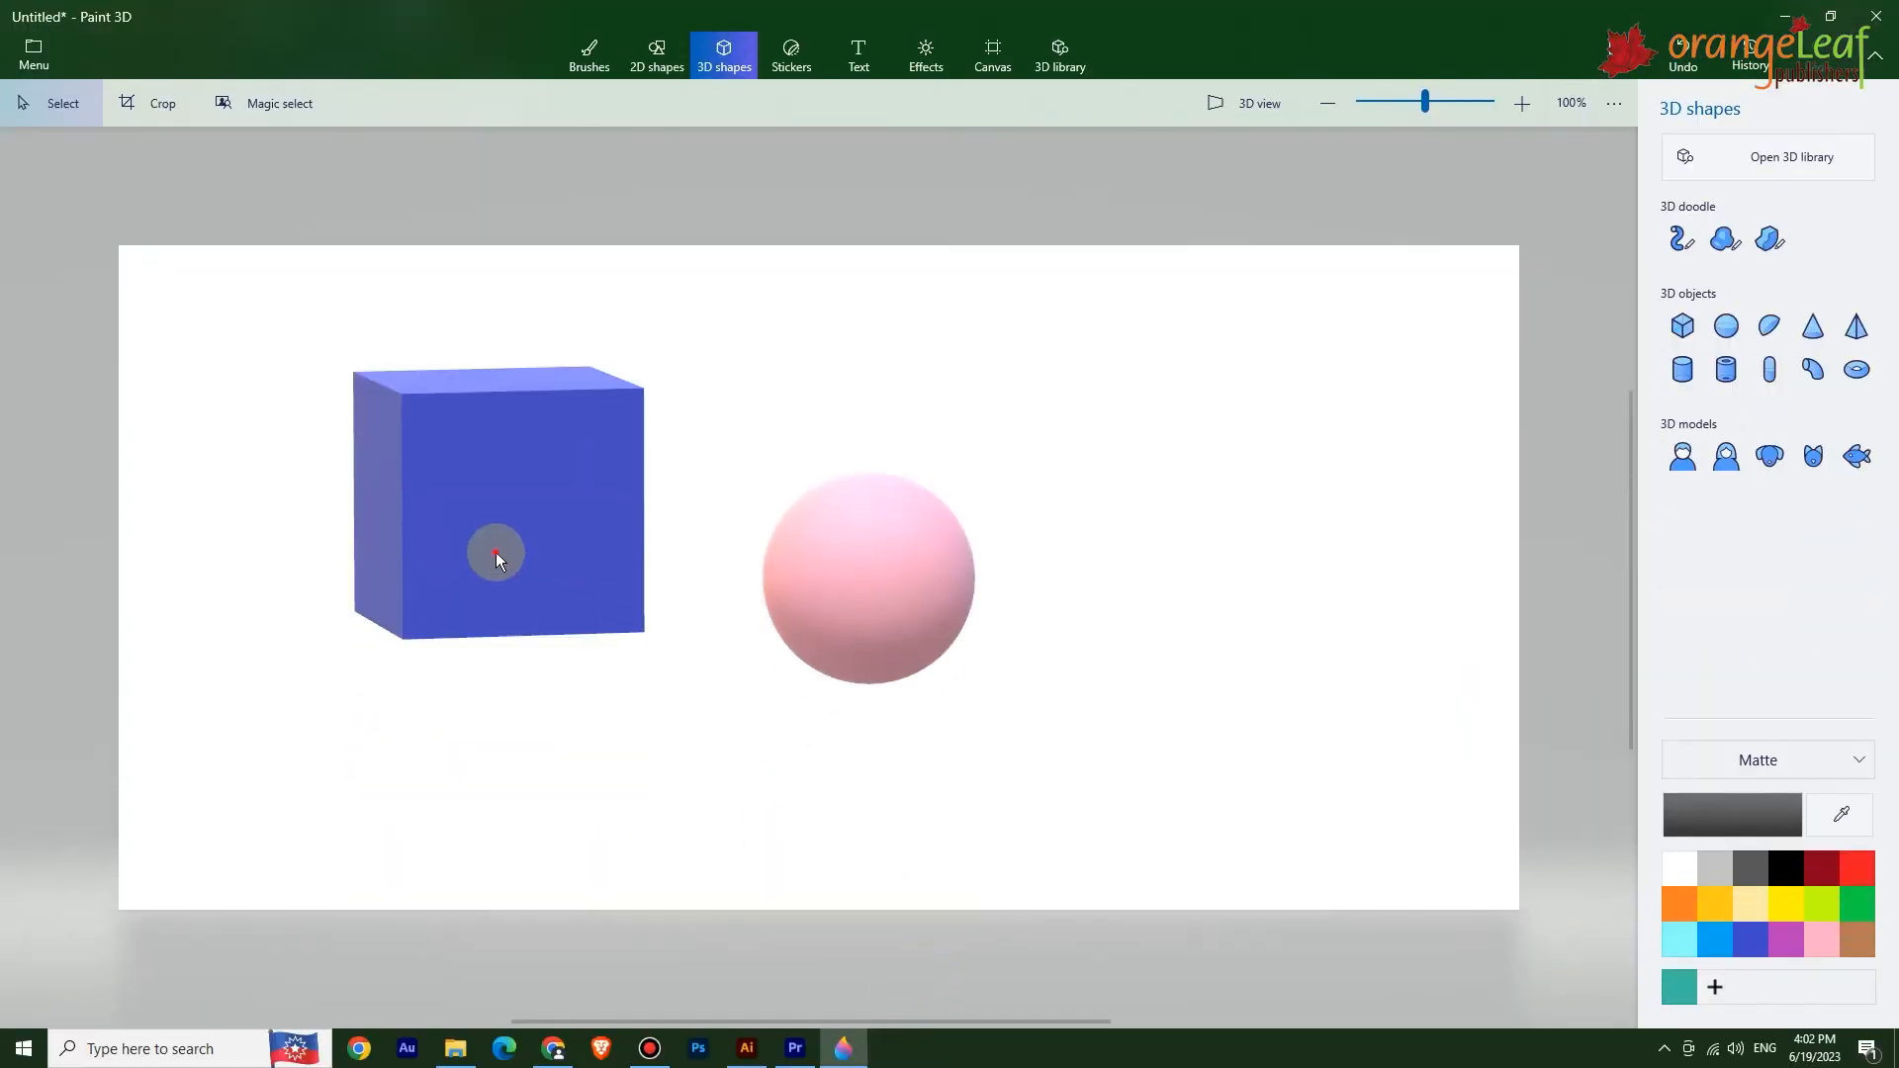
{"action": "left_click", "coordinate": [496, 552]}
{"action": "left_click", "coordinate": [906, 910]}
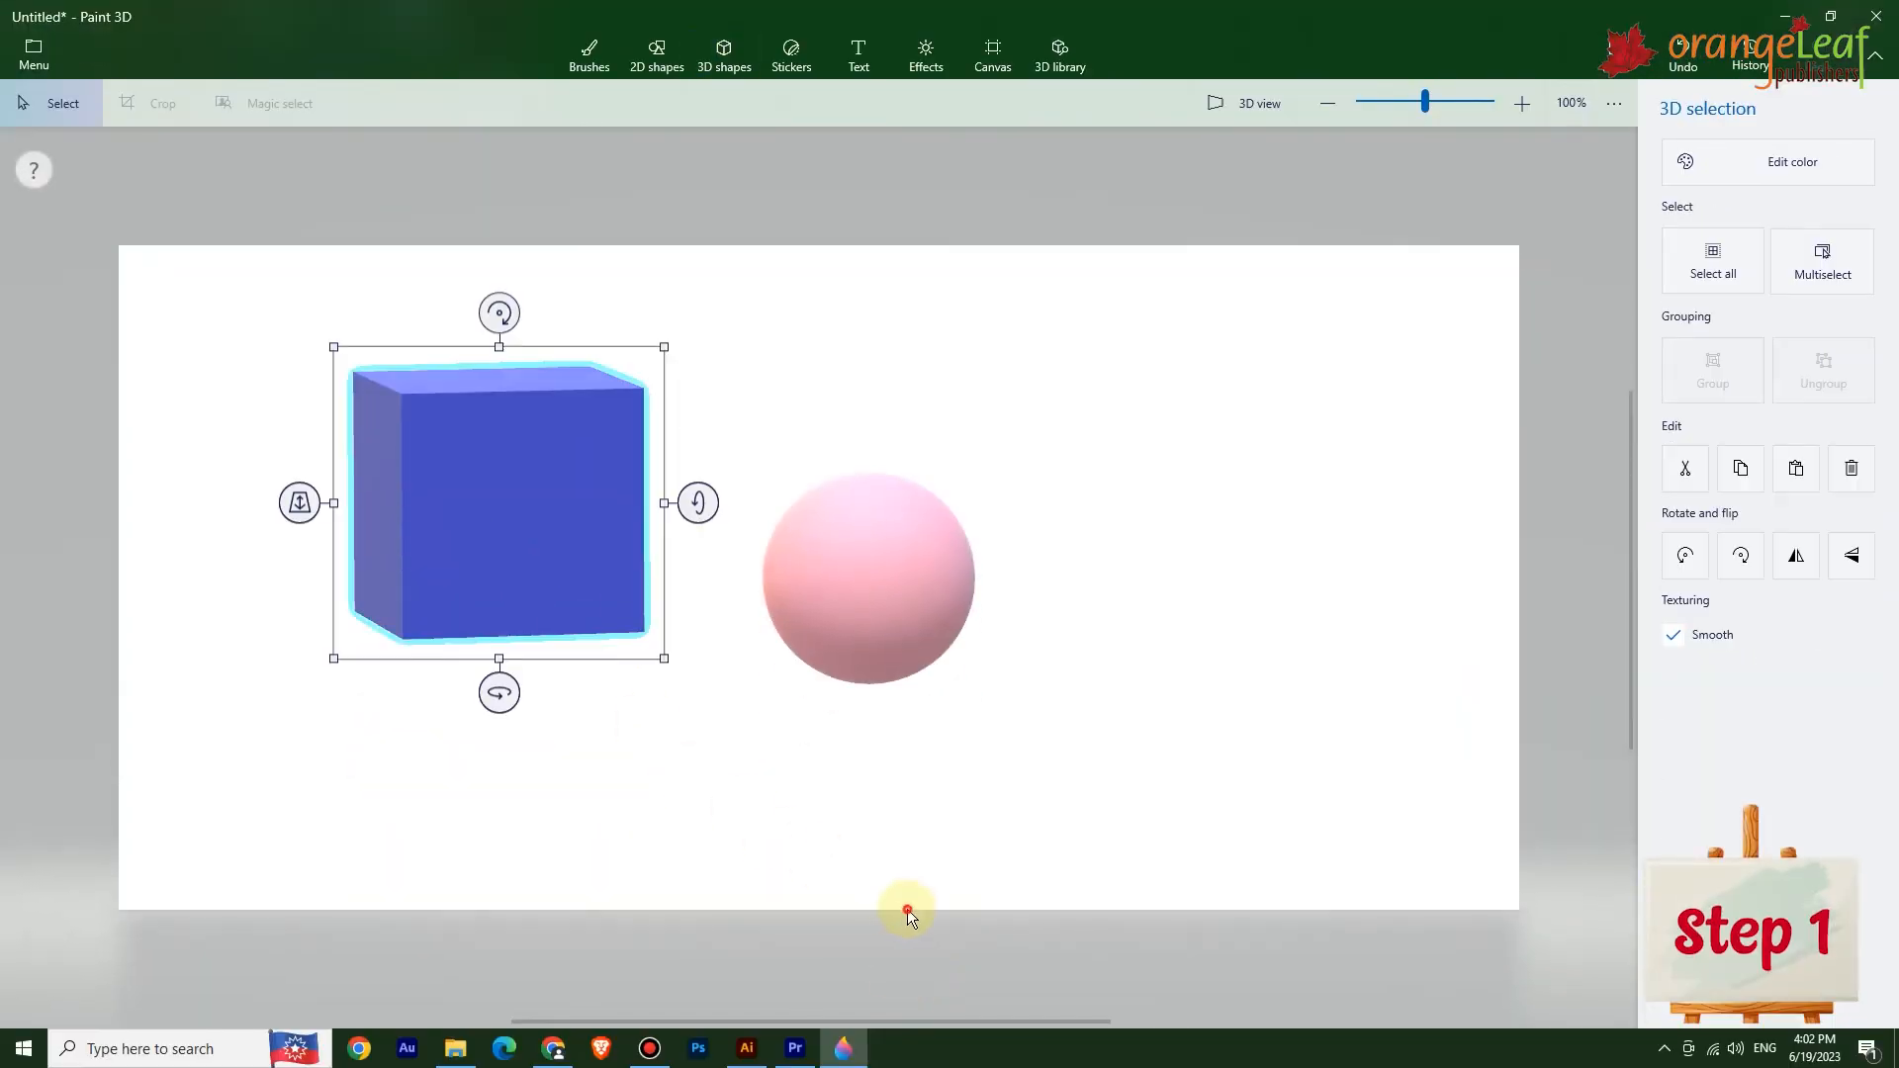
{"action": "left_click", "coordinate": [906, 910]}
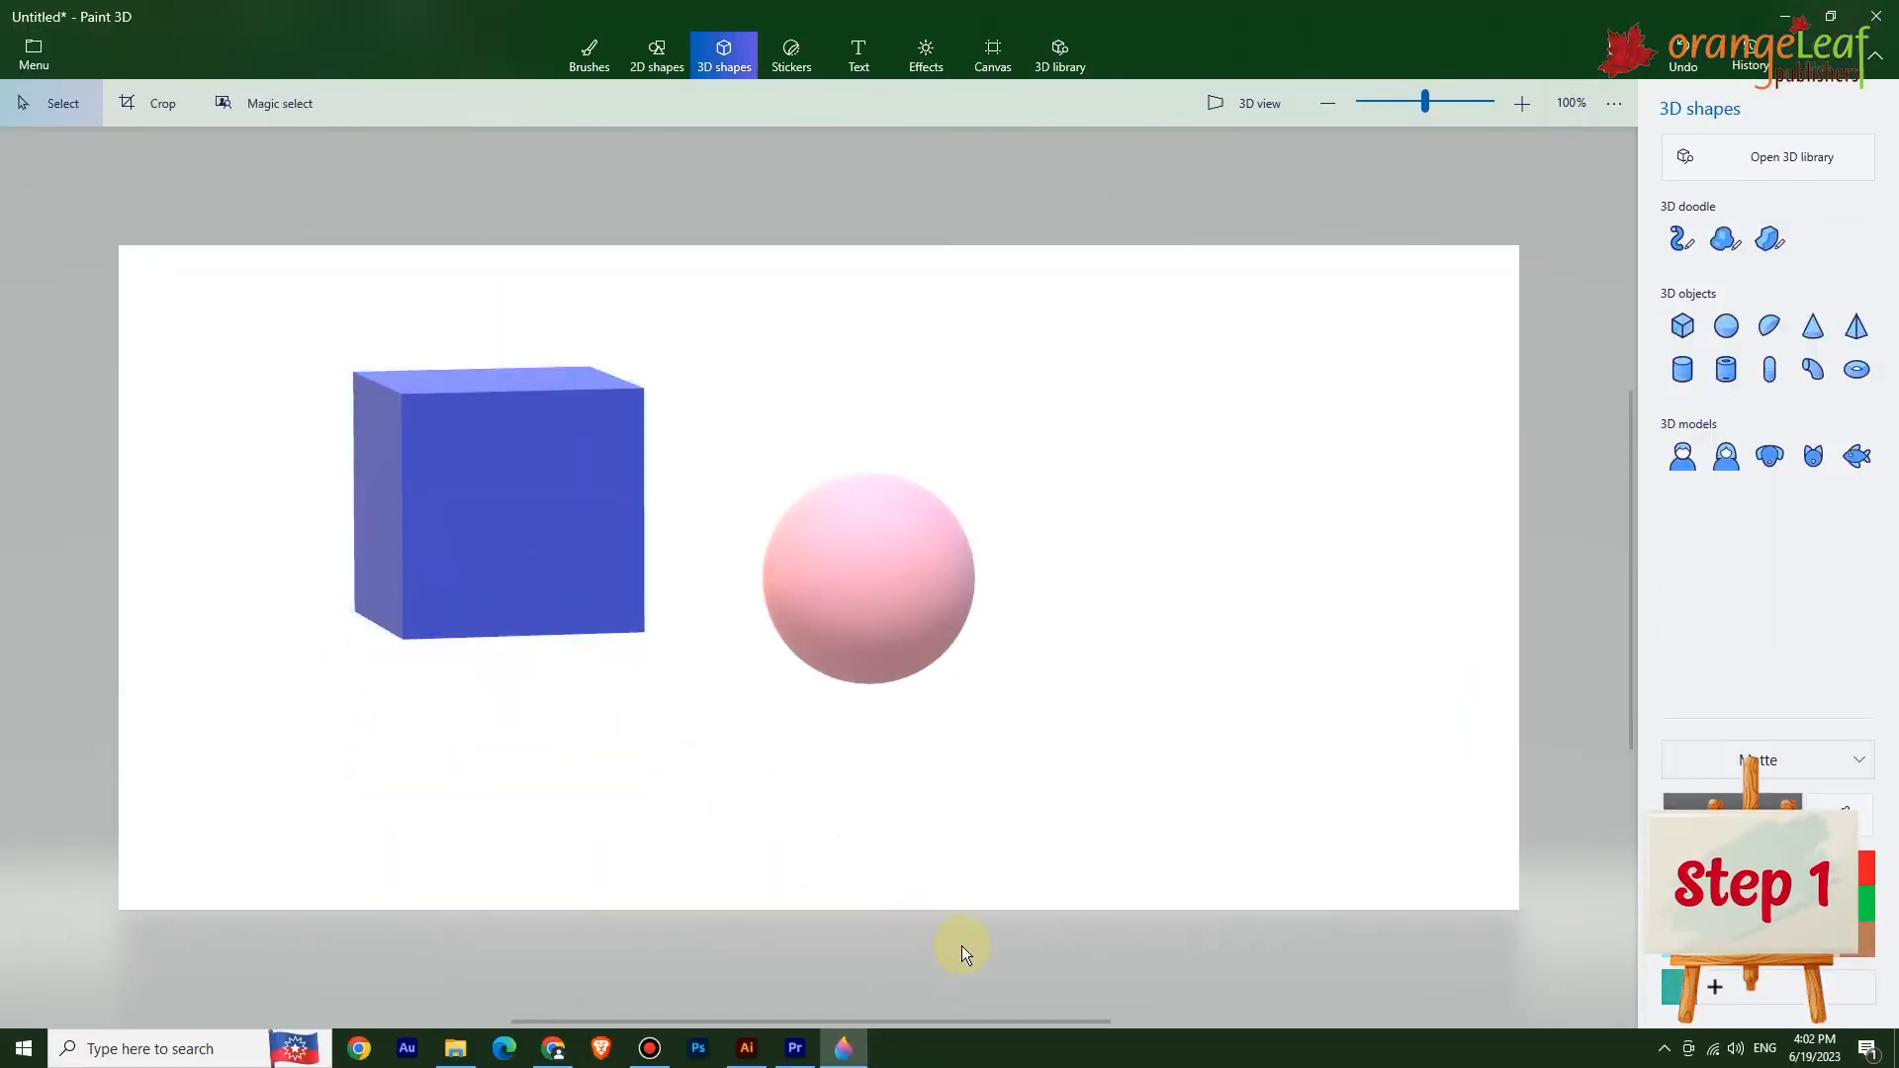
Open the saved Untitled project from the Saved projects list, then close Paint 3D.
{"action": "left_click", "coordinate": [38, 54]}
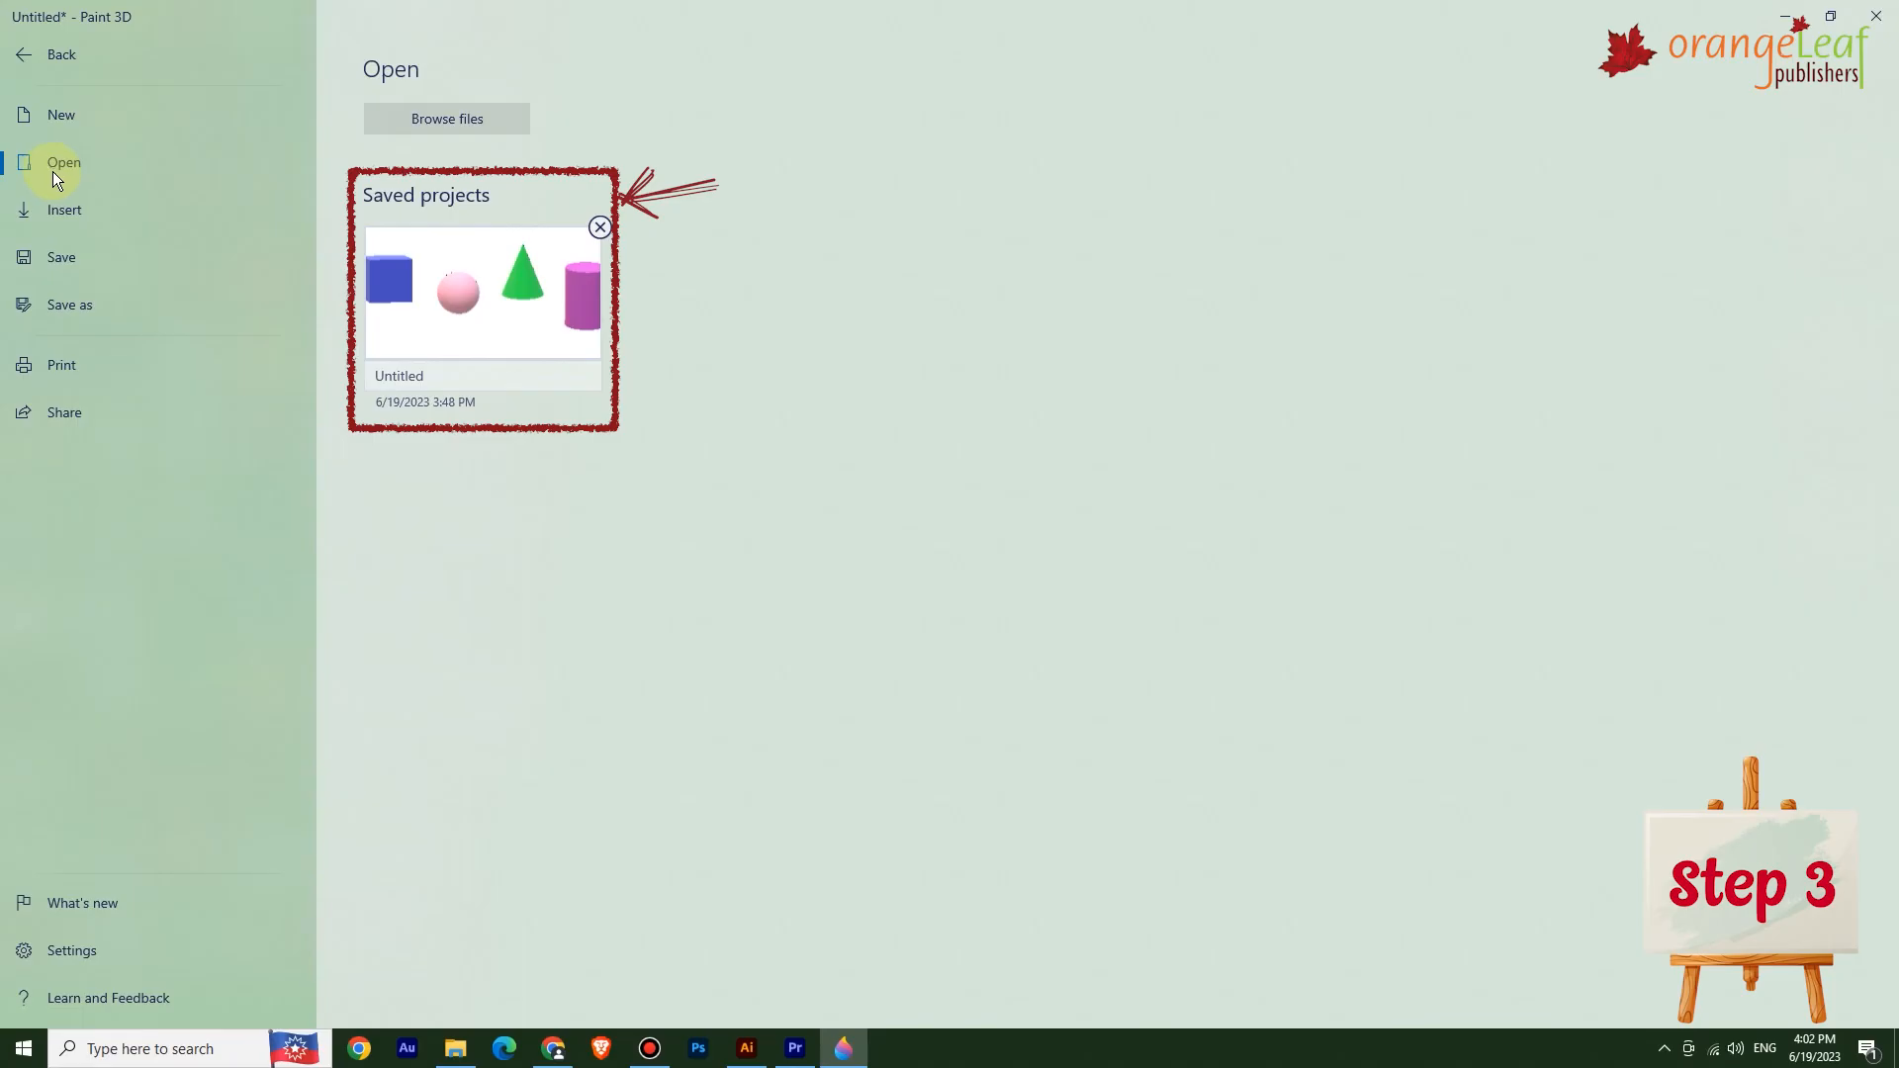
{"action": "left_click", "coordinate": [501, 300]}
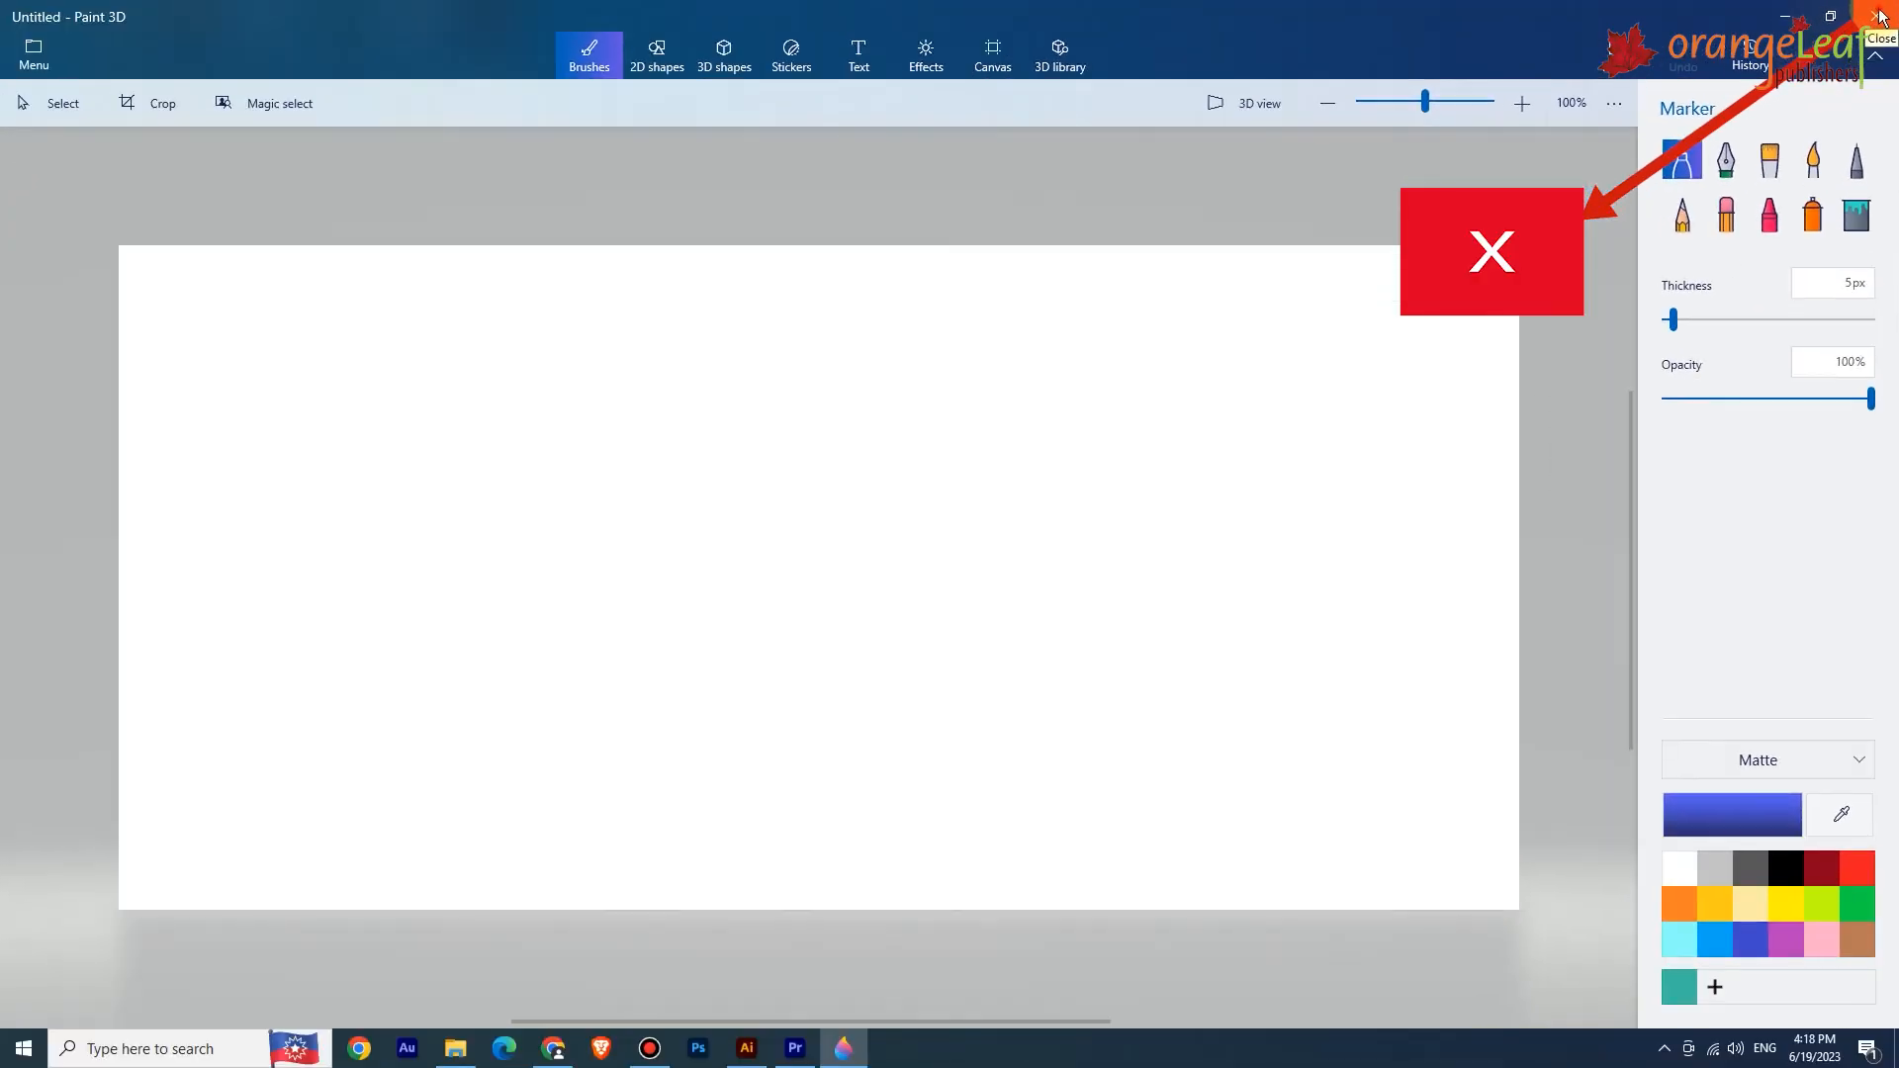
{"action": "left_click", "coordinate": [1870, 20]}
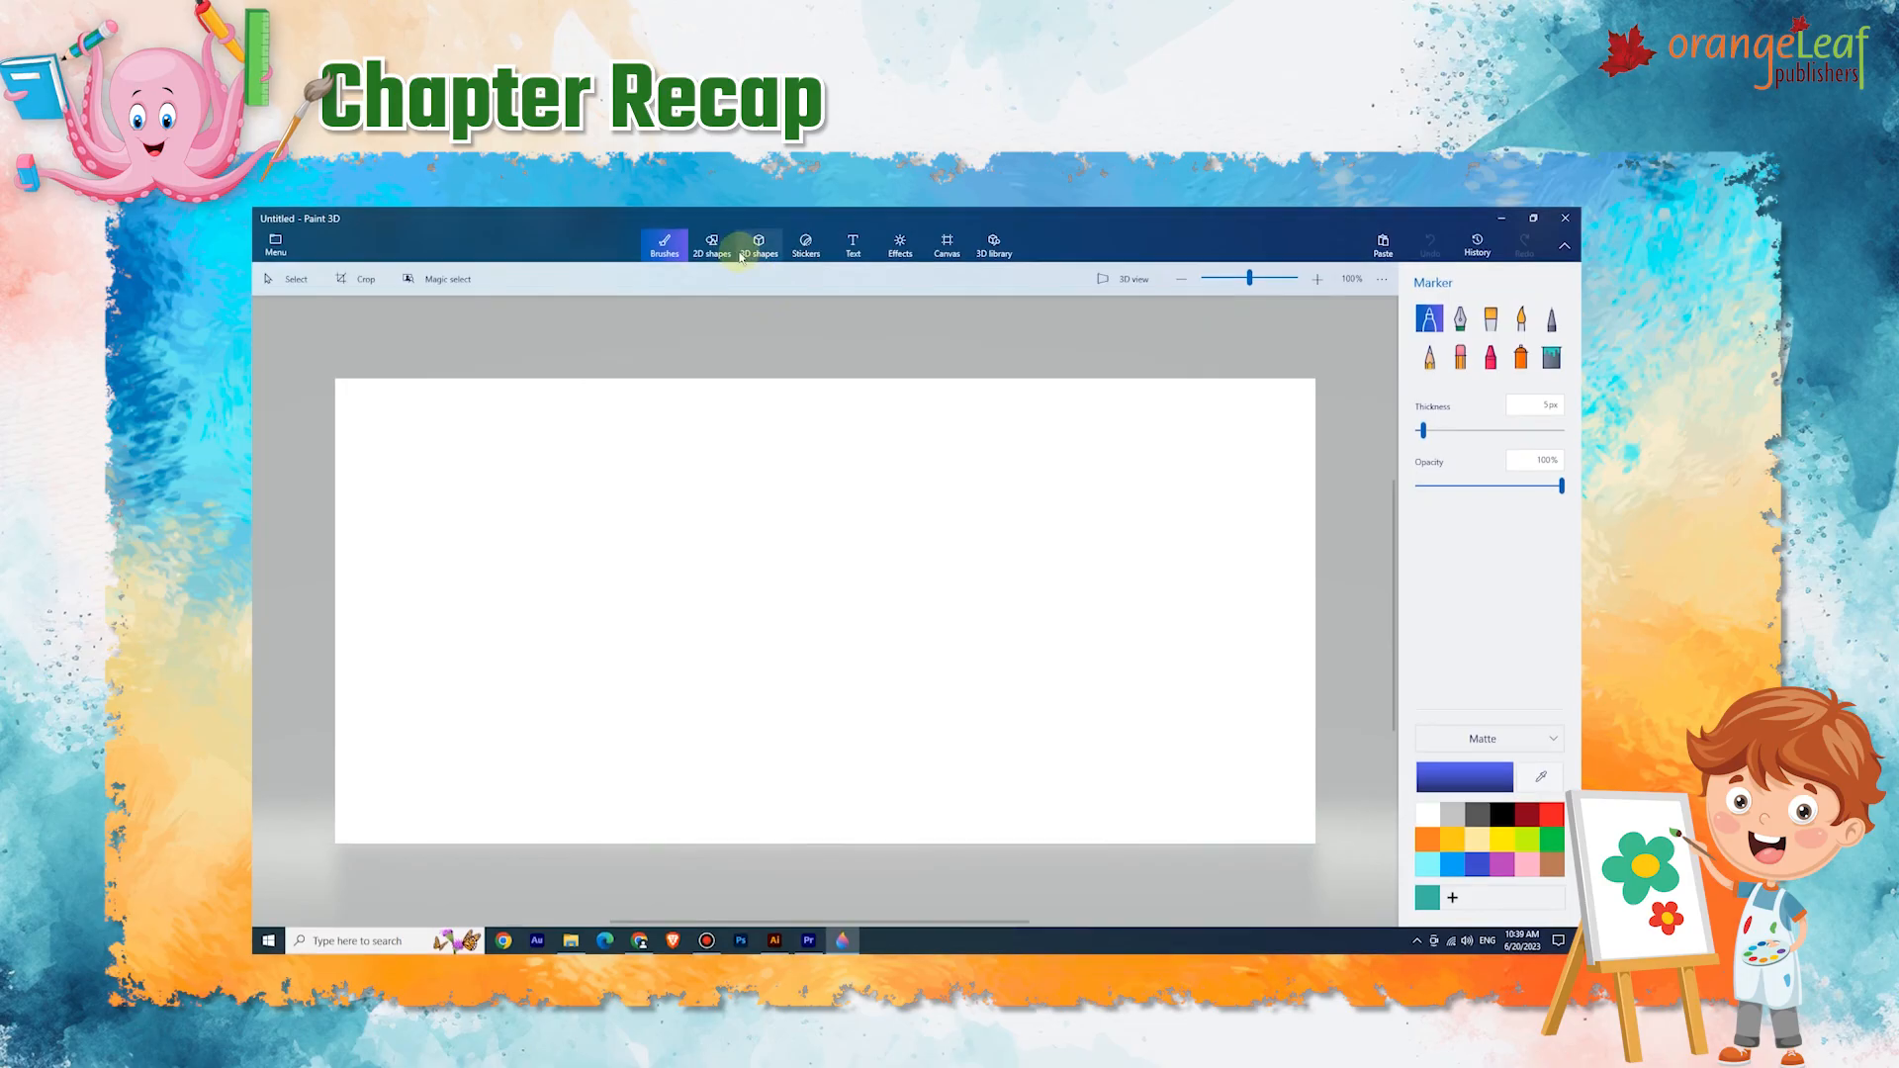
Draw a square with the 2D shapes square tool on the canvas.
{"action": "left_click", "coordinate": [713, 249]}
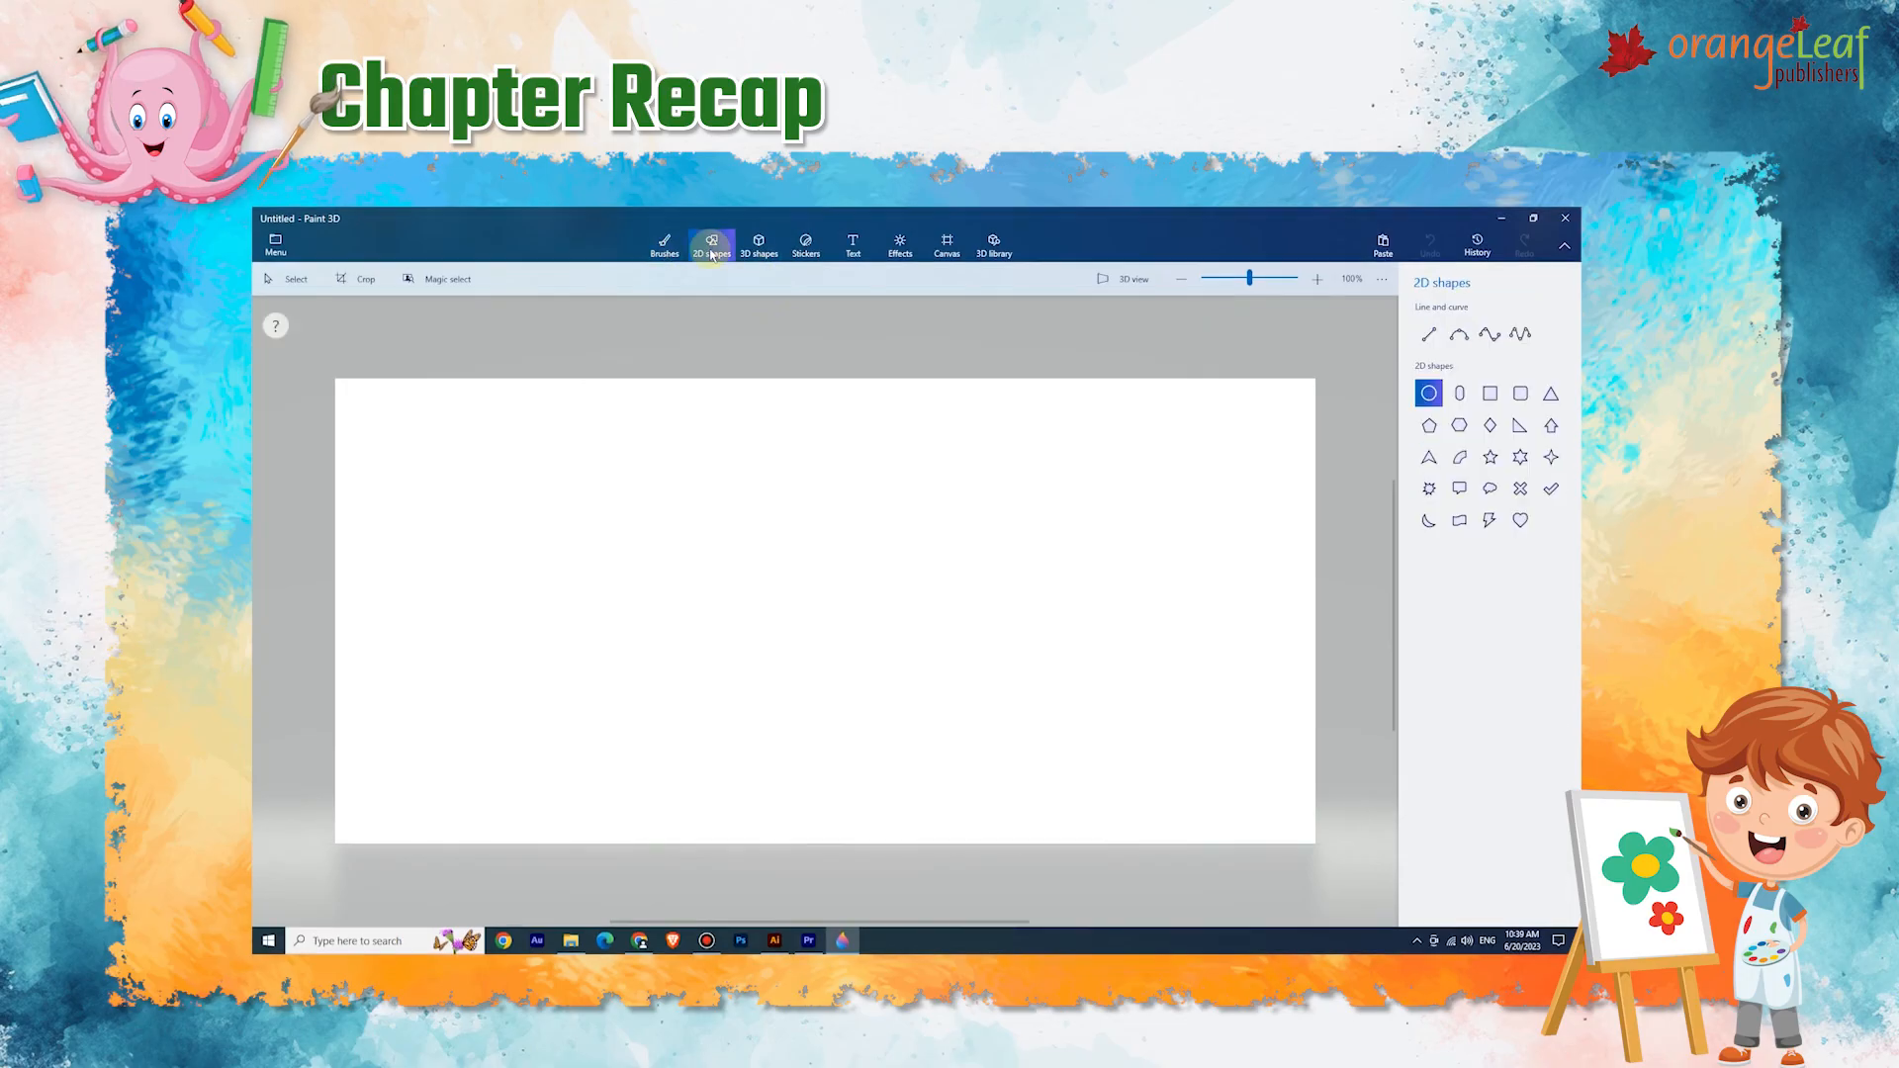
{"action": "left_click", "coordinate": [1487, 395]}
{"action": "left_click_drag", "start_coordinate": [586, 483], "coordinate": [743, 636]}
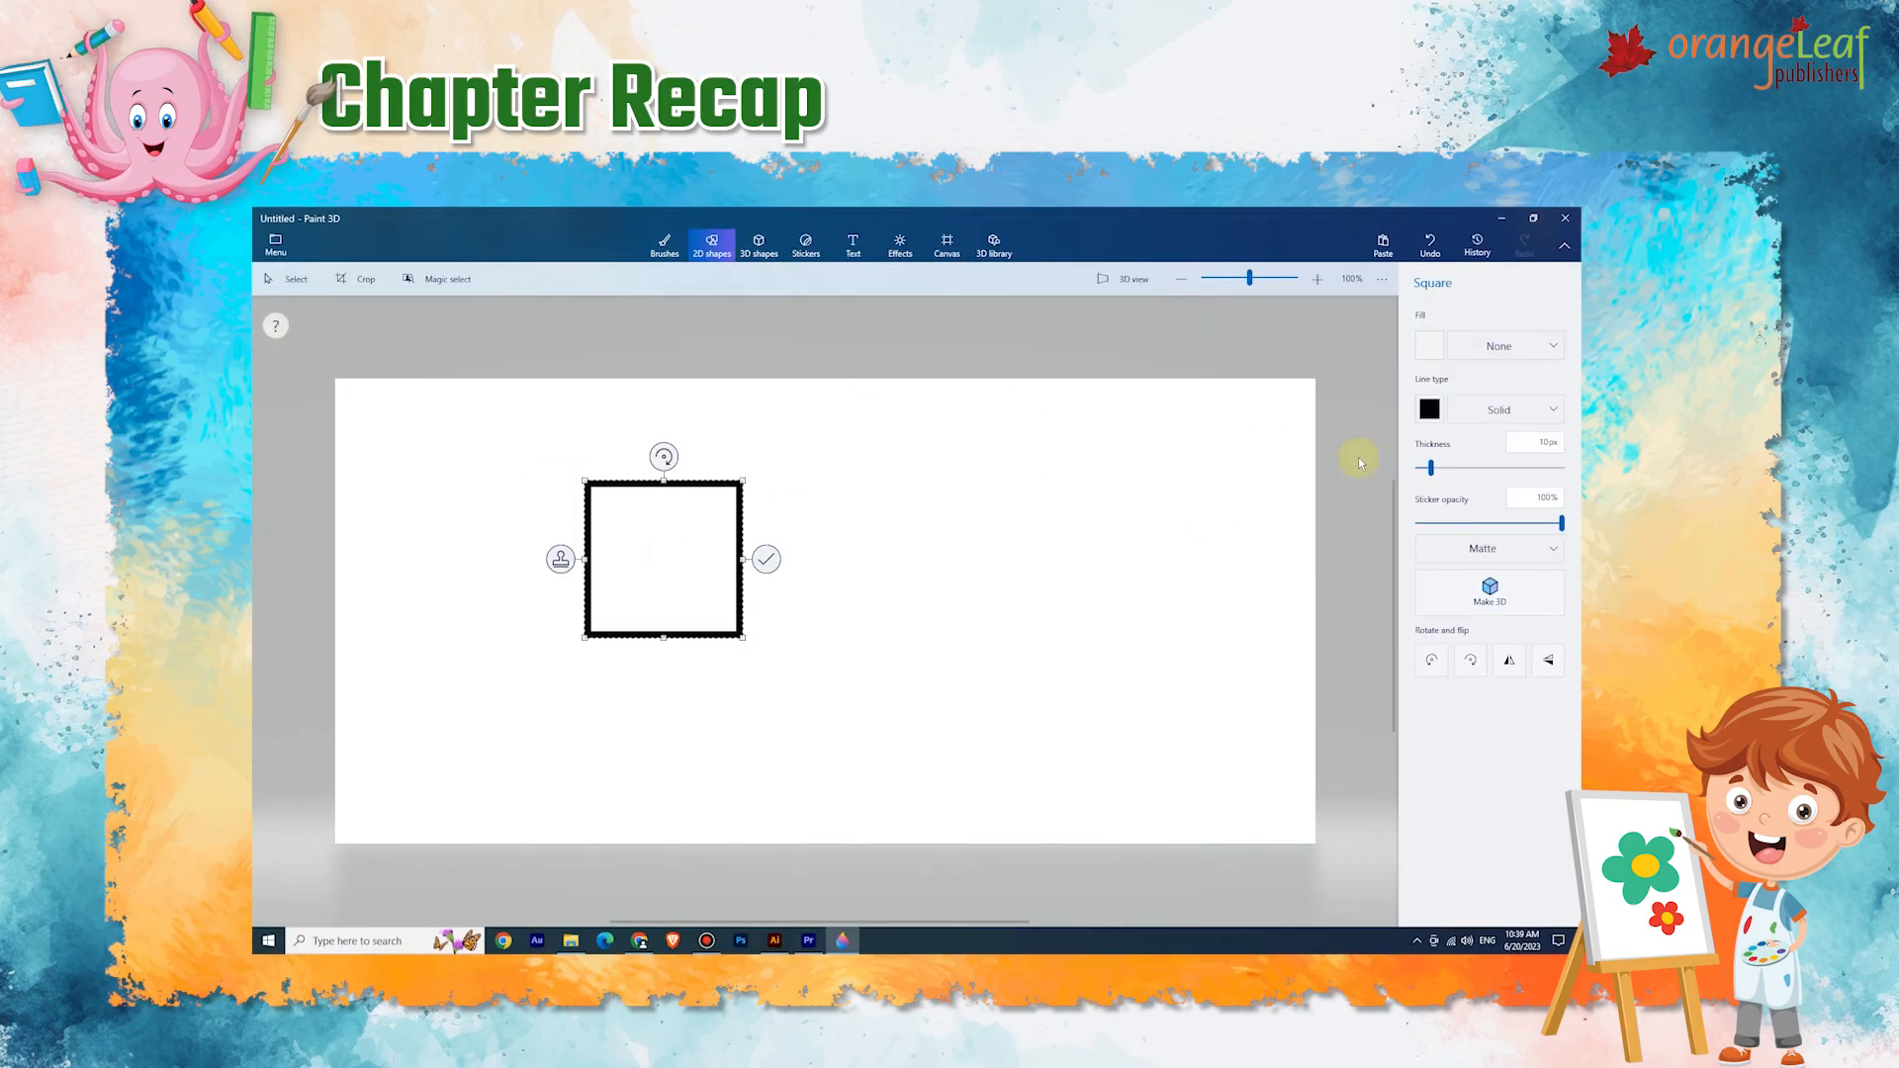
{"action": "left_click", "coordinate": [1432, 345]}
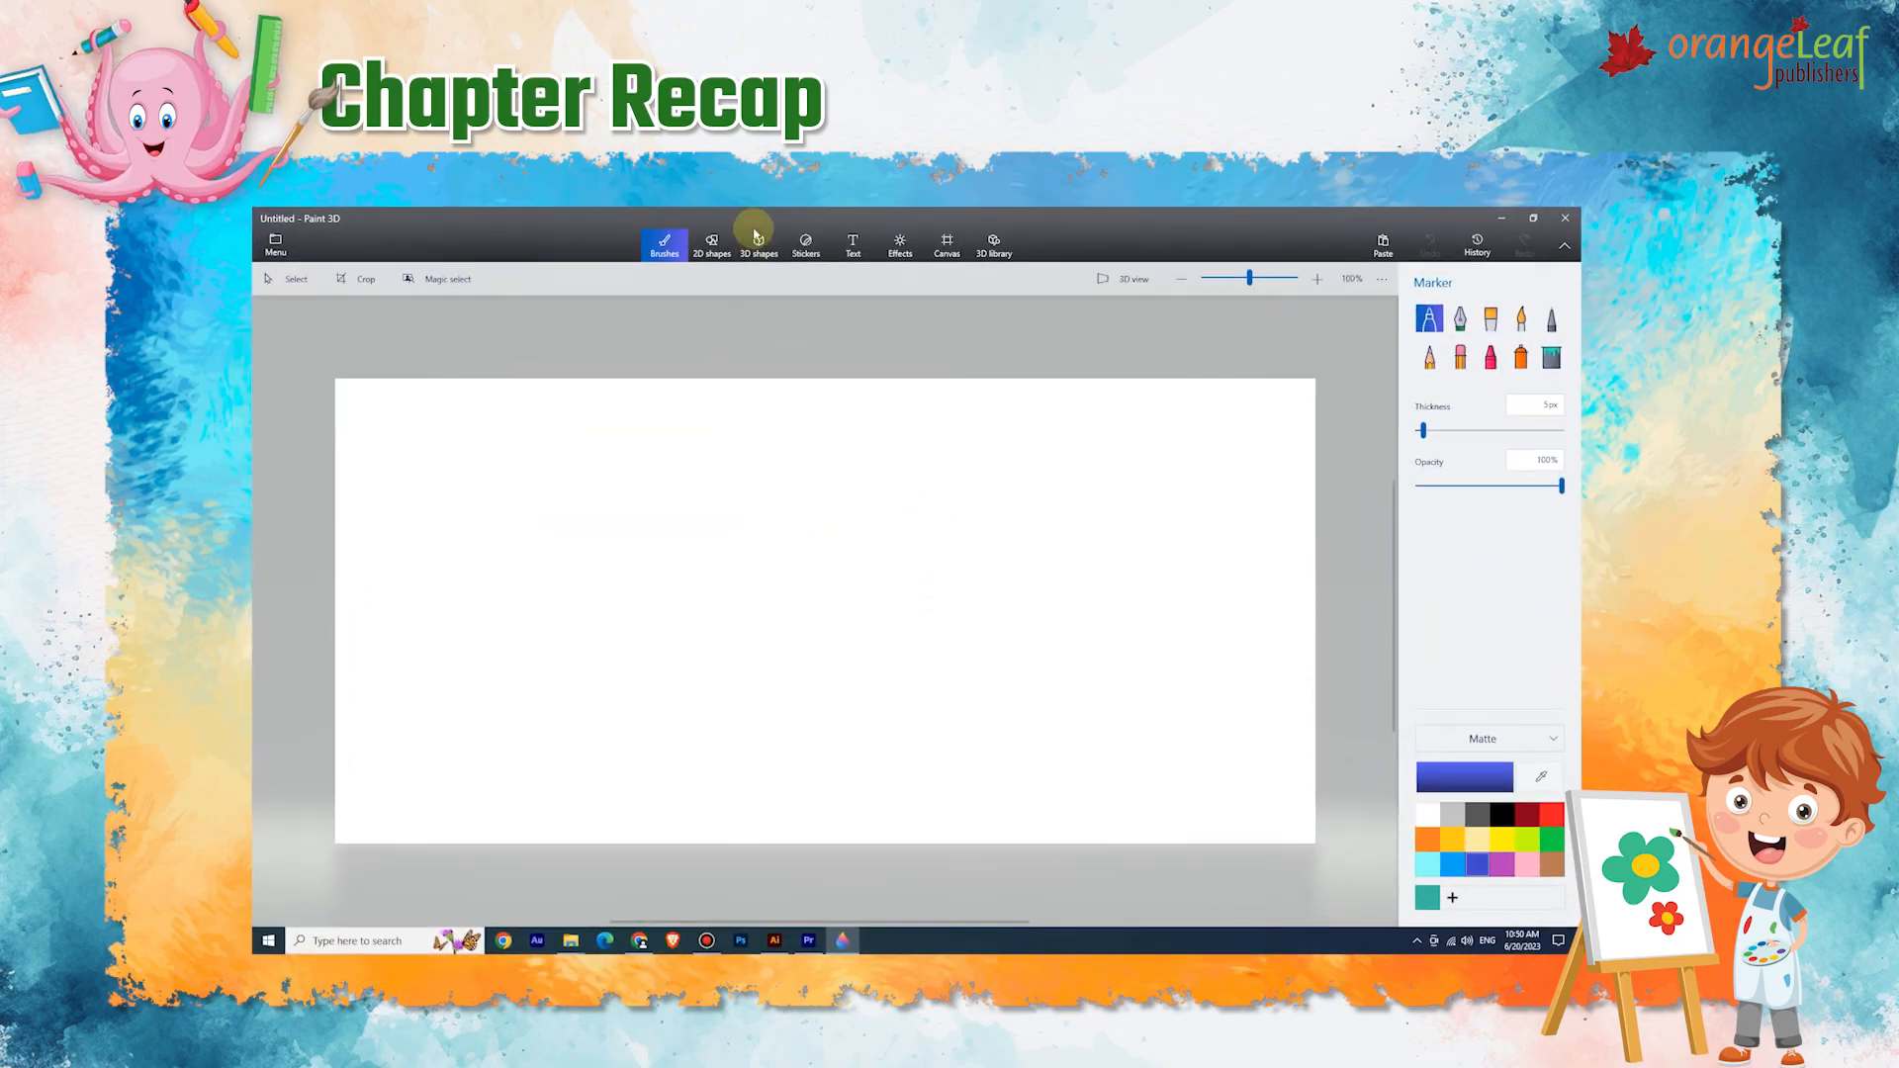
Draw a 3D object from the 3D objects set on the canvas.
{"action": "left_click", "coordinate": [759, 247]}
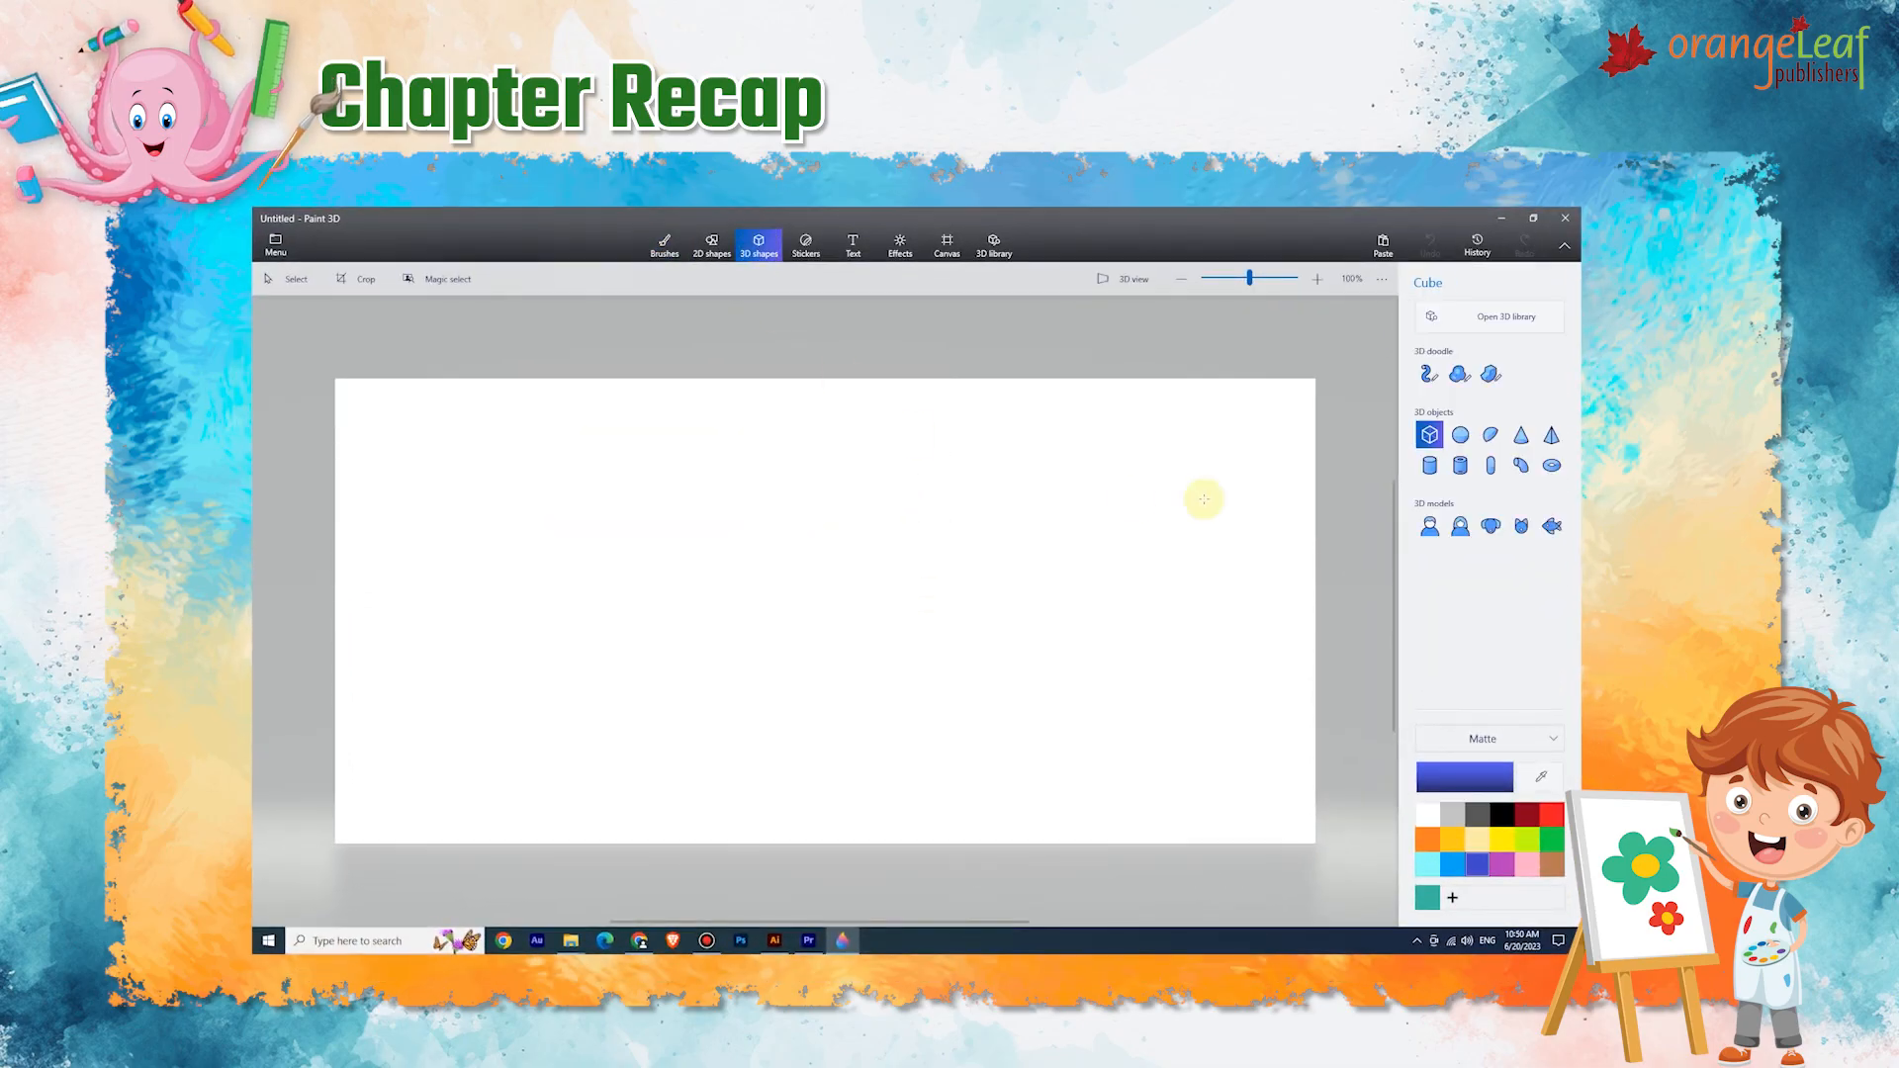
{"action": "left_click", "coordinate": [1460, 465]}
{"action": "left_click_drag", "start_coordinate": [752, 479], "coordinate": [881, 712]}
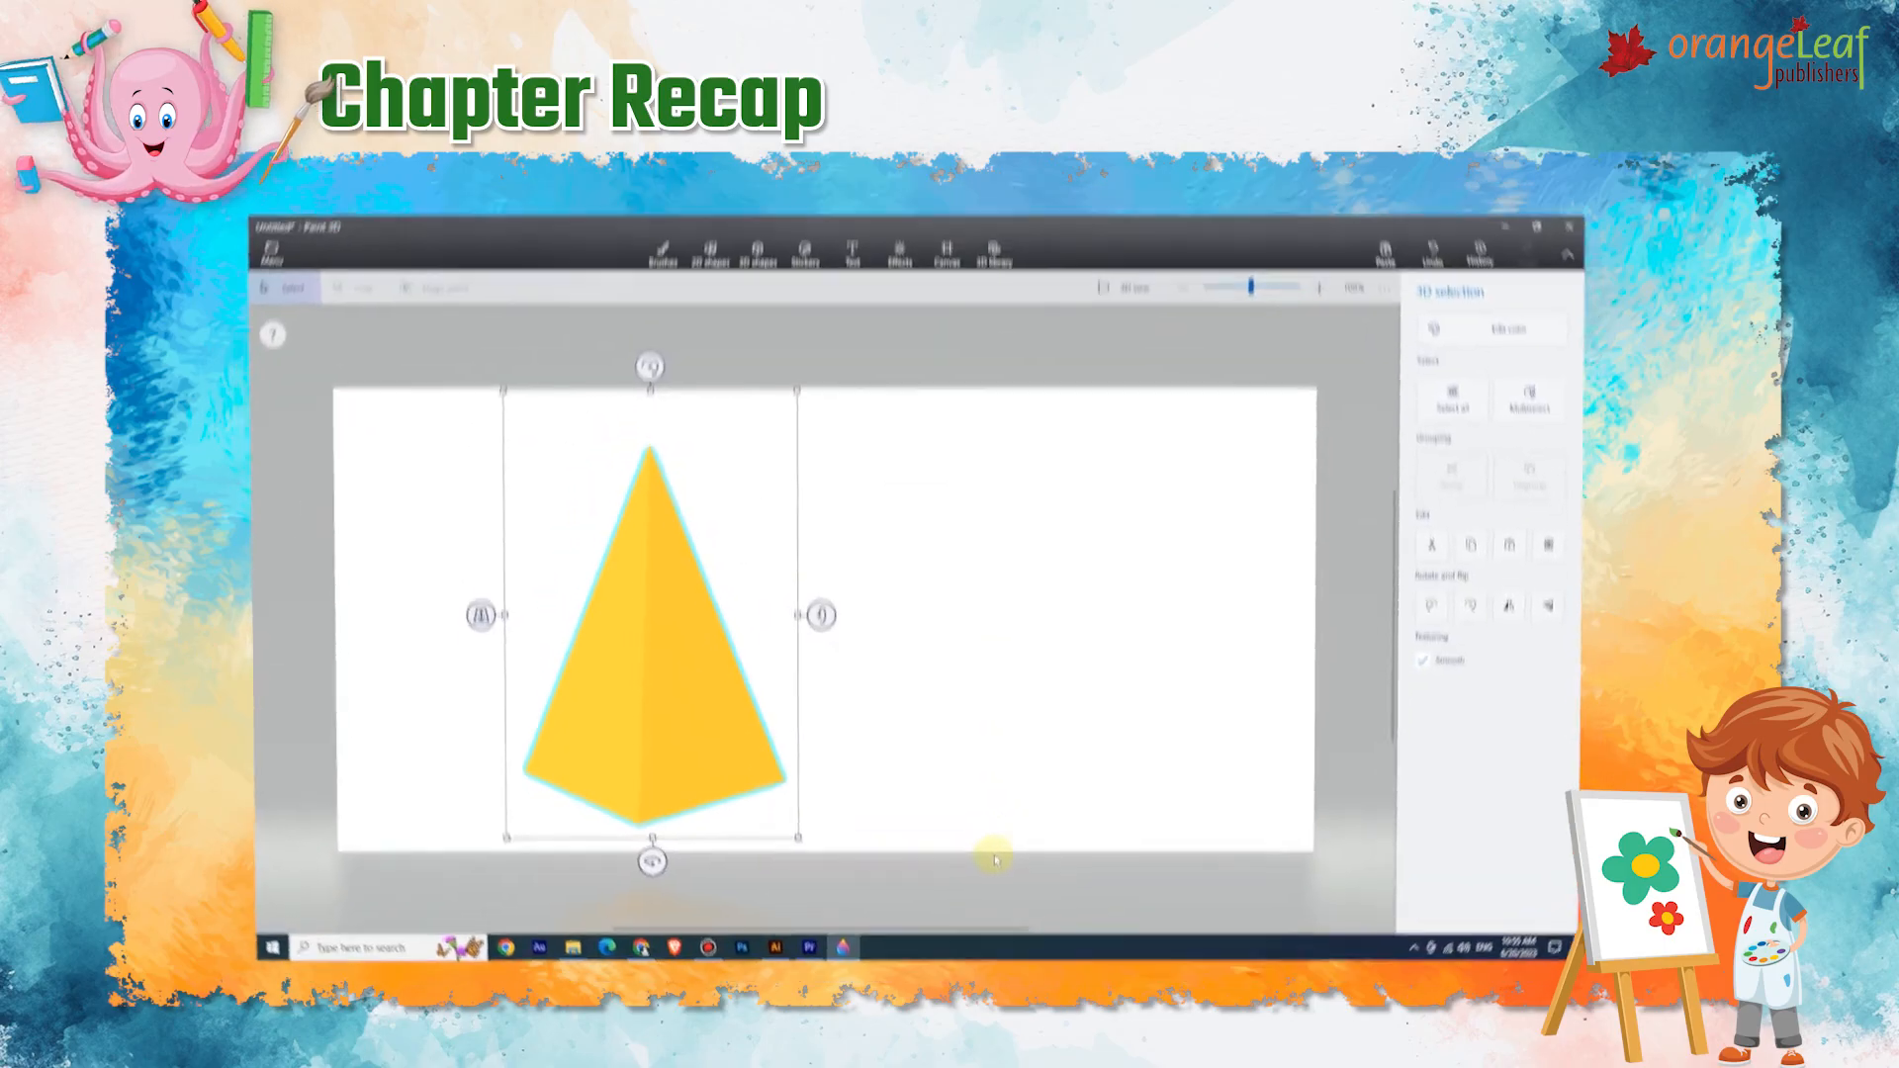
Recolour the selected 3D pyramid through Edit color, trying several palette colours.
{"action": "left_click", "coordinate": [1467, 330]}
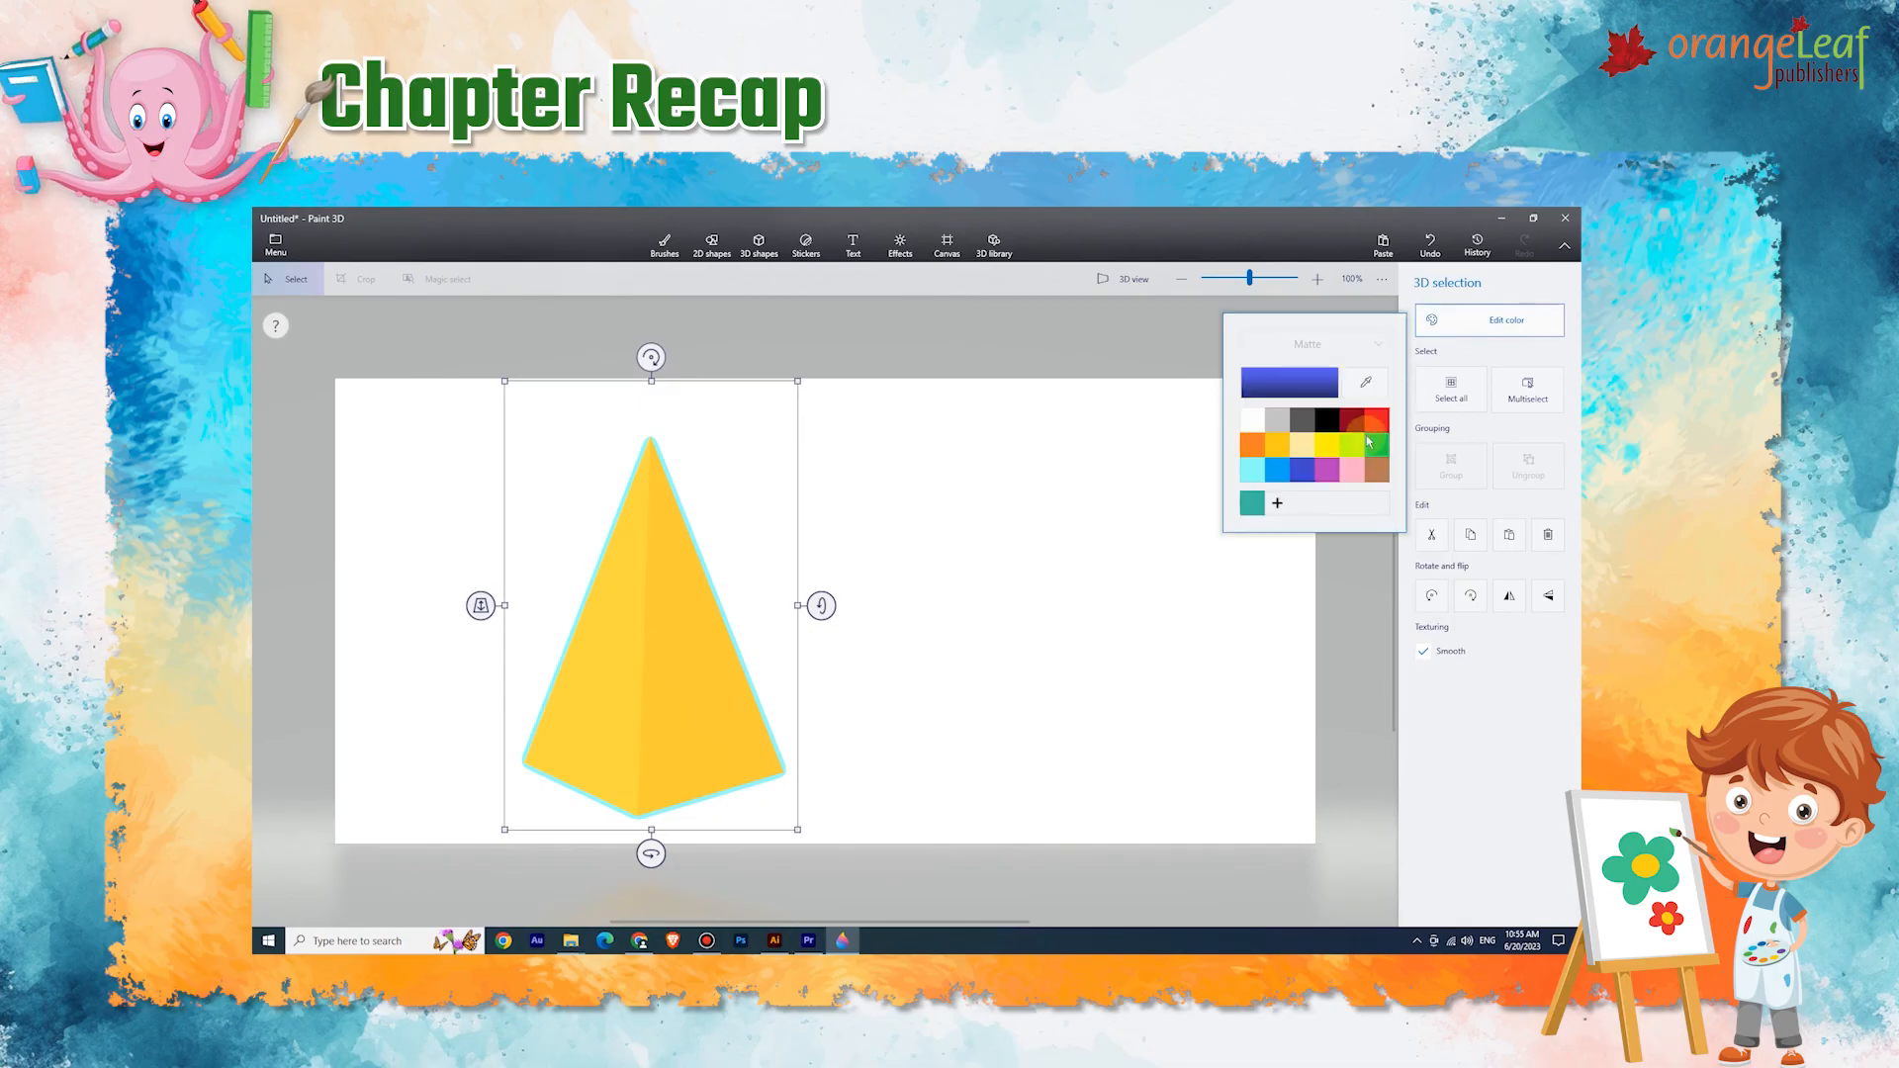
{"action": "left_click", "coordinate": [1351, 445]}
{"action": "left_click", "coordinate": [1280, 474]}
{"action": "left_click", "coordinate": [1252, 447]}
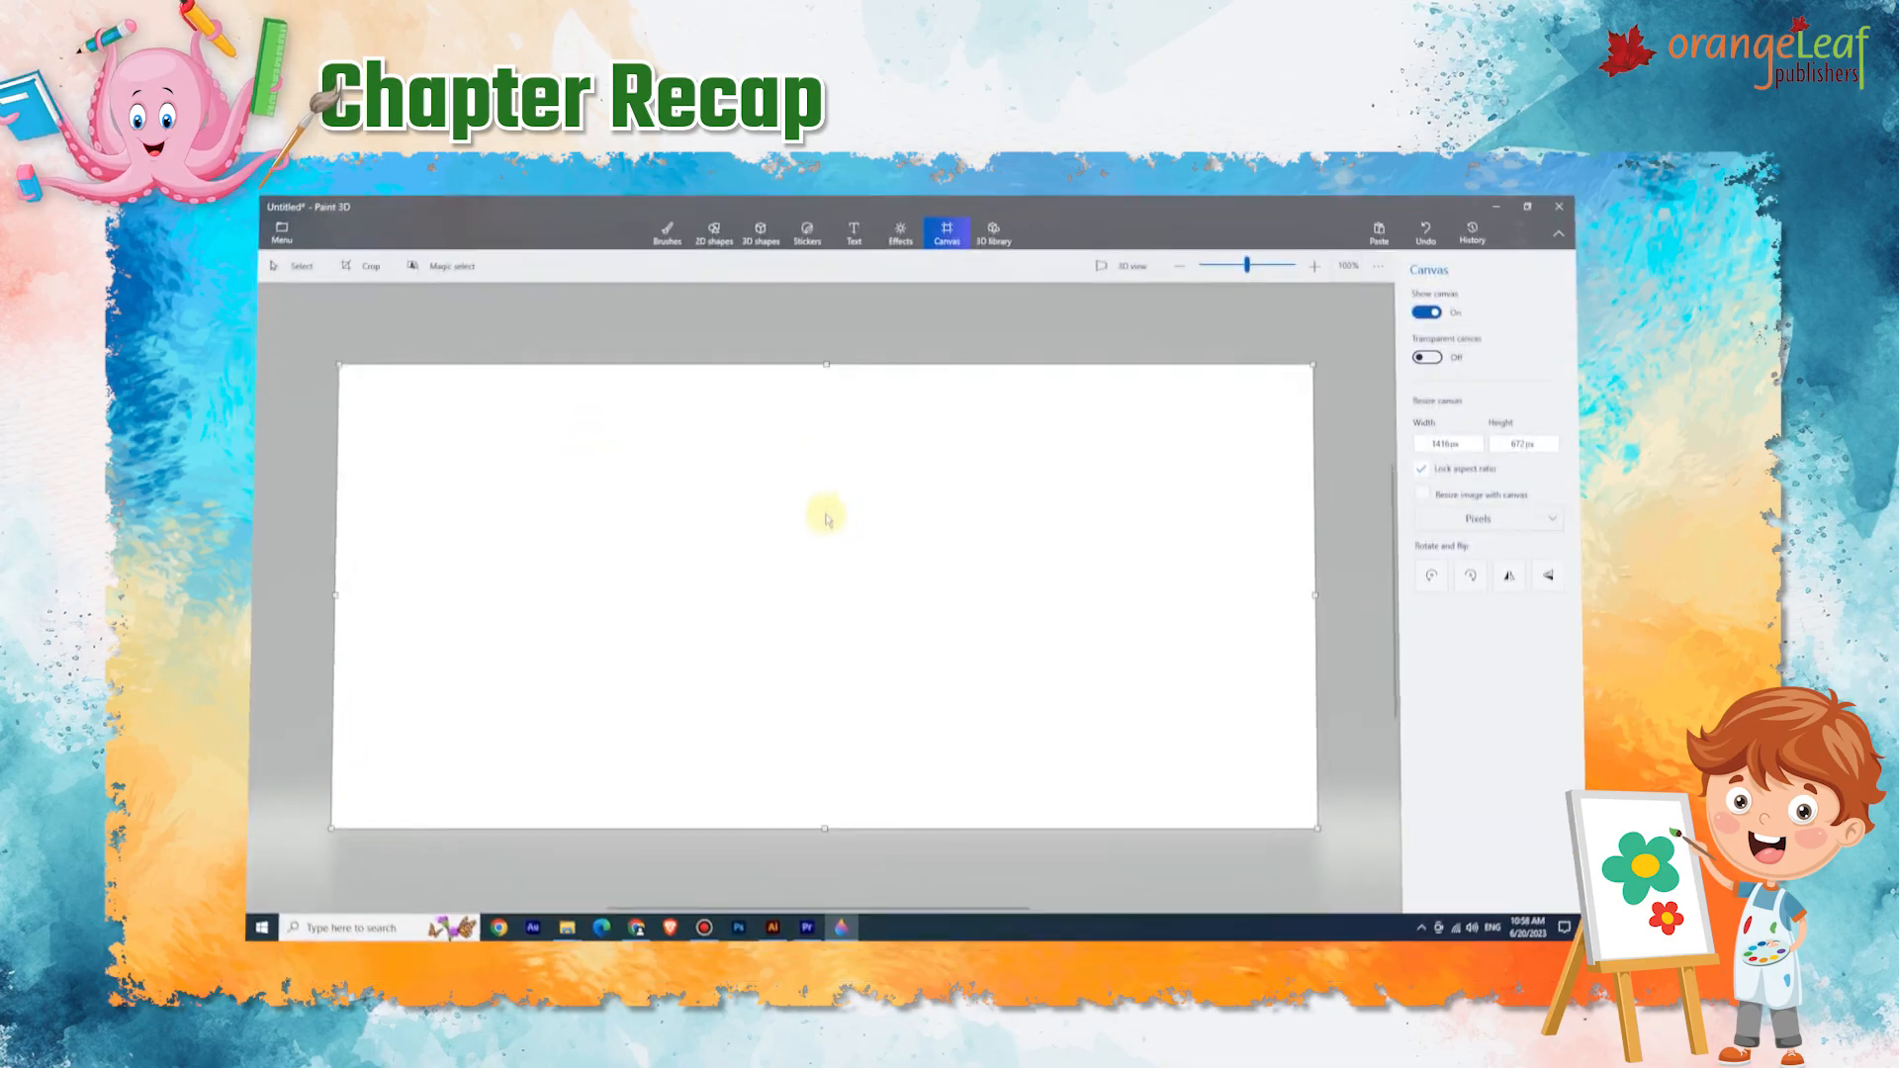
Add a 2D text box on the canvas reading "Paint 3D".
{"action": "left_click", "coordinate": [853, 245]}
{"action": "left_click", "coordinate": [601, 524]}
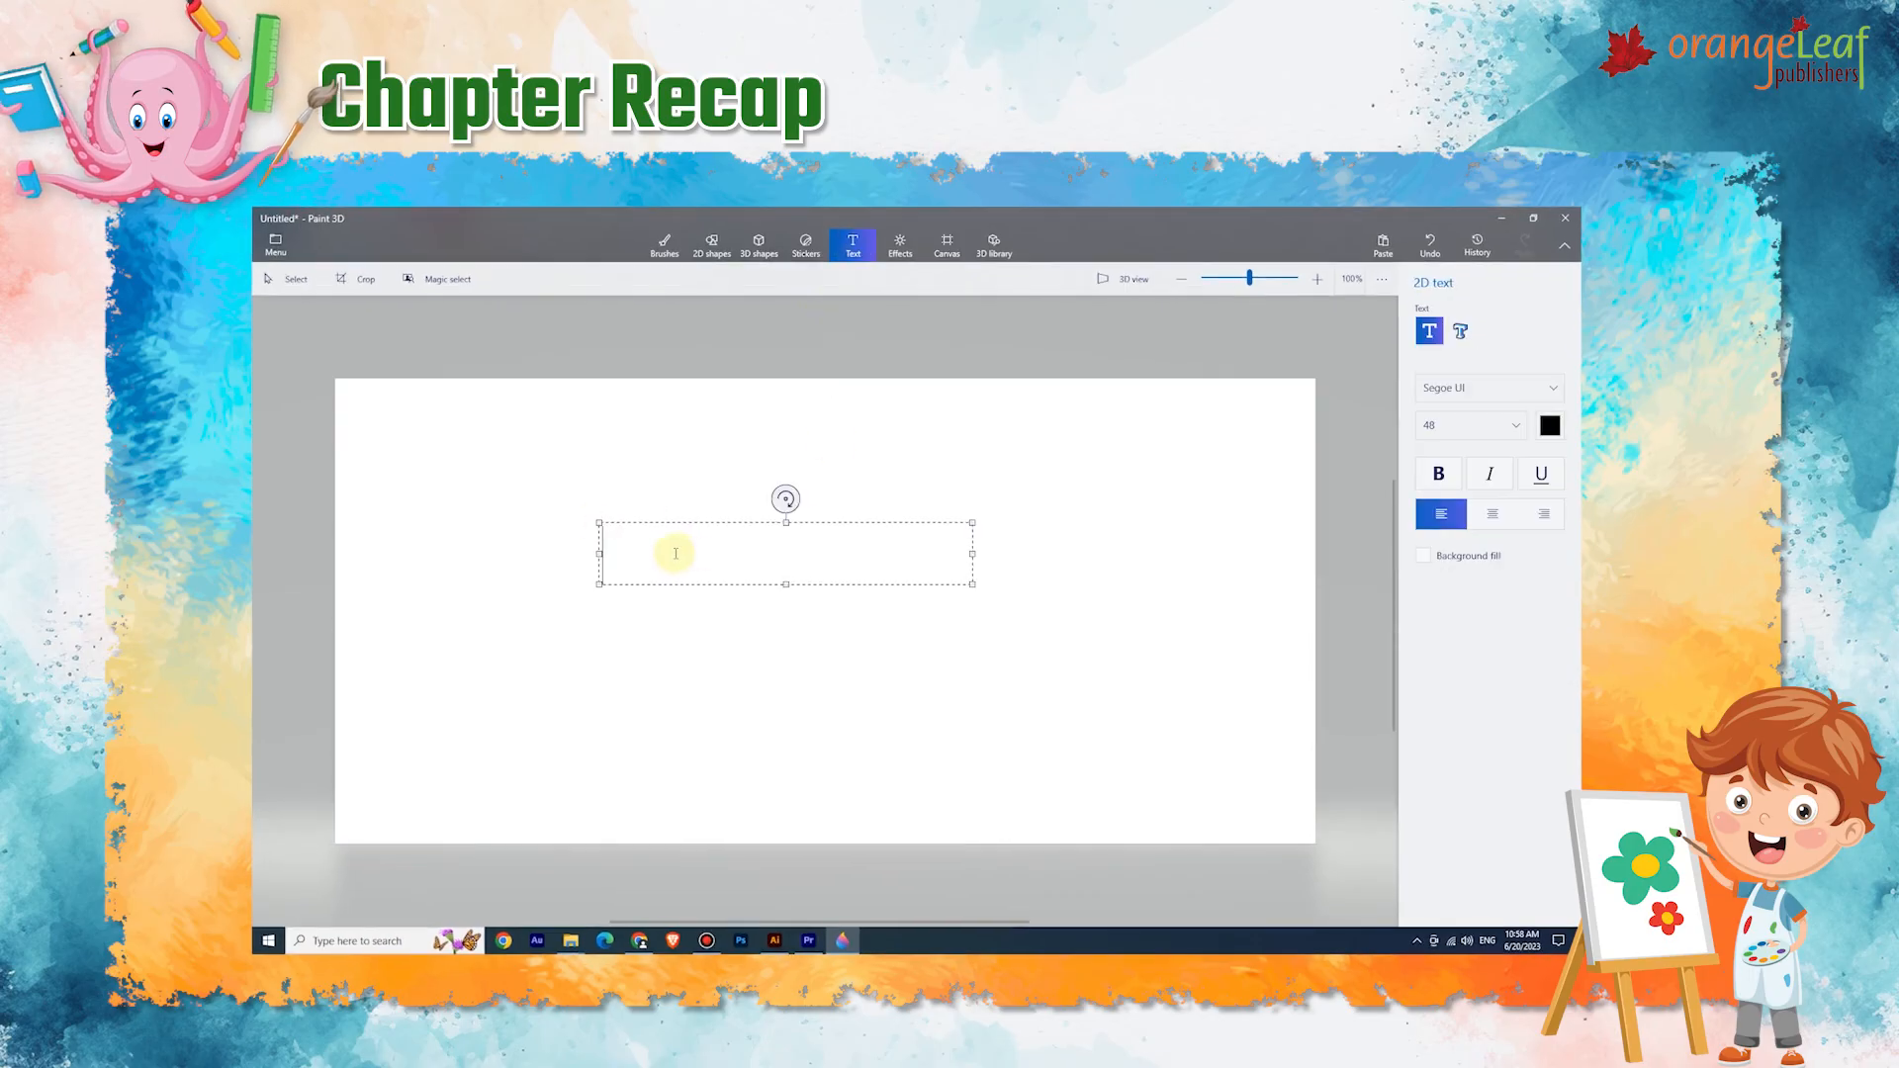
{"action": "type", "text": "Paint 3D"}
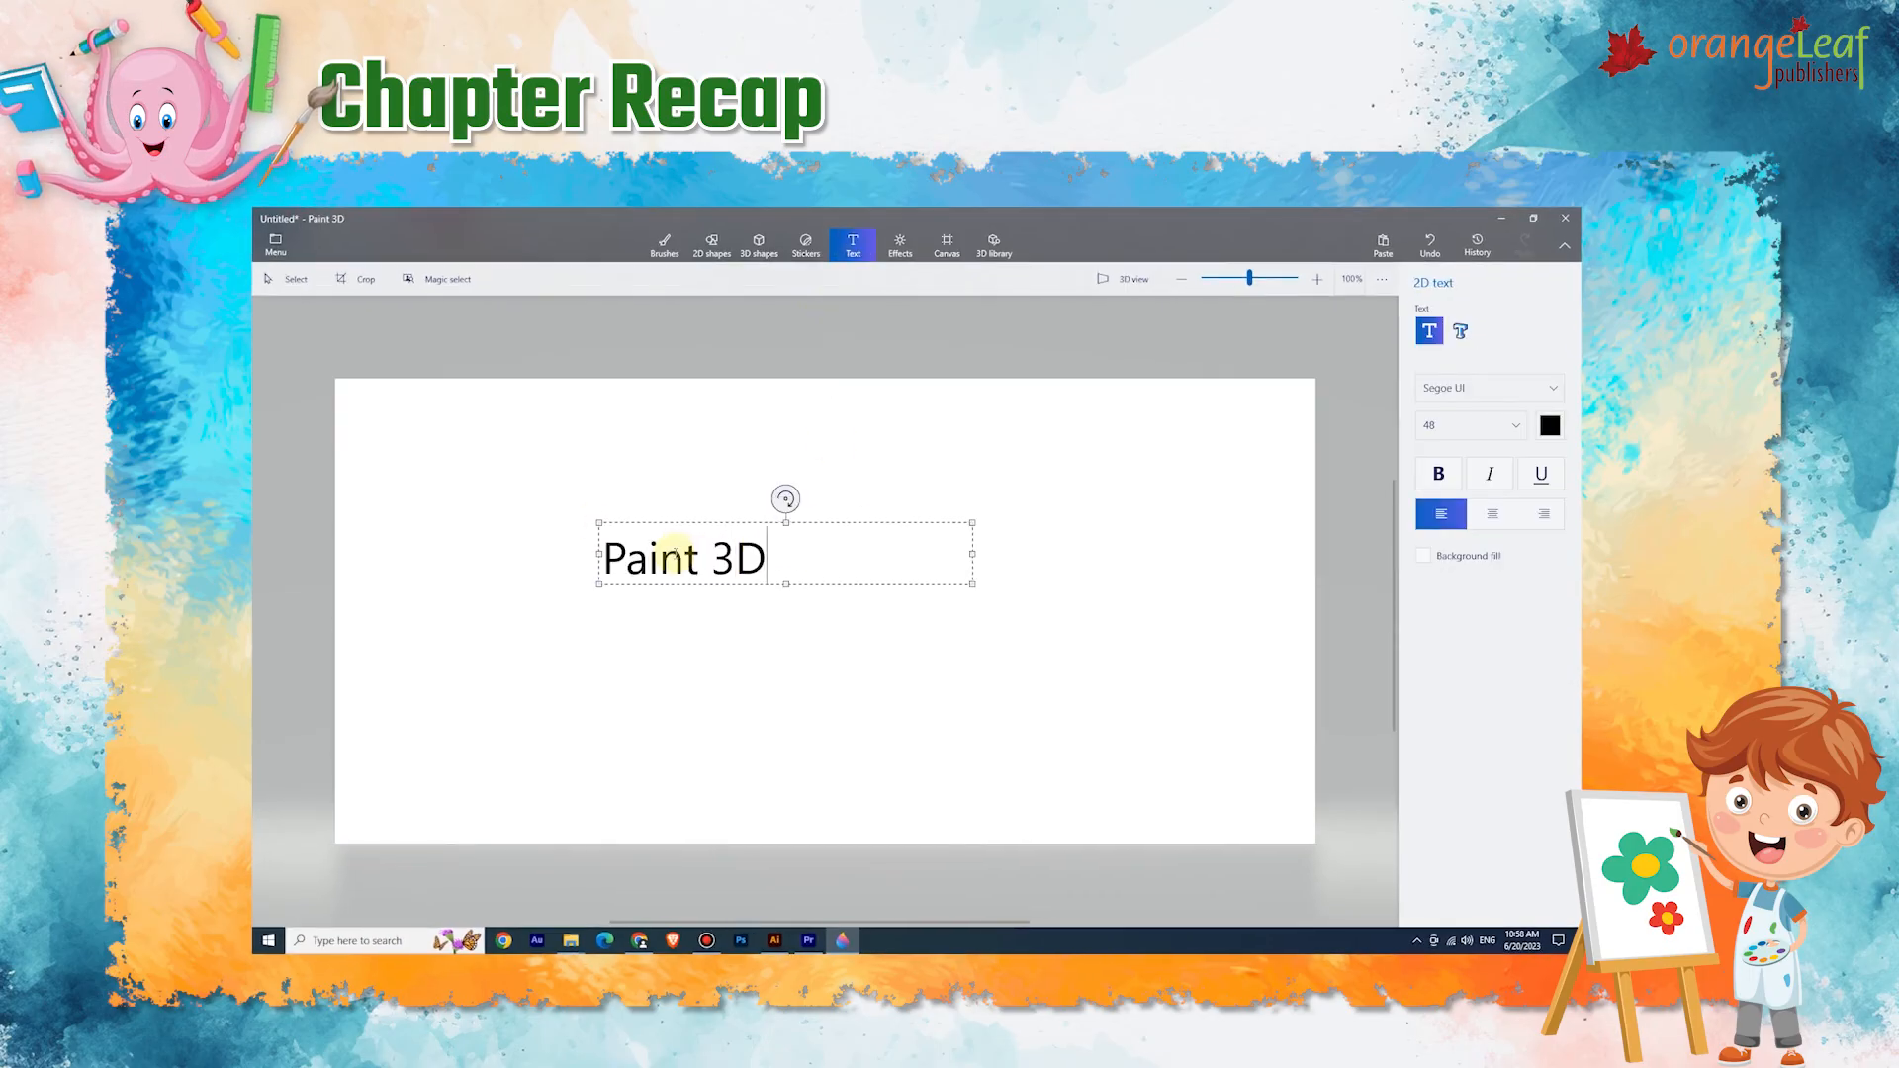
Switch to 3D text, add "Paint 3D" below the 2D text and commit it.
{"action": "left_click", "coordinate": [1460, 332]}
{"action": "left_click", "coordinate": [593, 629]}
{"action": "type", "text": "Paint 3"}
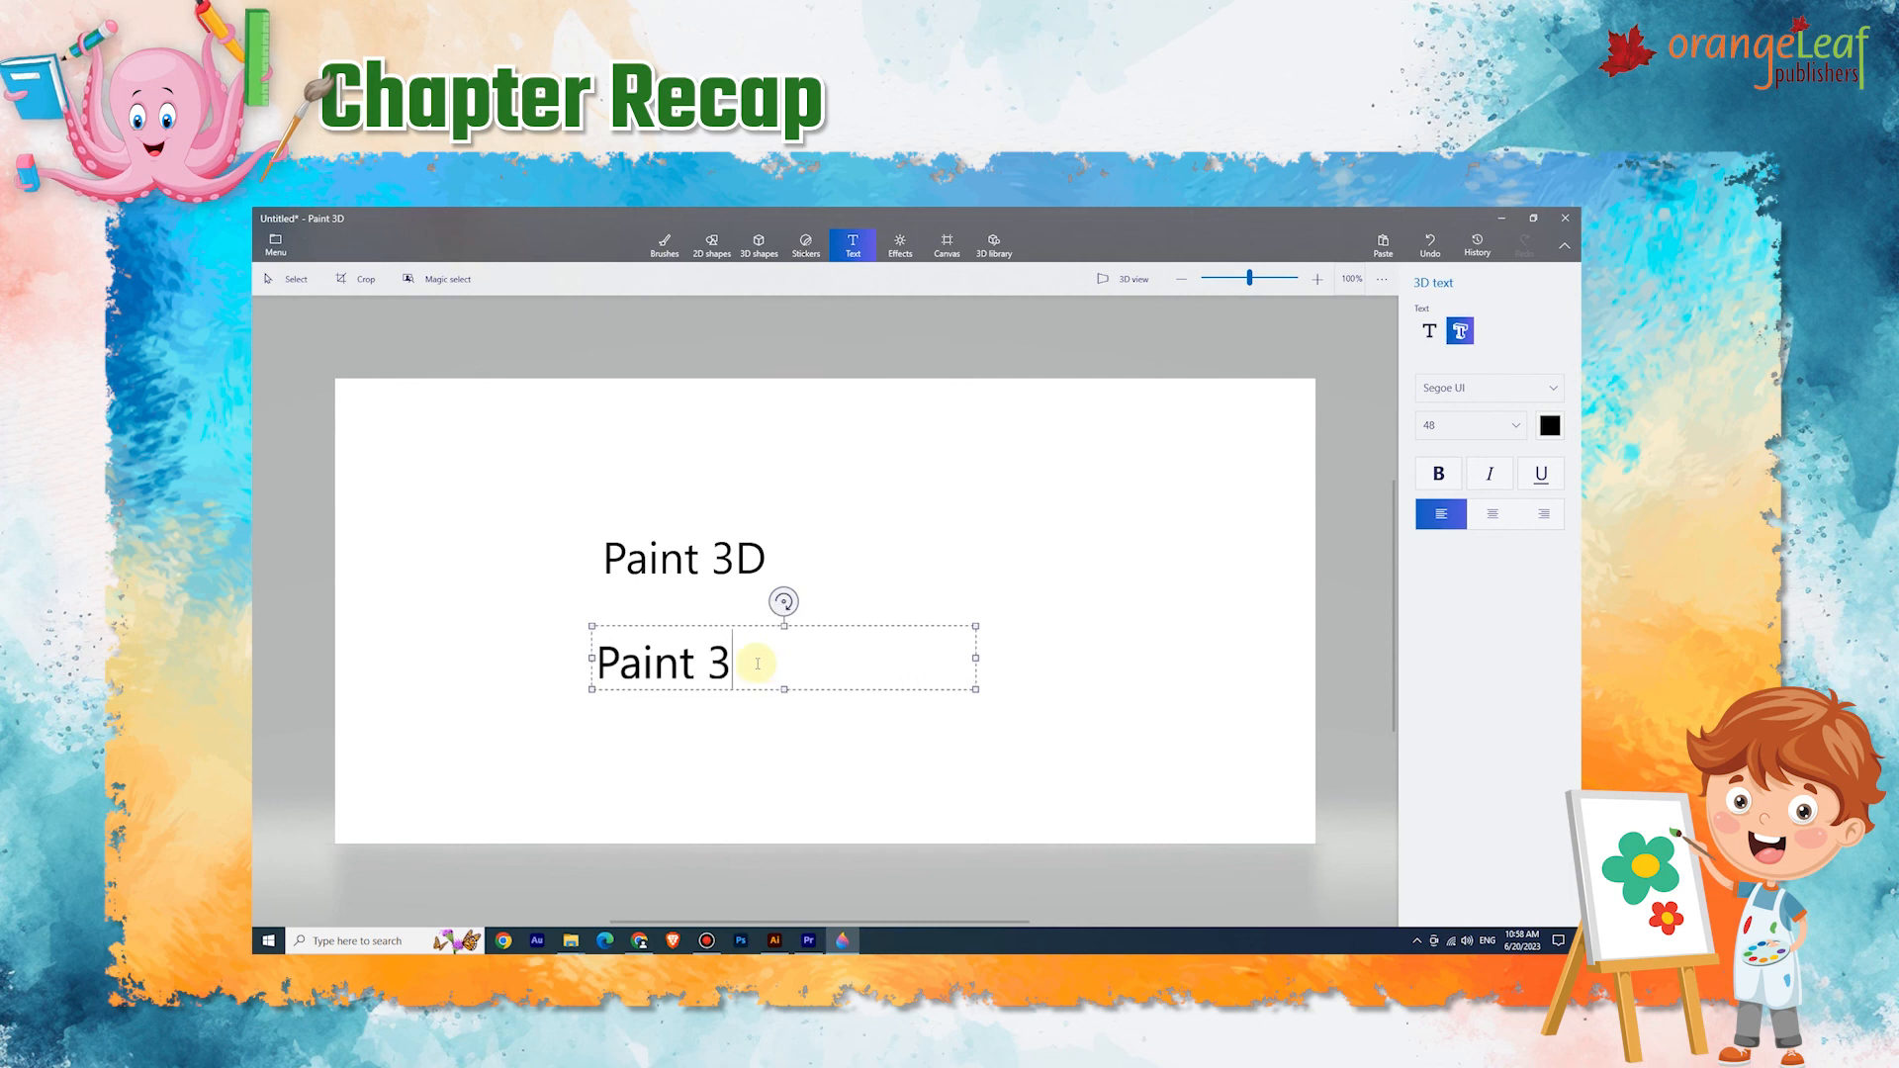
{"action": "type", "text": "D"}
{"action": "left_click", "coordinate": [678, 704]}
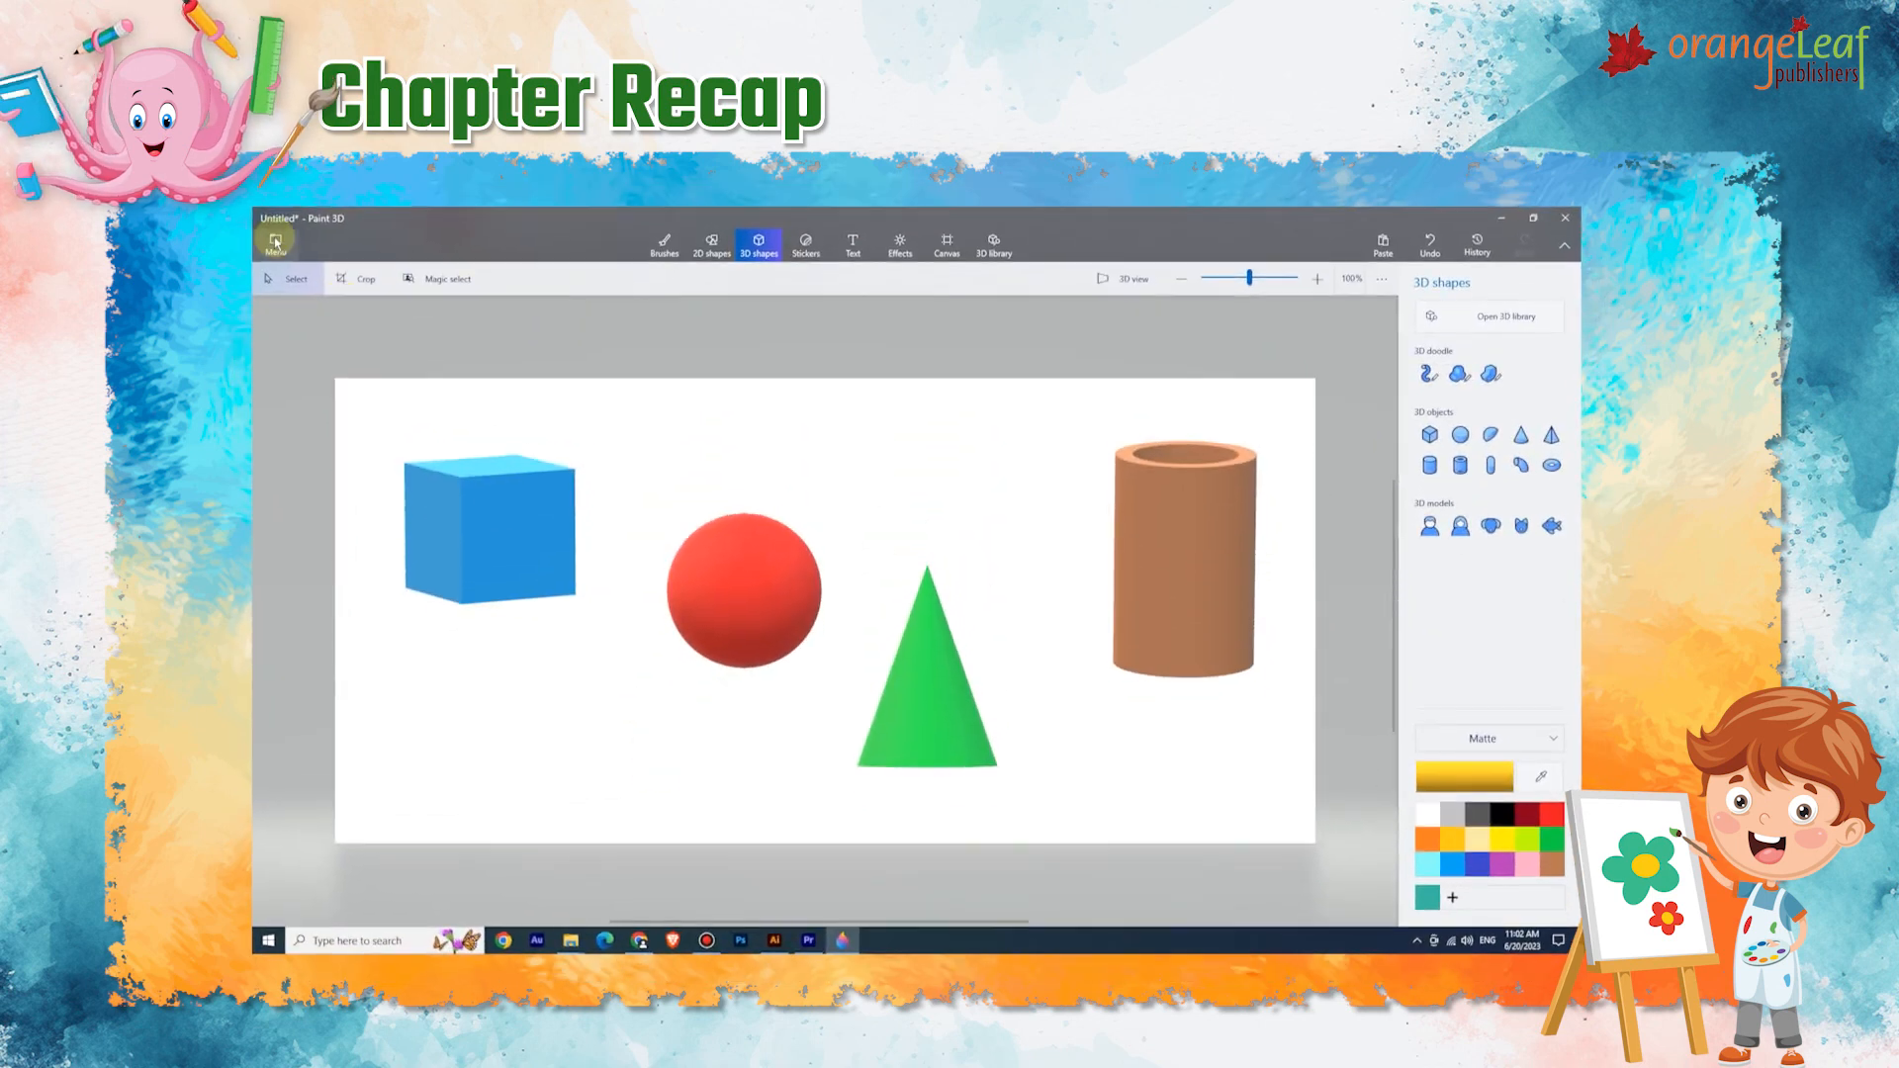
Save the drawing as a Paint 3D project.
{"action": "left_click", "coordinate": [278, 242]}
{"action": "left_click", "coordinate": [299, 389]}
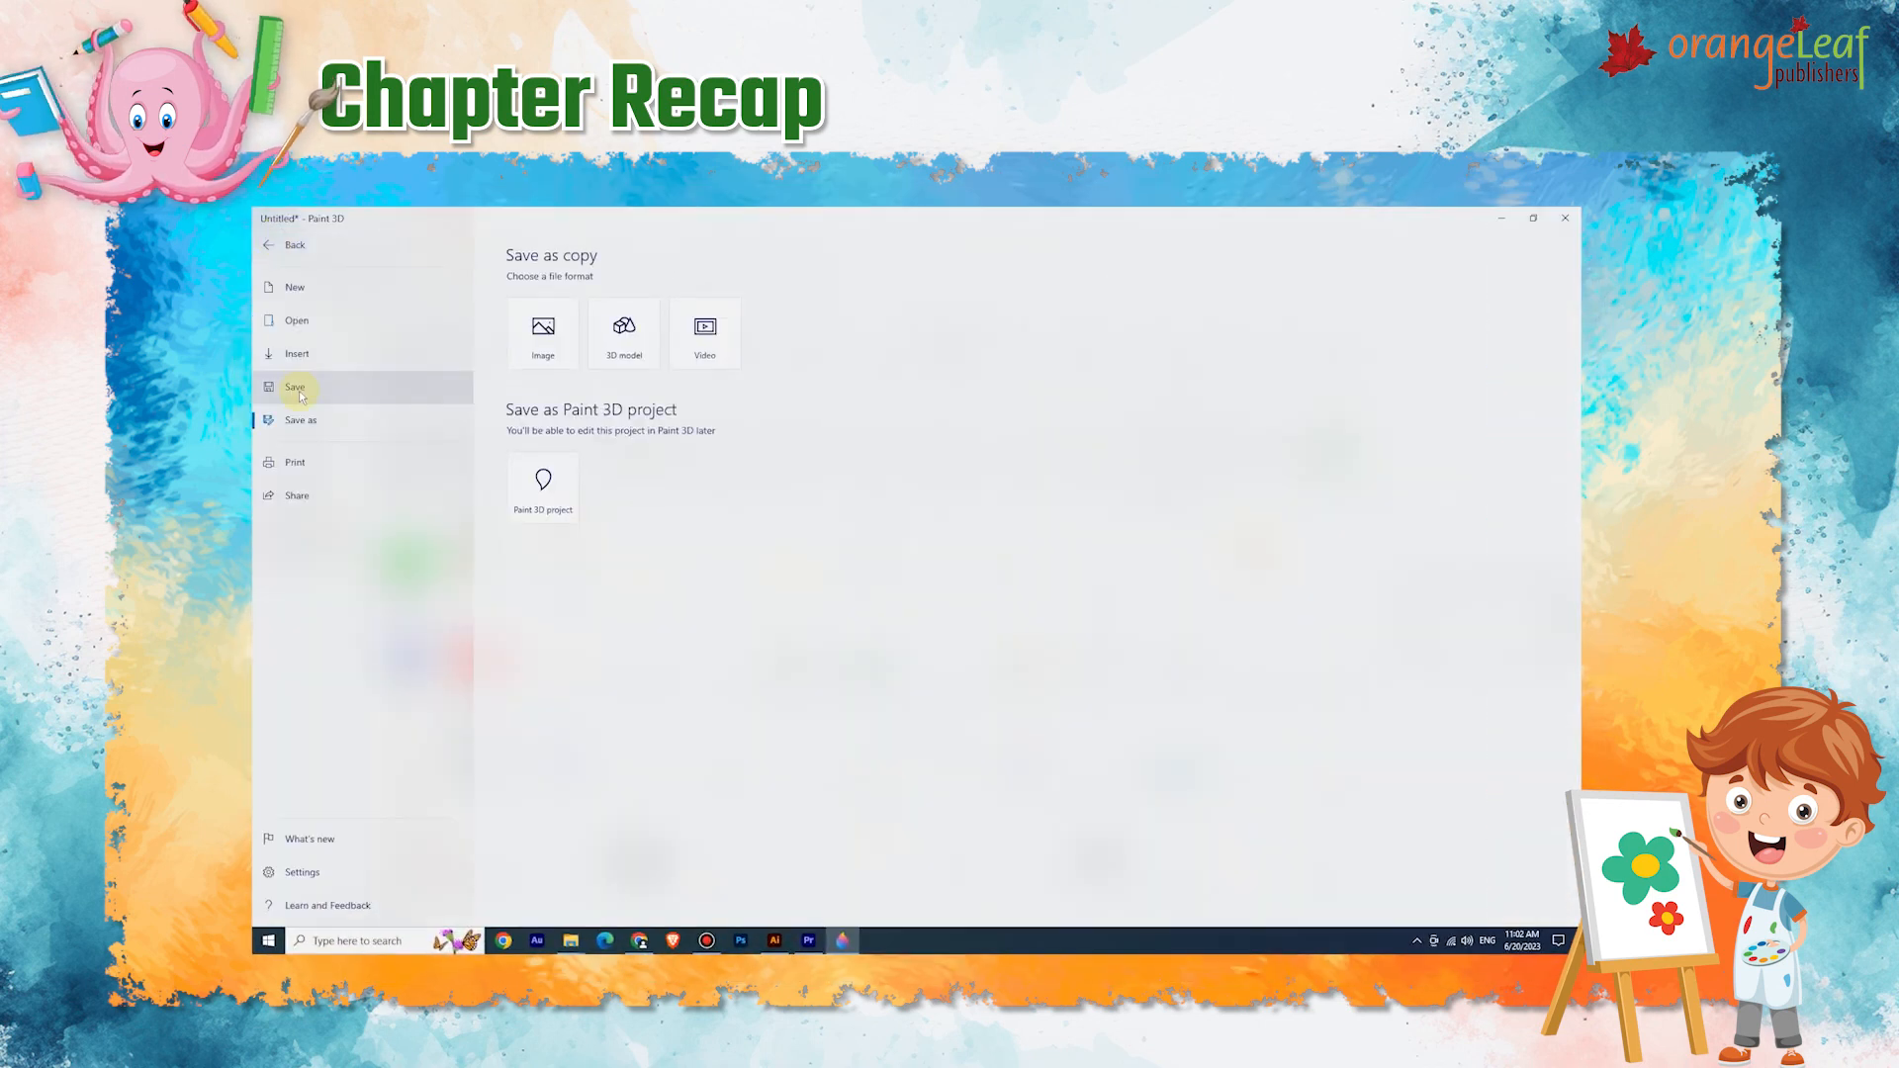
{"action": "left_click", "coordinate": [543, 484]}
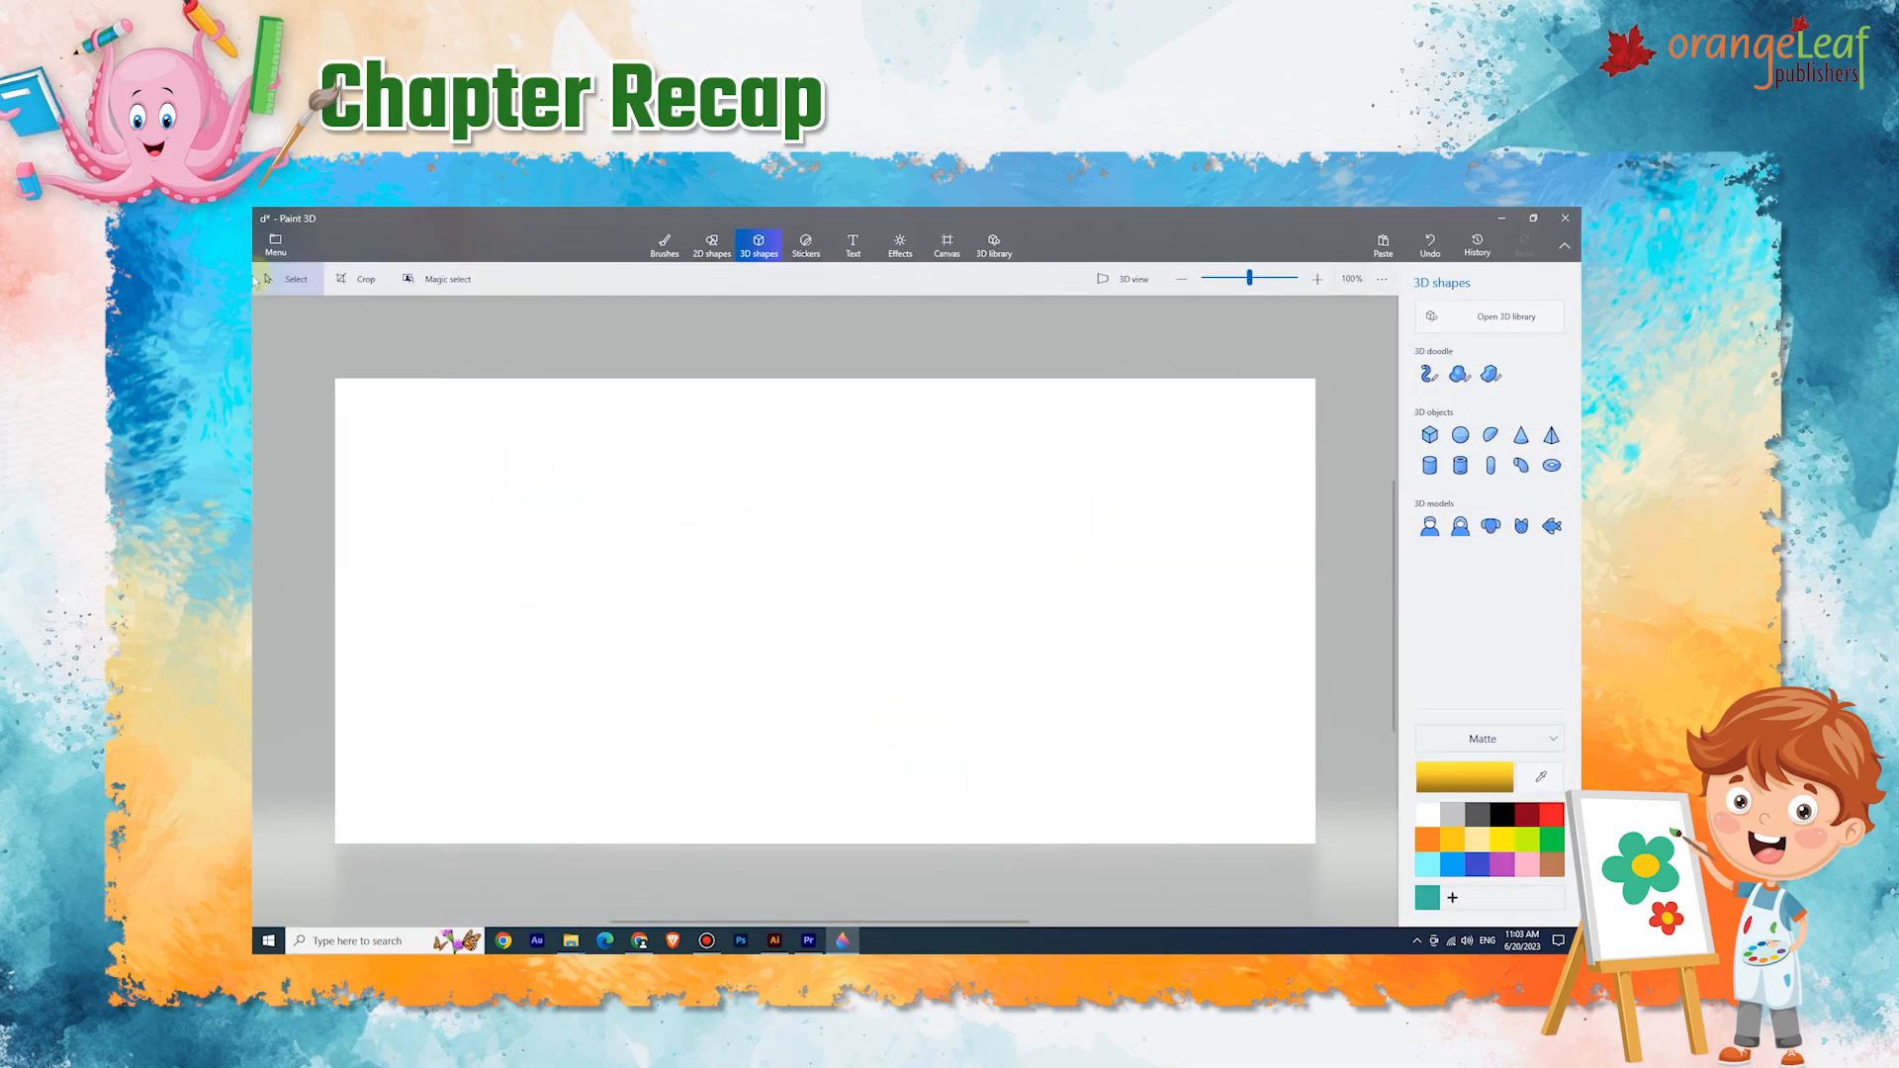
Open a saved project from the menu, then close Paint 3D.
{"action": "left_click", "coordinate": [276, 242]}
{"action": "left_click", "coordinate": [589, 411]}
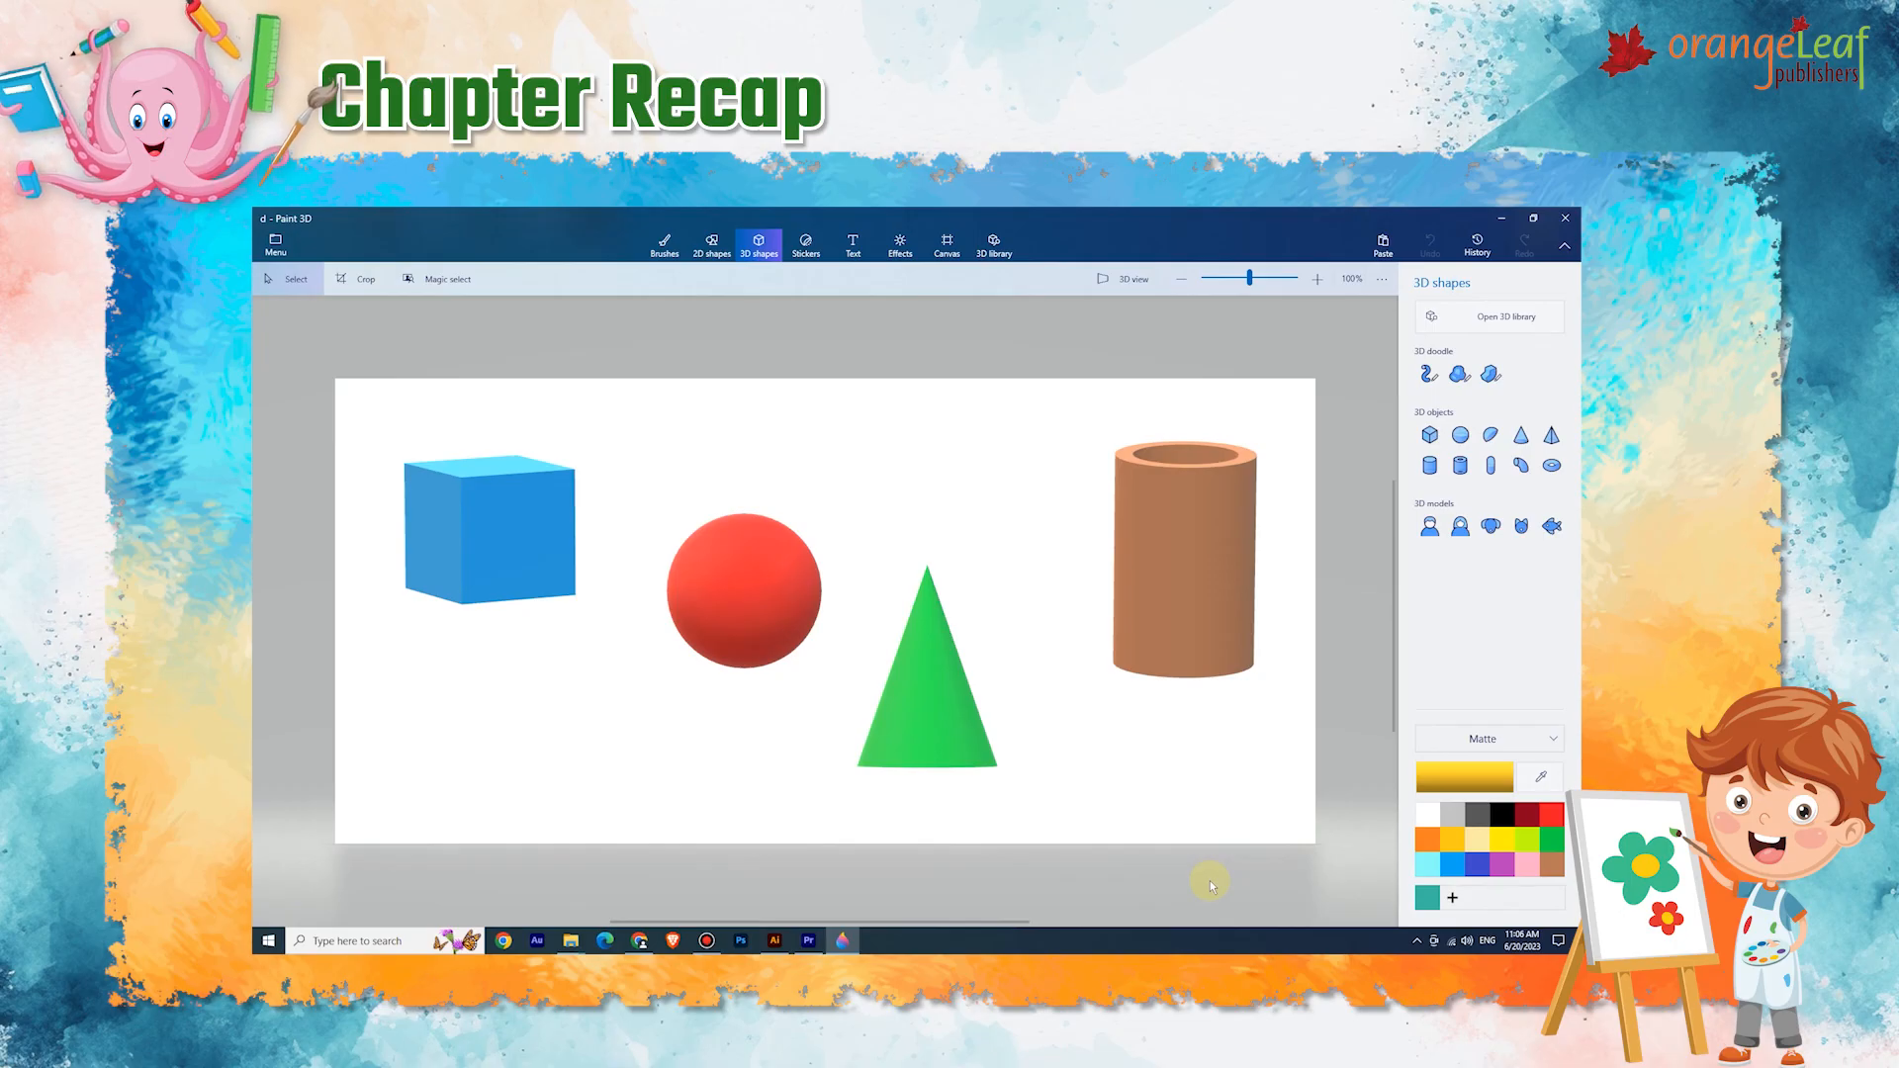
{"action": "left_click", "coordinate": [1569, 217]}
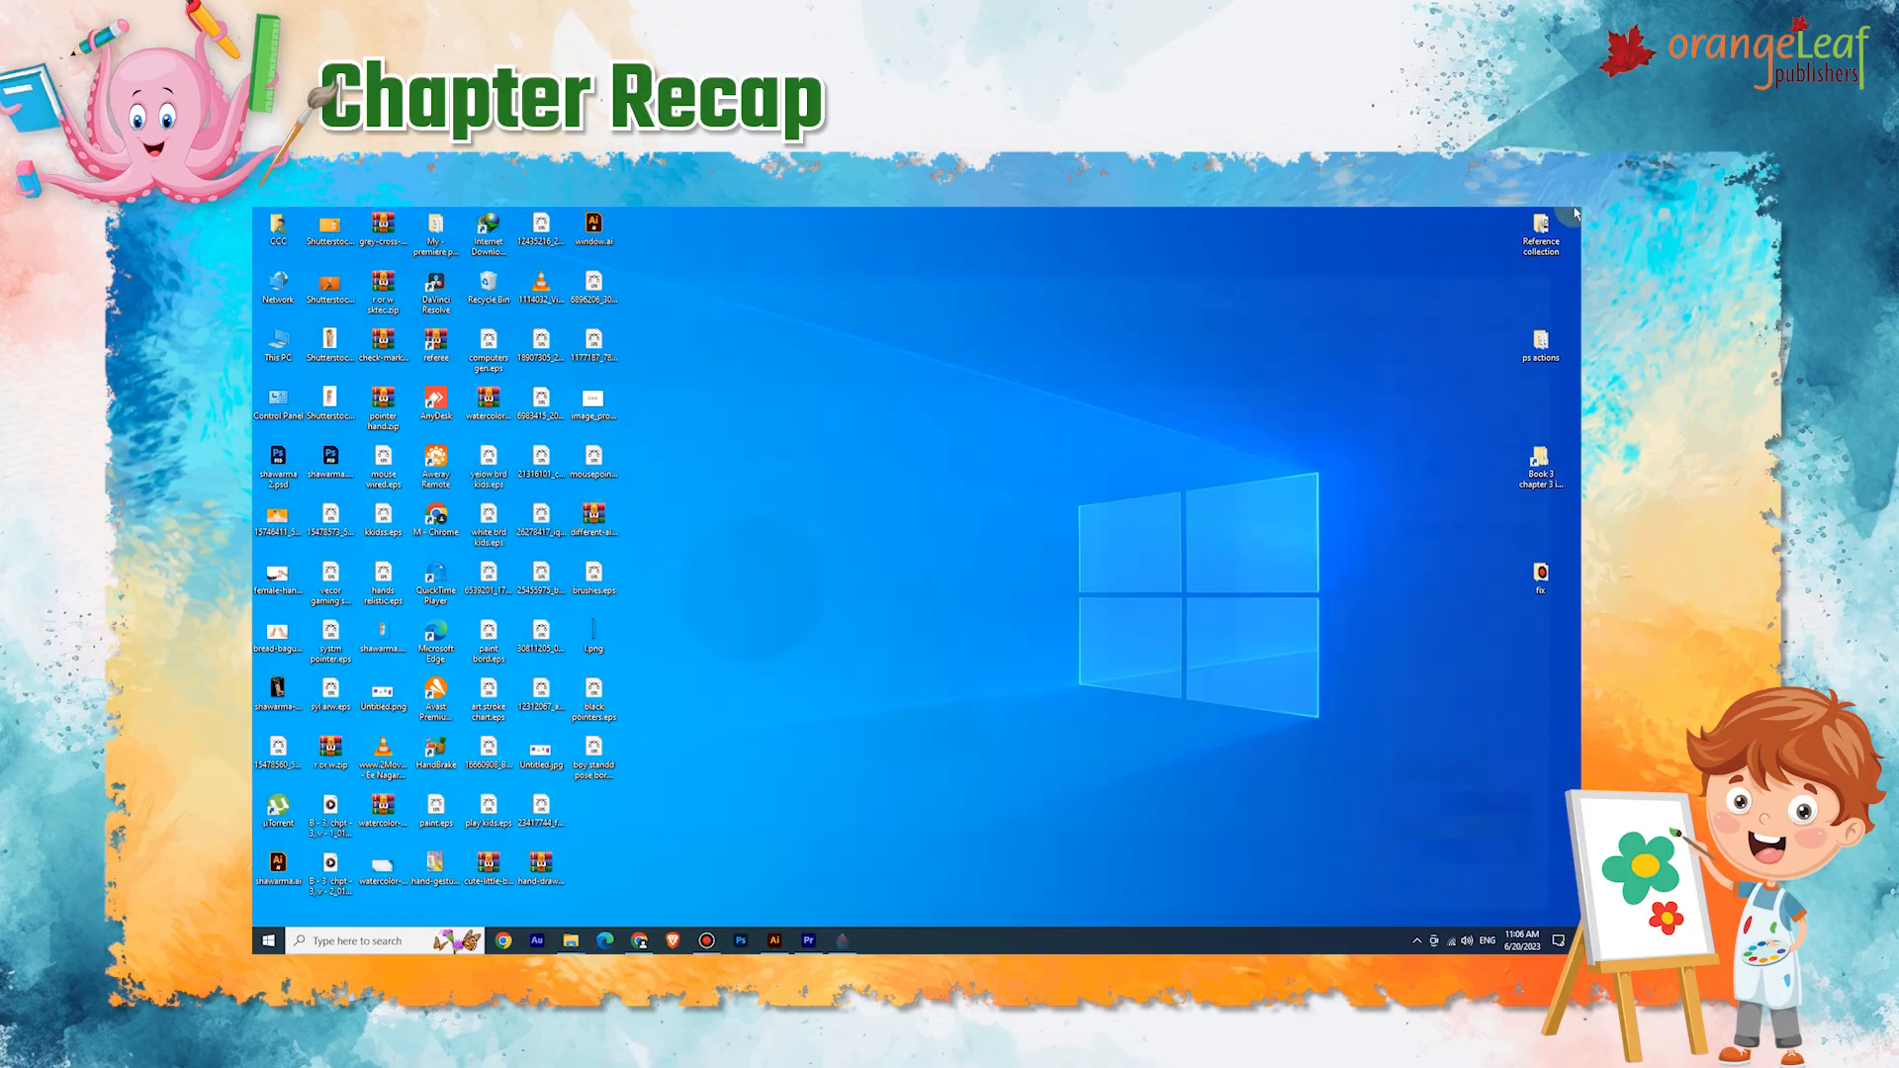